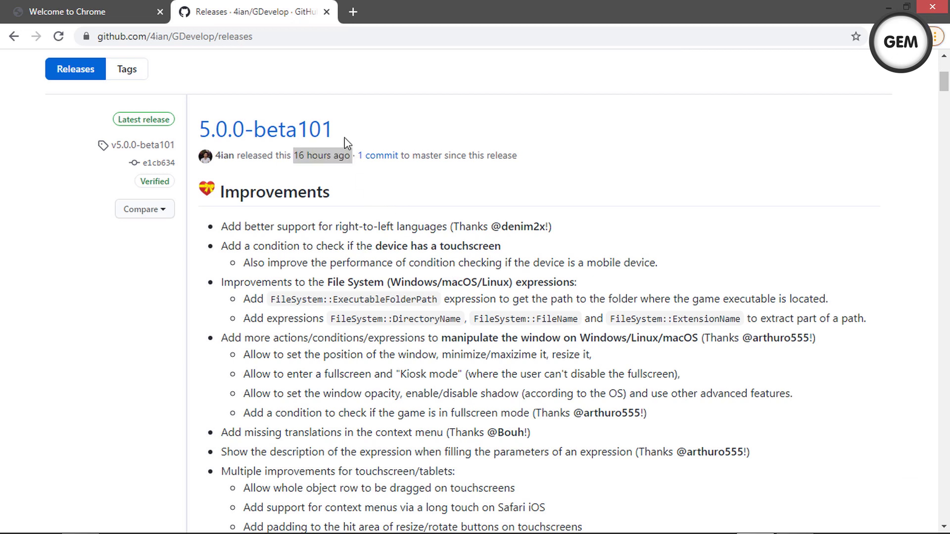
Step: Skim the 5.0.0-beta101 release notes from Improvements down to the internal changes for developers
{"action": "left_click", "coordinate": [360, 181]}
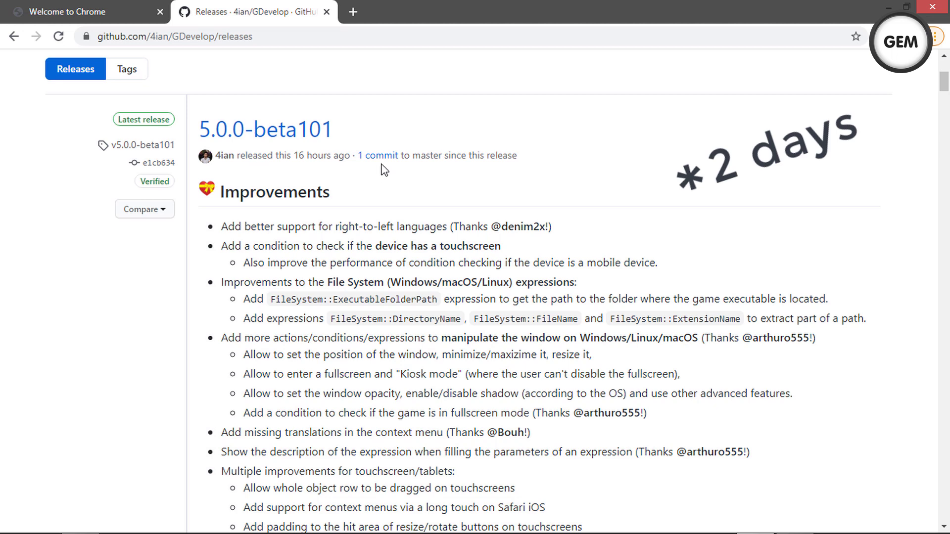
{"action": "scroll", "coordinate": [355, 168], "scroll_direction": "down", "scroll_amount": 7}
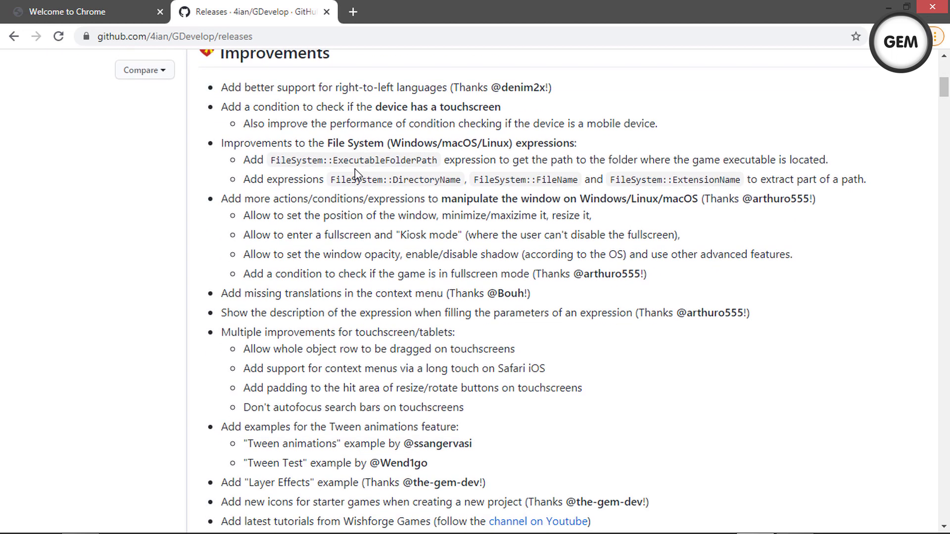
{"action": "scroll", "coordinate": [355, 169], "scroll_direction": "down", "scroll_amount": 10}
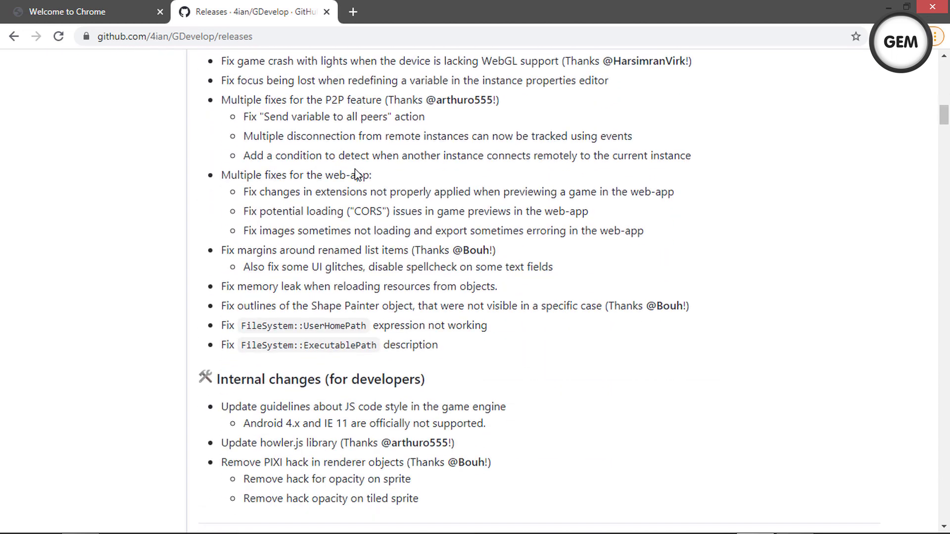
{"action": "scroll", "coordinate": [356, 174], "scroll_direction": "down", "scroll_amount": 1}
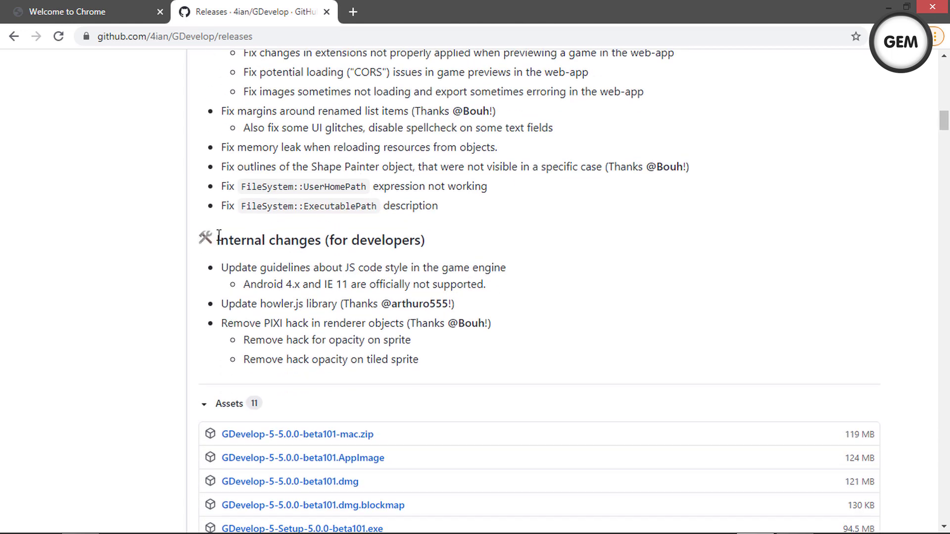
{"action": "left_click_drag", "start_coordinate": [218, 235], "coordinate": [475, 363]}
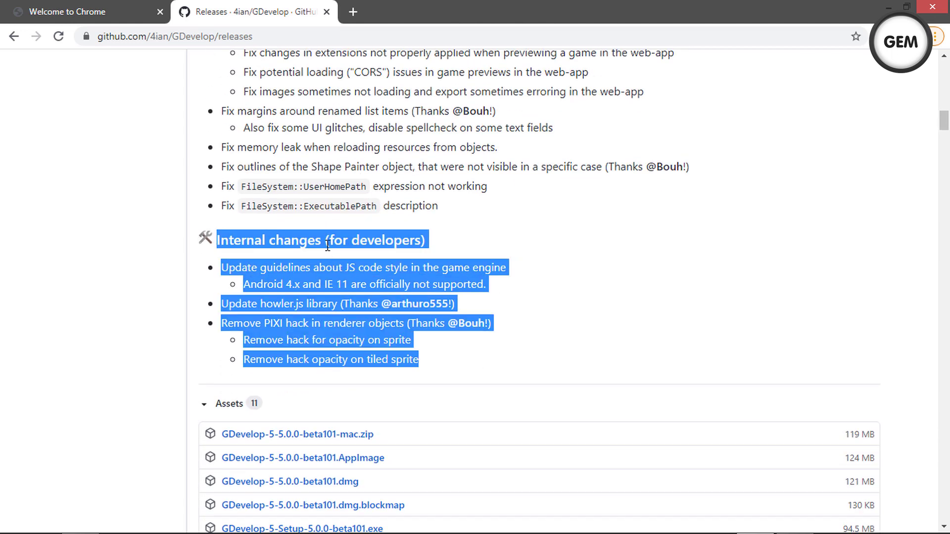
{"action": "left_click_drag", "start_coordinate": [327, 246], "coordinate": [420, 240]}
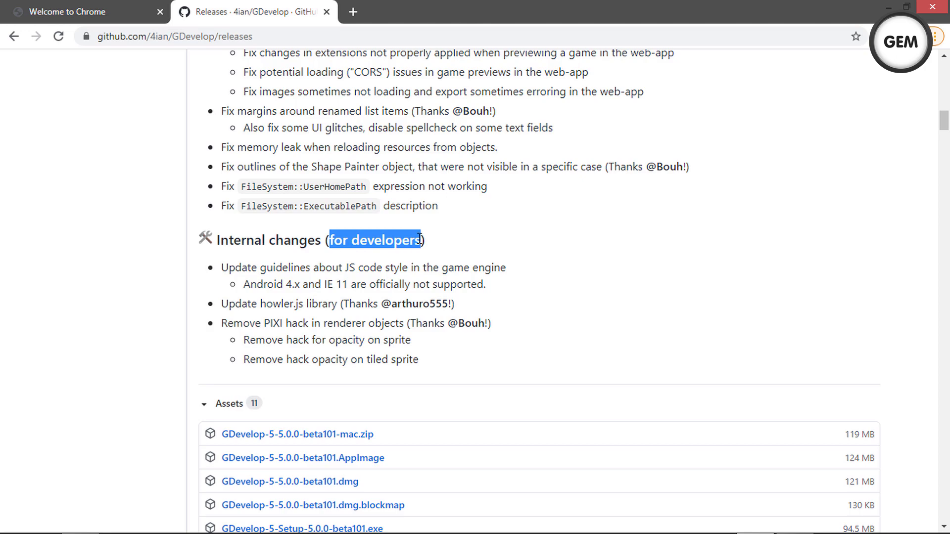
{"action": "left_click", "coordinate": [359, 244]}
Step: Return to the Improvements list of 5.0.0-beta101 and highlight the entry on better support for right-to-left languages
{"action": "scroll", "coordinate": [399, 265], "scroll_direction": "up", "scroll_amount": 12}
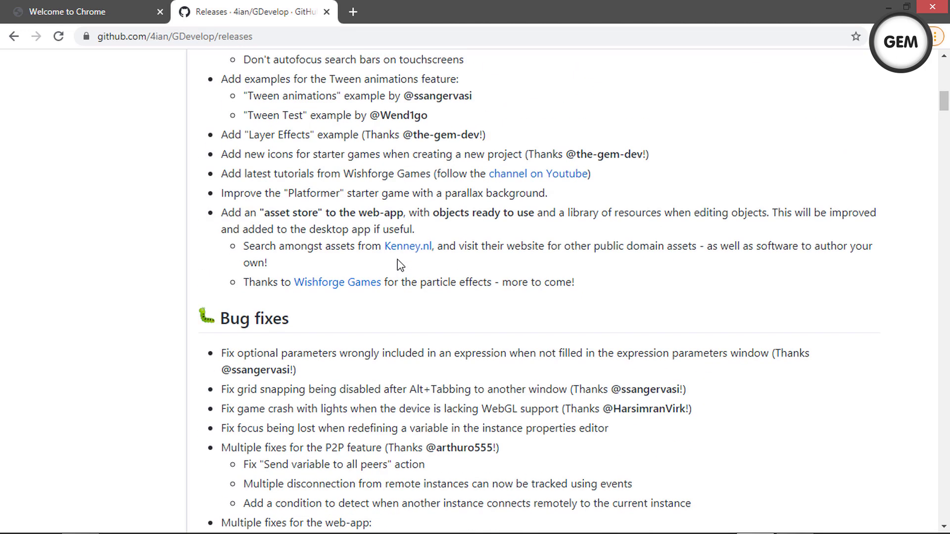
{"action": "scroll", "coordinate": [397, 259], "scroll_direction": "up", "scroll_amount": 11}
{"action": "scroll", "coordinate": [207, 282], "scroll_direction": "down", "scroll_amount": 10}
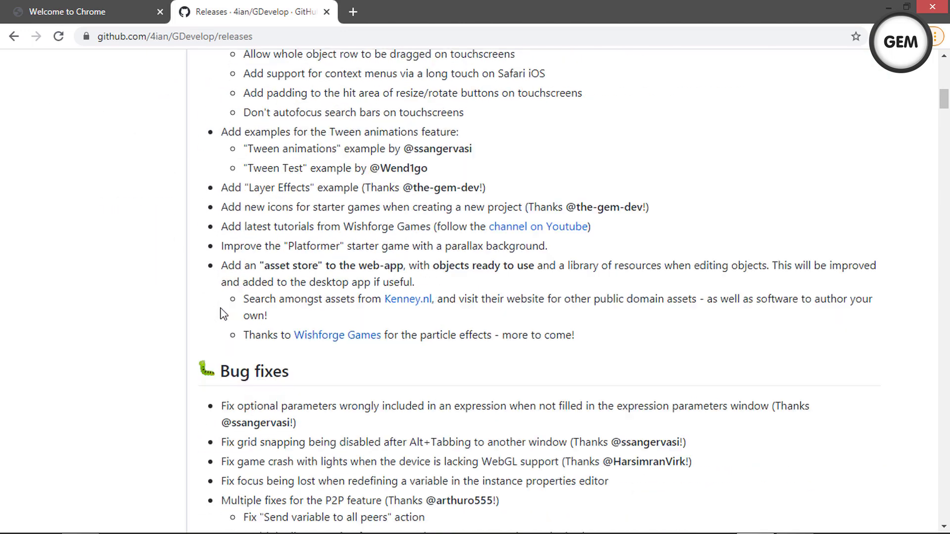
{"action": "scroll", "coordinate": [222, 314], "scroll_direction": "up", "scroll_amount": 15}
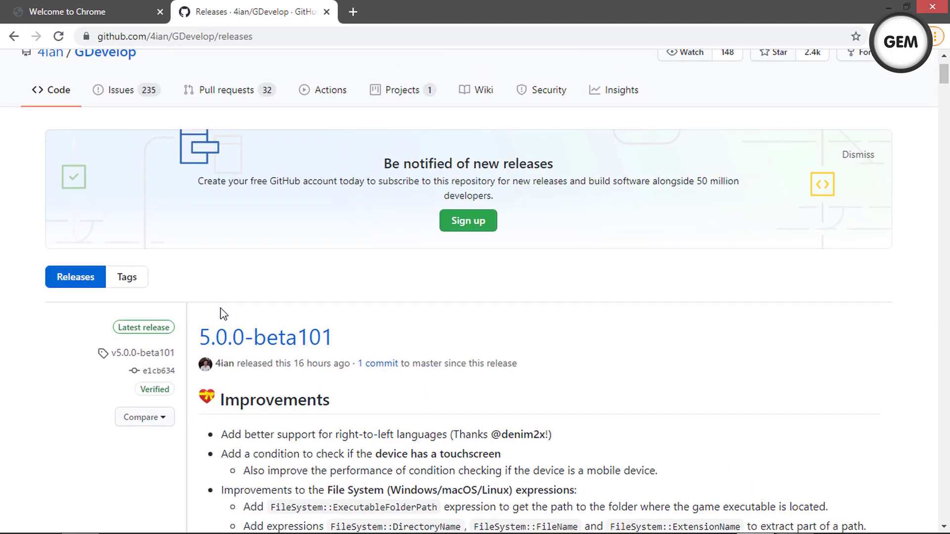
{"action": "scroll", "coordinate": [221, 314], "scroll_direction": "down", "scroll_amount": 1}
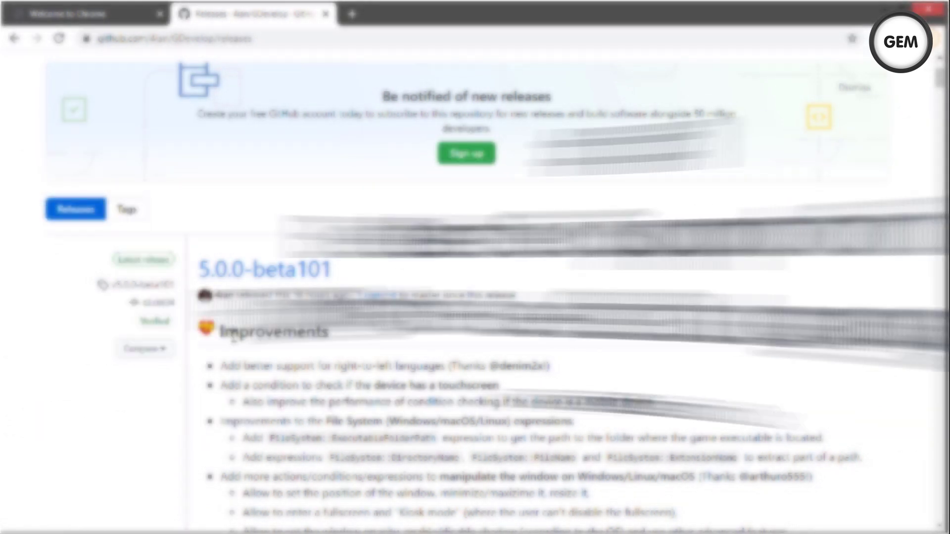
{"action": "scroll", "coordinate": [239, 335], "scroll_direction": "down", "scroll_amount": 1}
{"action": "left_click_drag", "start_coordinate": [225, 295], "coordinate": [452, 298]}
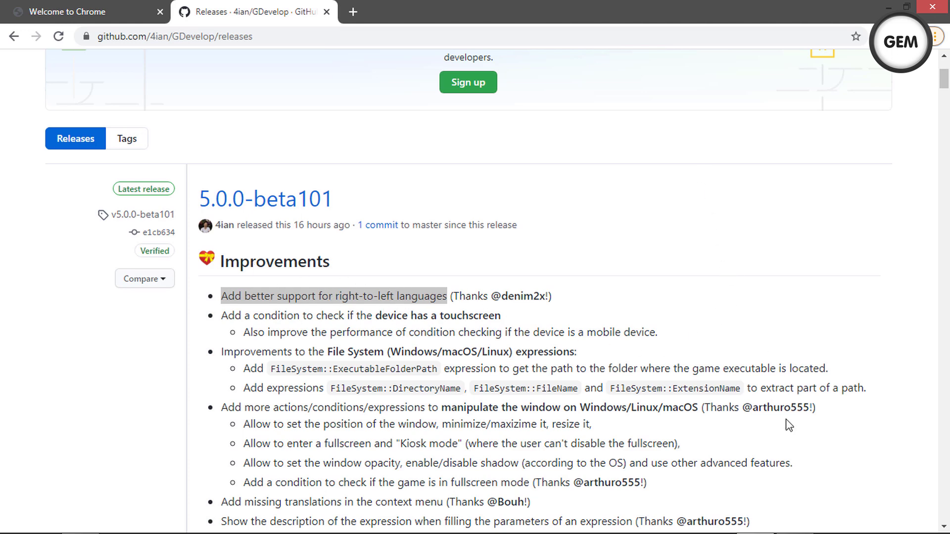
Step: Switch to GDevelop 5, check the installed version in the About information, and close it
{"action": "left_click", "coordinate": [84, 522]}
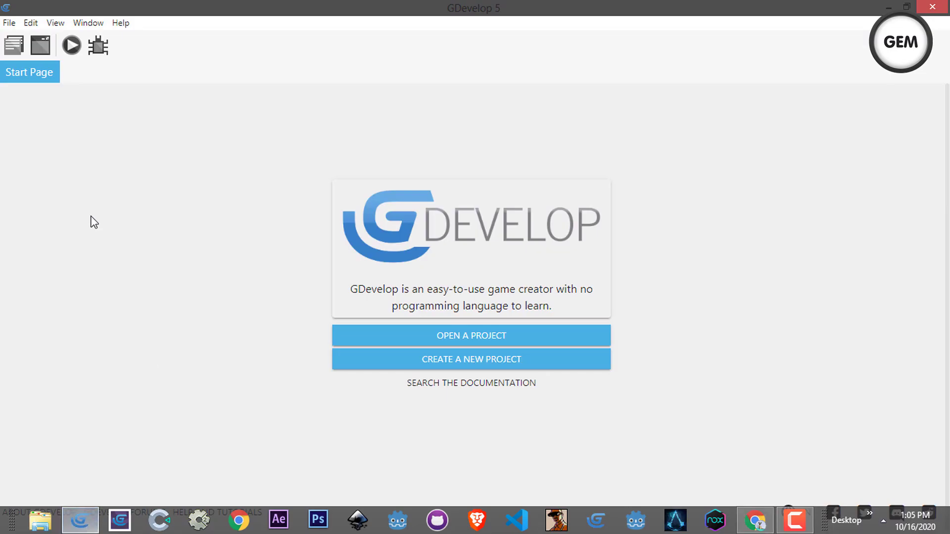
{"action": "left_click", "coordinate": [120, 23]}
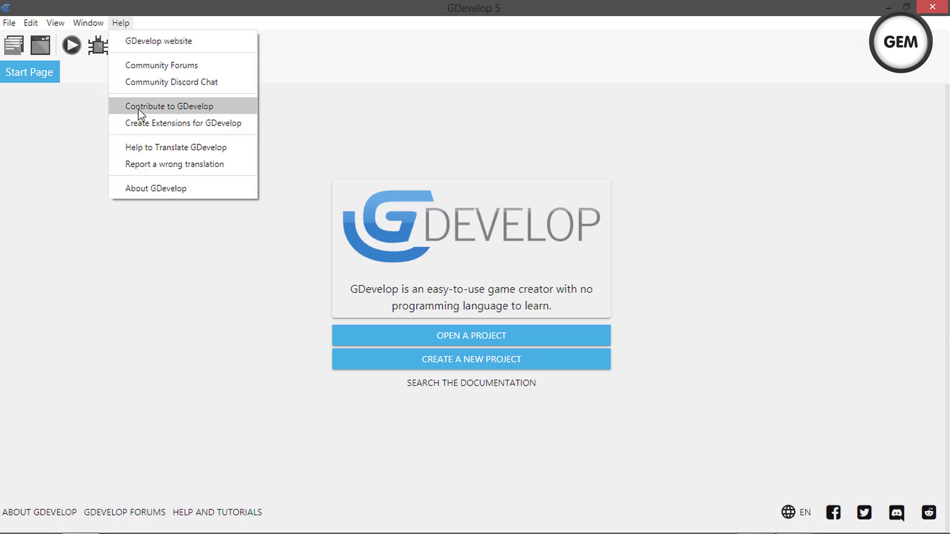
{"action": "left_click", "coordinate": [138, 185]}
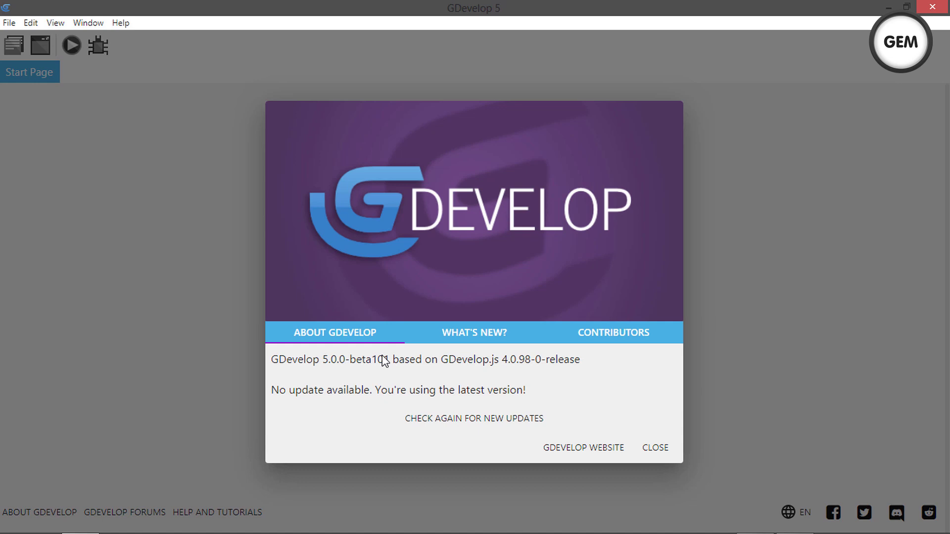
{"action": "left_click", "coordinate": [654, 448]}
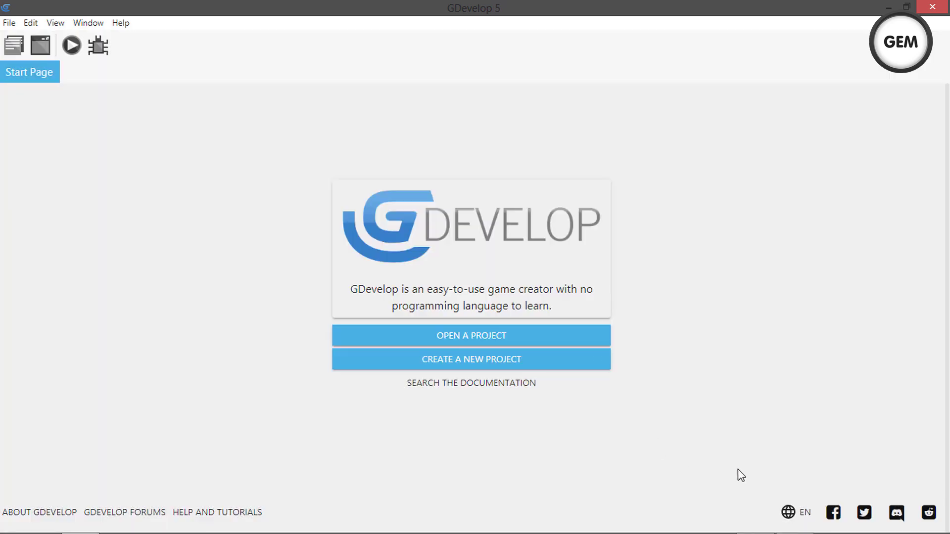
Step: Open the language settings from the start page and set the GDevelop language to Urdu
{"action": "left_click", "coordinate": [797, 518]}
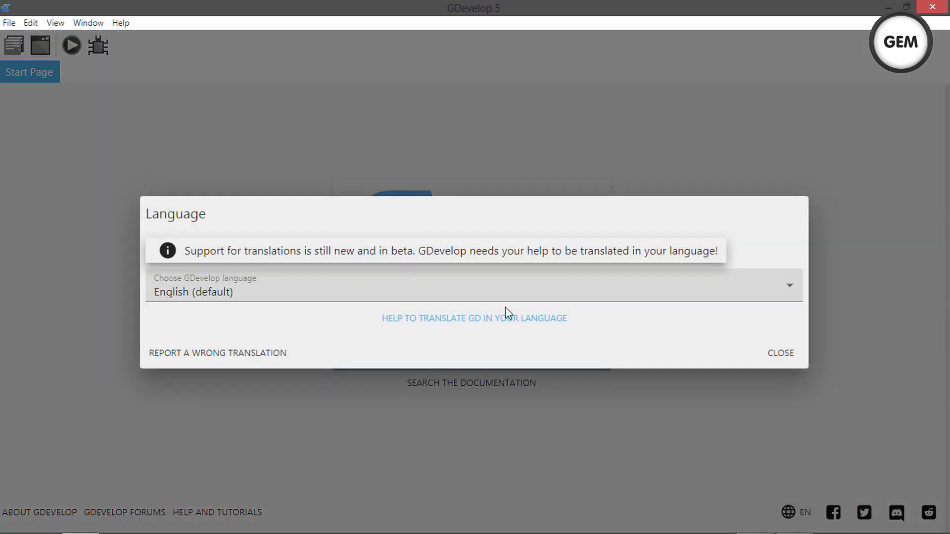
{"action": "left_click", "coordinate": [319, 278]}
{"action": "scroll", "coordinate": [334, 152], "scroll_direction": "down", "scroll_amount": 10}
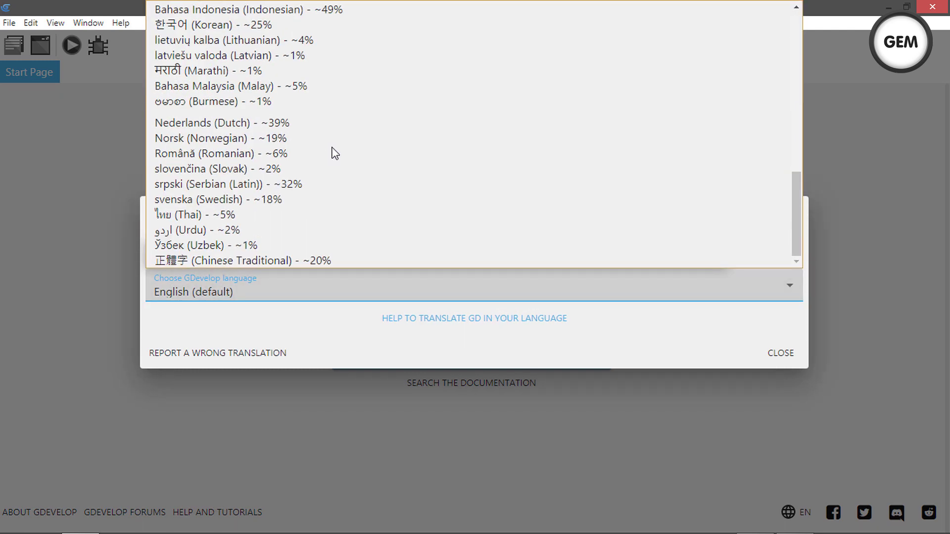
{"action": "left_click", "coordinate": [254, 226]}
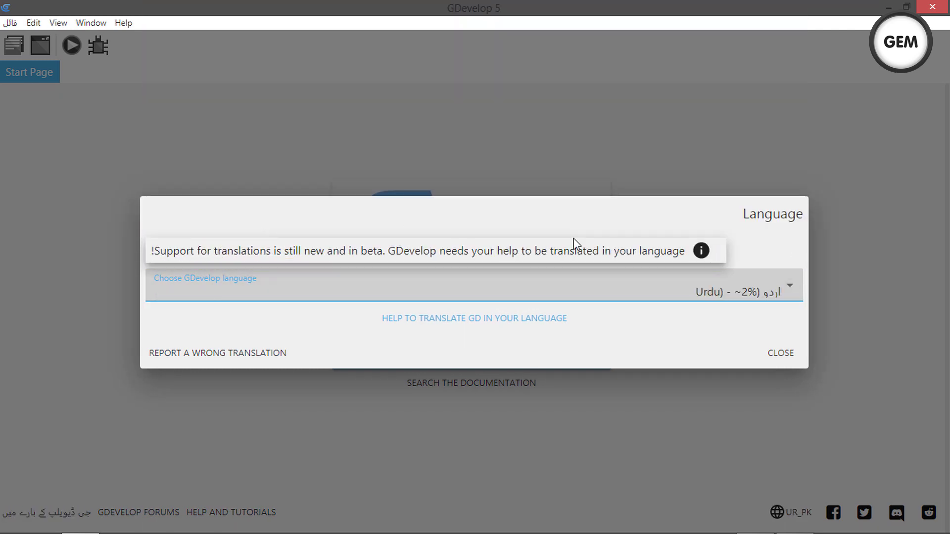
Step: Look through the available languages and set the GDevelop language to Thai
{"action": "left_click", "coordinate": [706, 297]}
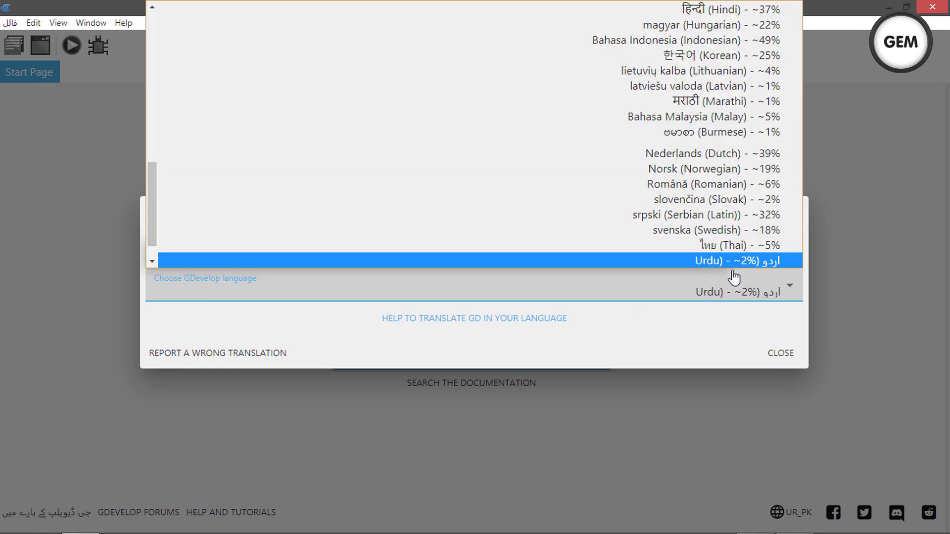
{"action": "scroll", "coordinate": [723, 233], "scroll_direction": "down", "scroll_amount": 1}
{"action": "scroll", "coordinate": [665, 247], "scroll_direction": "up", "scroll_amount": 10}
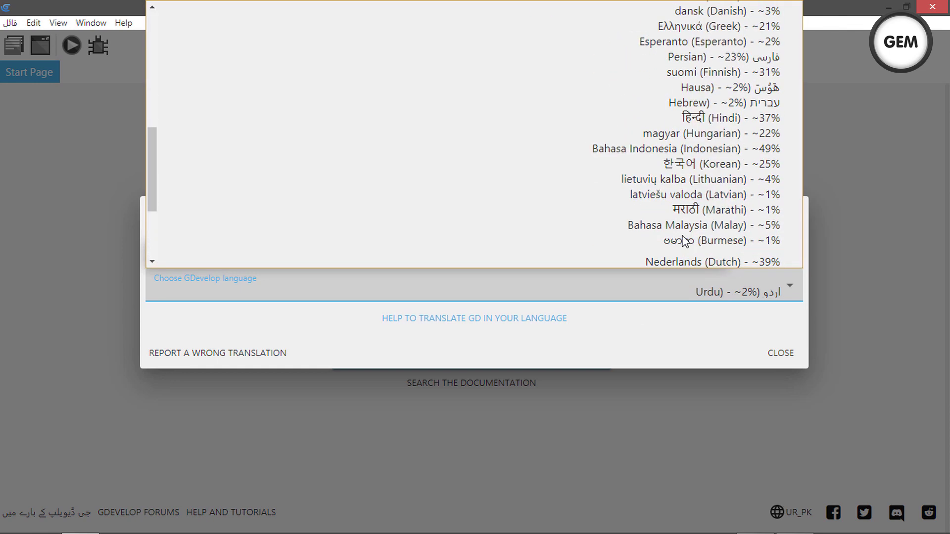
{"action": "scroll", "coordinate": [736, 162], "scroll_direction": "down", "scroll_amount": 2}
{"action": "scroll", "coordinate": [735, 188], "scroll_direction": "down", "scroll_amount": 10}
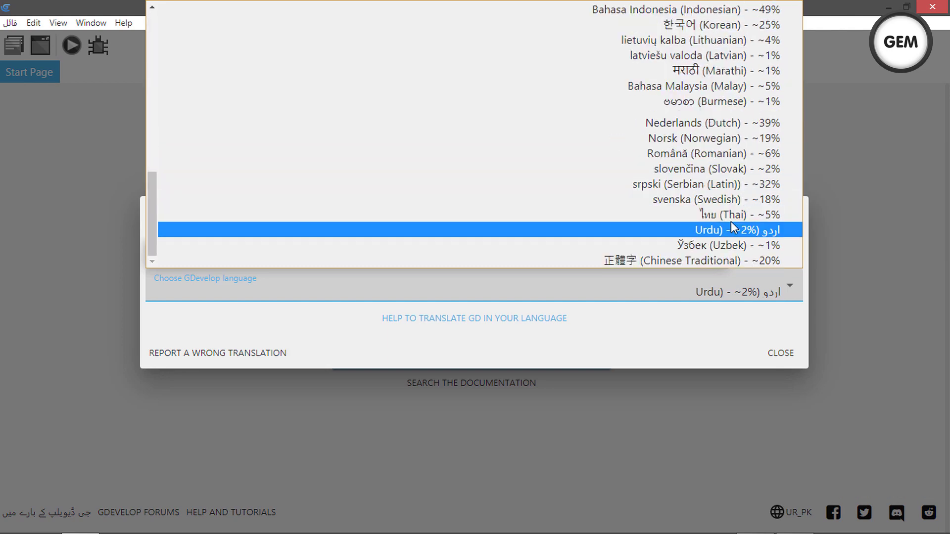
{"action": "left_click", "coordinate": [737, 214]}
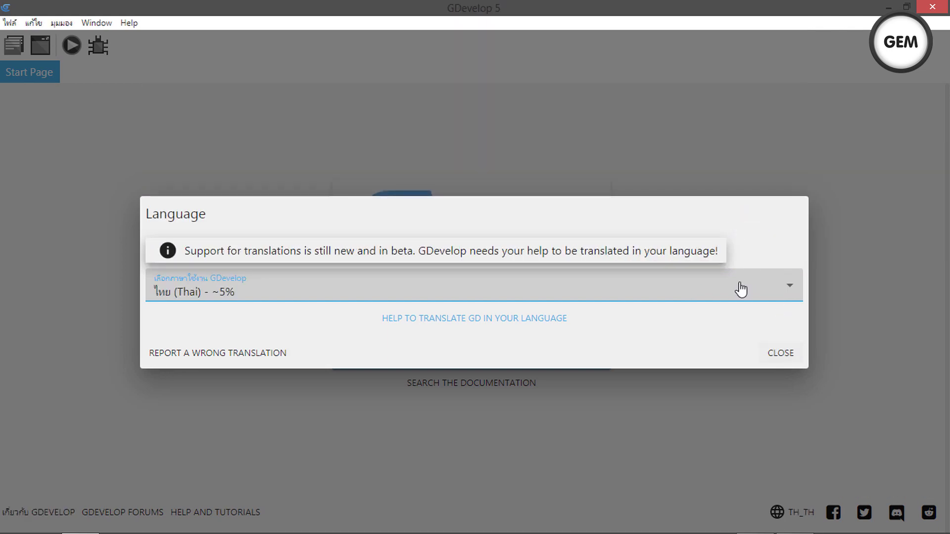
Step: Change the GDevelop language back to Urdu and close the language settings
{"action": "left_click", "coordinate": [630, 283]}
{"action": "scroll", "coordinate": [354, 264], "scroll_direction": "down", "scroll_amount": 2}
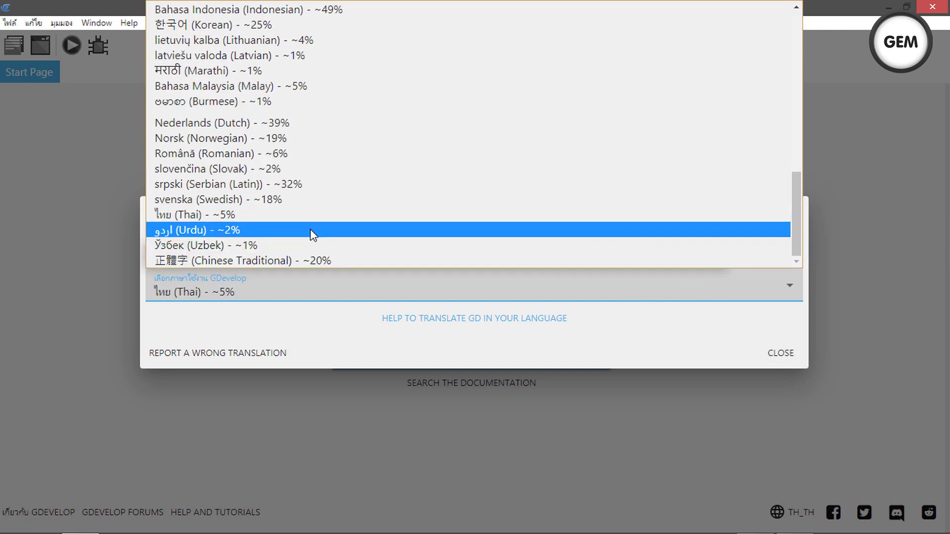
{"action": "key", "text": "Return"}
{"action": "left_click", "coordinate": [778, 355]}
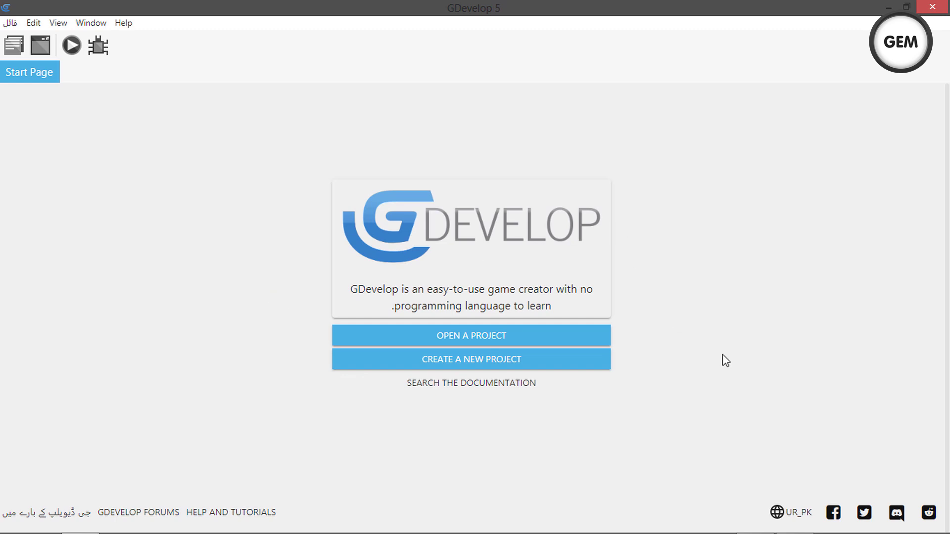
Step: Restore the GDevelop language to English (default) and close the language settings
{"action": "left_click", "coordinate": [791, 513]}
{"action": "left_click", "coordinate": [401, 277]}
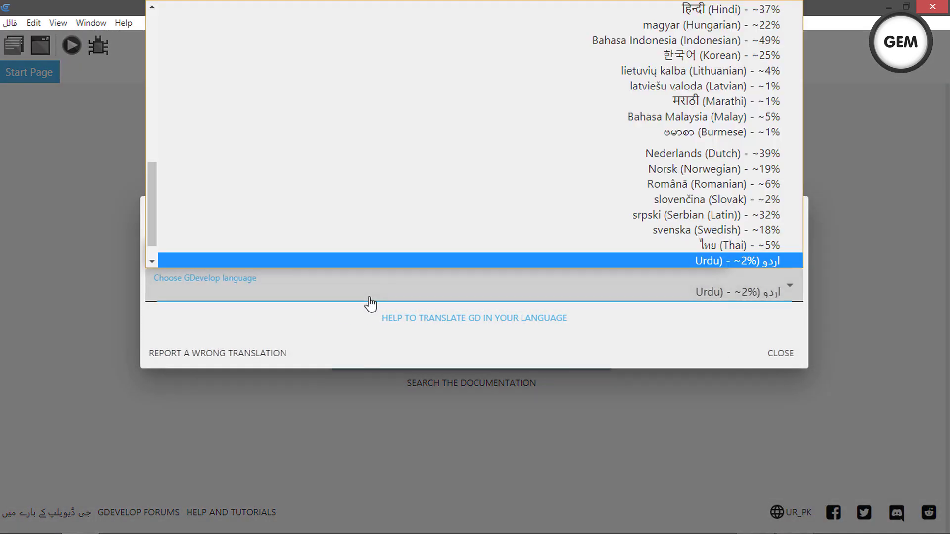
{"action": "scroll", "coordinate": [420, 132], "scroll_direction": "up", "scroll_amount": 1}
{"action": "scroll", "coordinate": [420, 133], "scroll_direction": "up", "scroll_amount": 8}
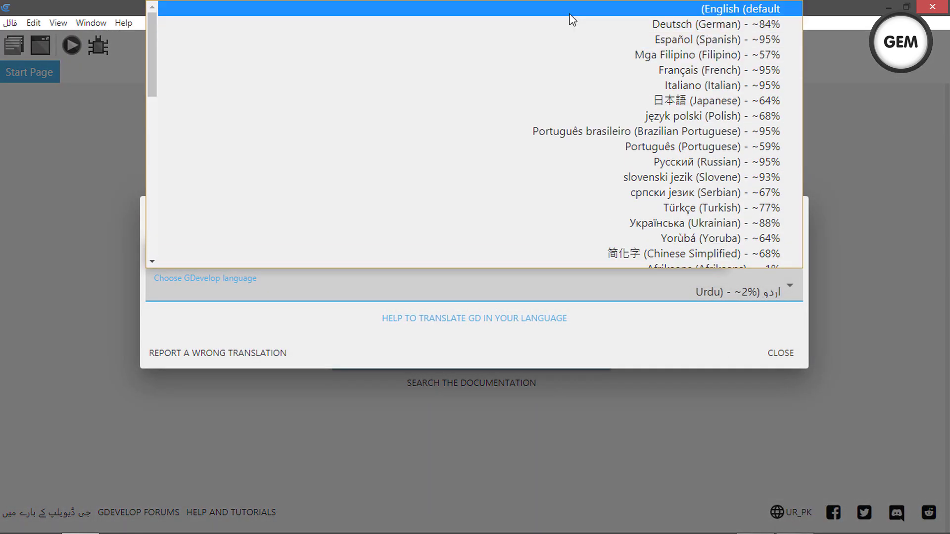
{"action": "left_click", "coordinate": [568, 15]}
{"action": "left_click", "coordinate": [242, 416]}
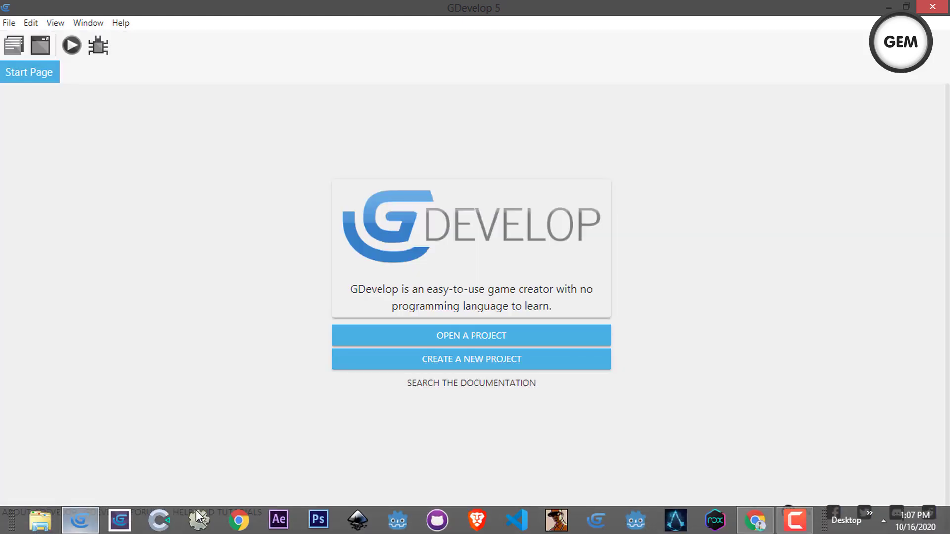
Step: Switch to the GitHub release notes in Chrome and highlight the entry about the condition to check if the device has a touchscreen
{"action": "left_click", "coordinate": [755, 520]}
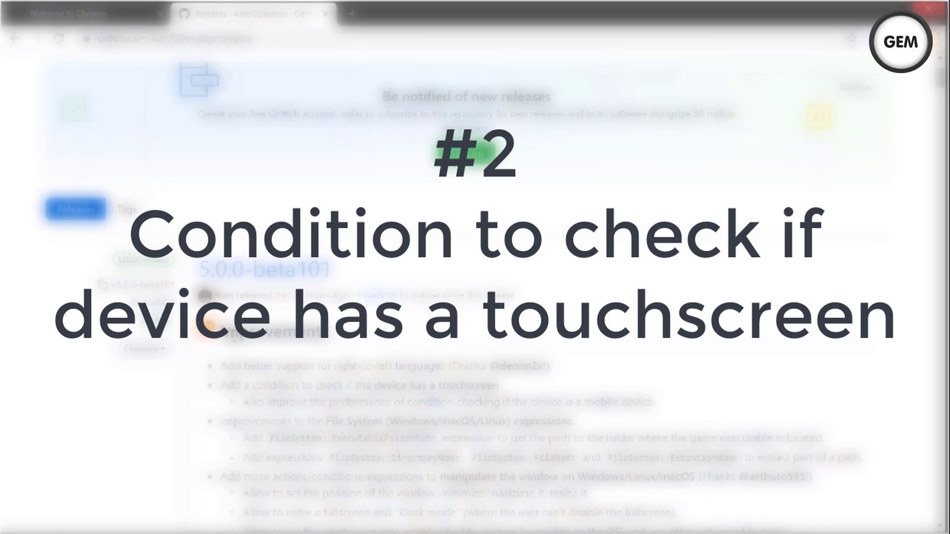
{"action": "scroll", "coordinate": [820, 325], "scroll_direction": "down", "scroll_amount": 1}
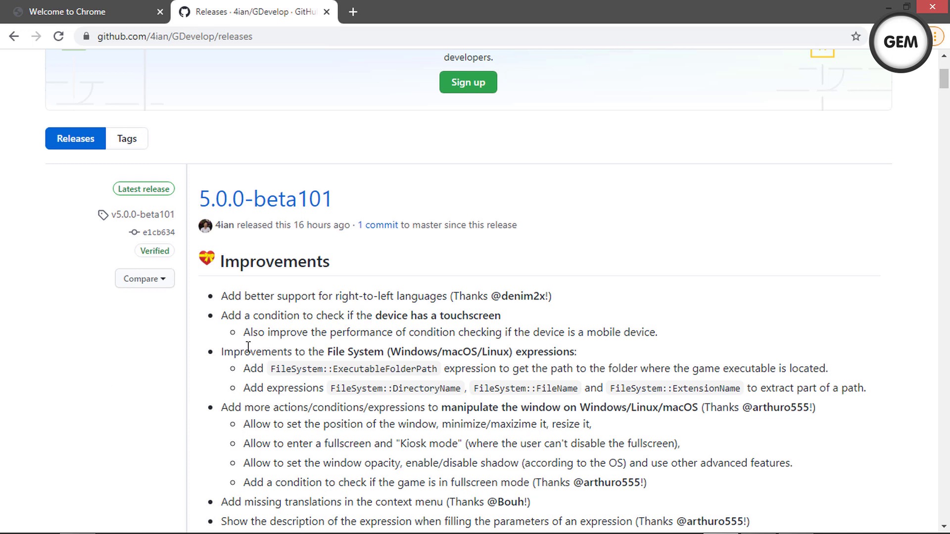
{"action": "left_click_drag", "start_coordinate": [221, 316], "coordinate": [504, 319]}
{"action": "left_click", "coordinate": [515, 316]}
{"action": "triple_click", "coordinate": [501, 316]}
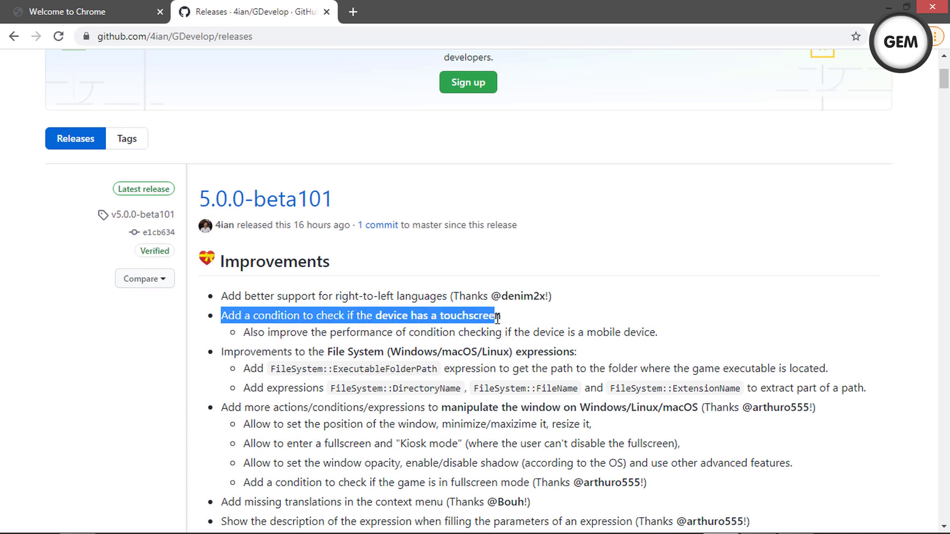
{"action": "left_click", "coordinate": [503, 321]}
{"action": "triple_click", "coordinate": [501, 315]}
{"action": "scroll", "coordinate": [514, 357], "scroll_direction": "down", "scroll_amount": 5}
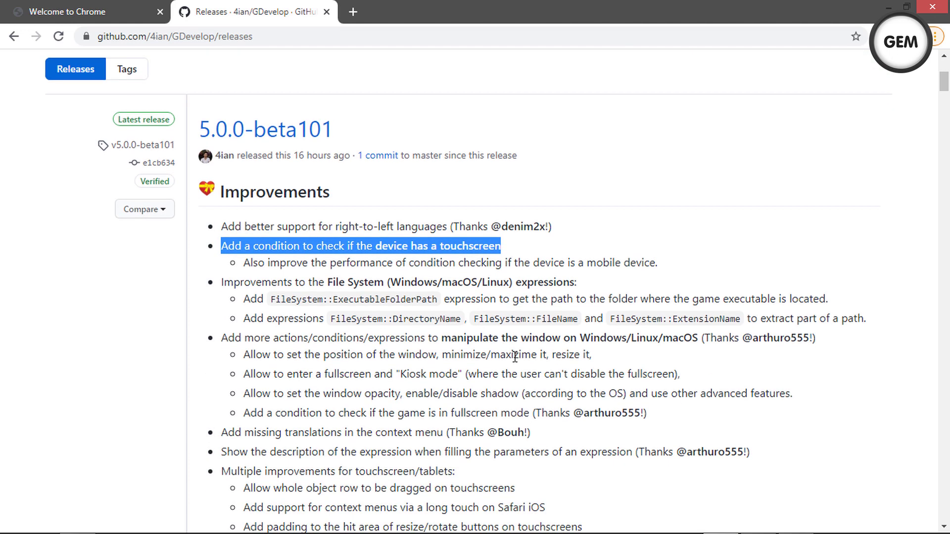
{"action": "scroll", "coordinate": [515, 357], "scroll_direction": "up", "scroll_amount": 4}
{"action": "left_click", "coordinate": [520, 242]}
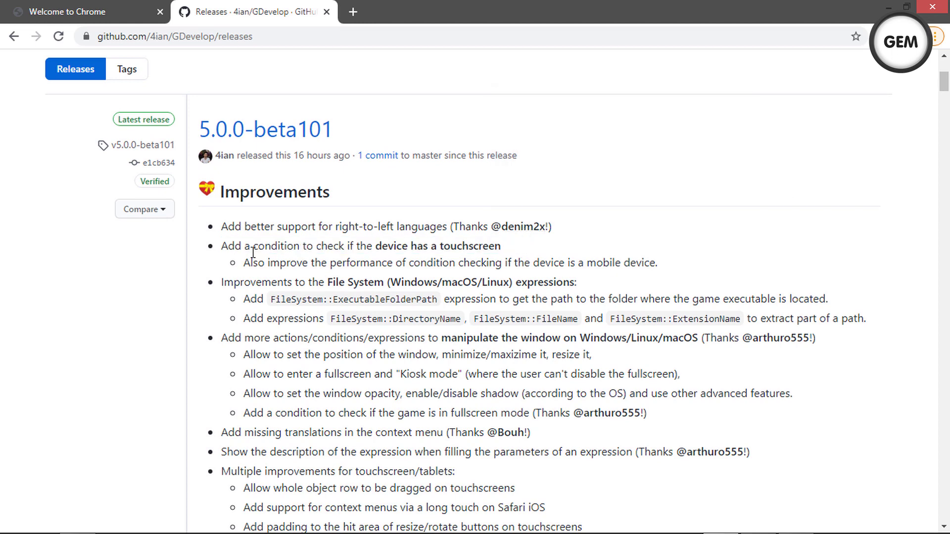
Step: Switch to GDevelop and create a new project from the Empty game starter in the suggested folder
{"action": "left_click", "coordinate": [77, 524]}
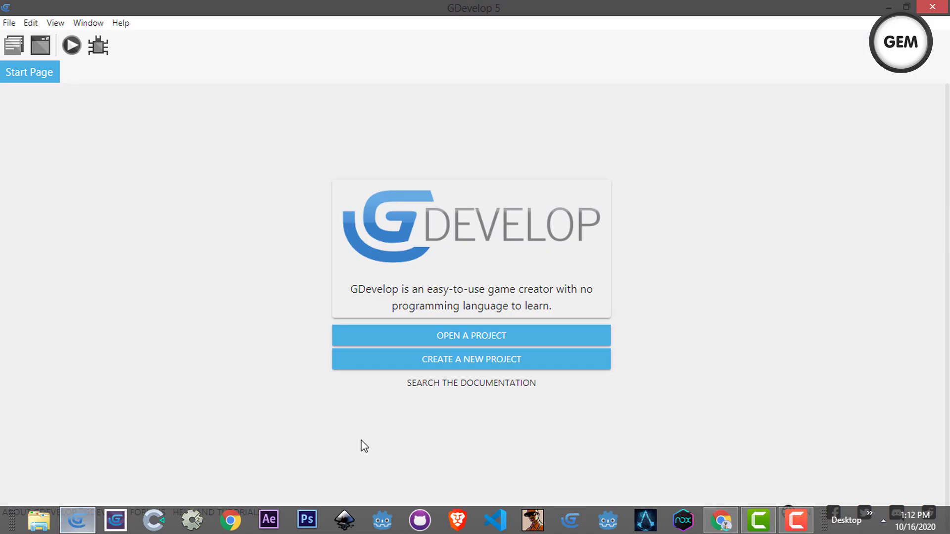
{"action": "left_click", "coordinate": [372, 360]}
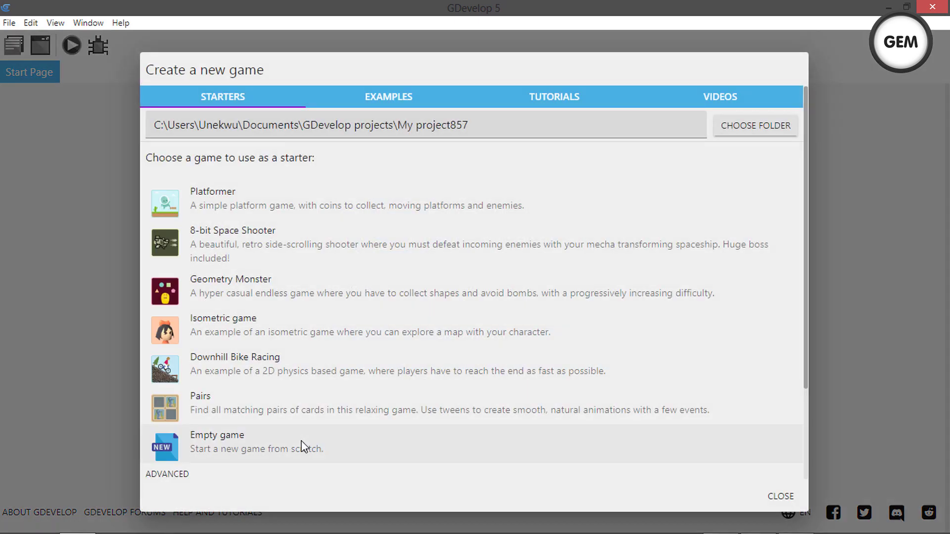
{"action": "left_click", "coordinate": [302, 445]}
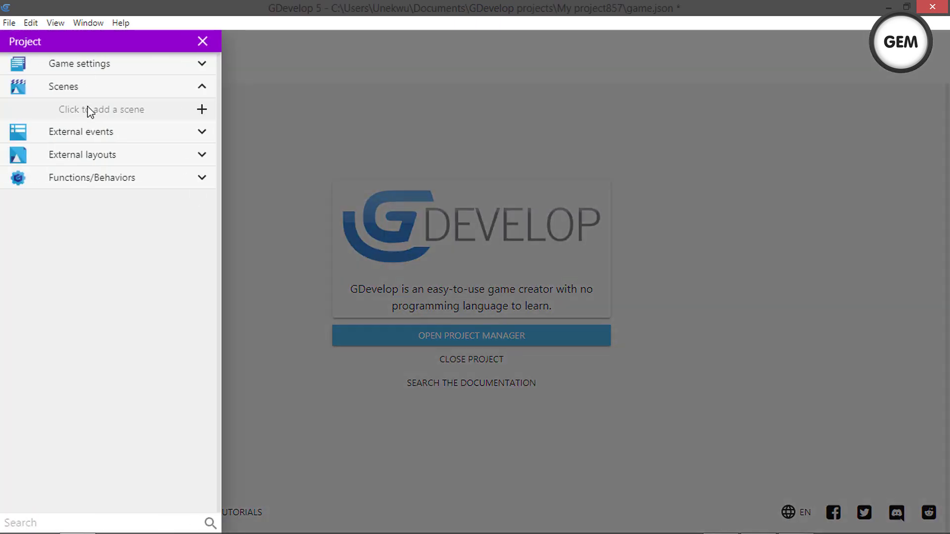
Step: Add a new scene to the project and open its events sheet
{"action": "left_click", "coordinate": [88, 108]}
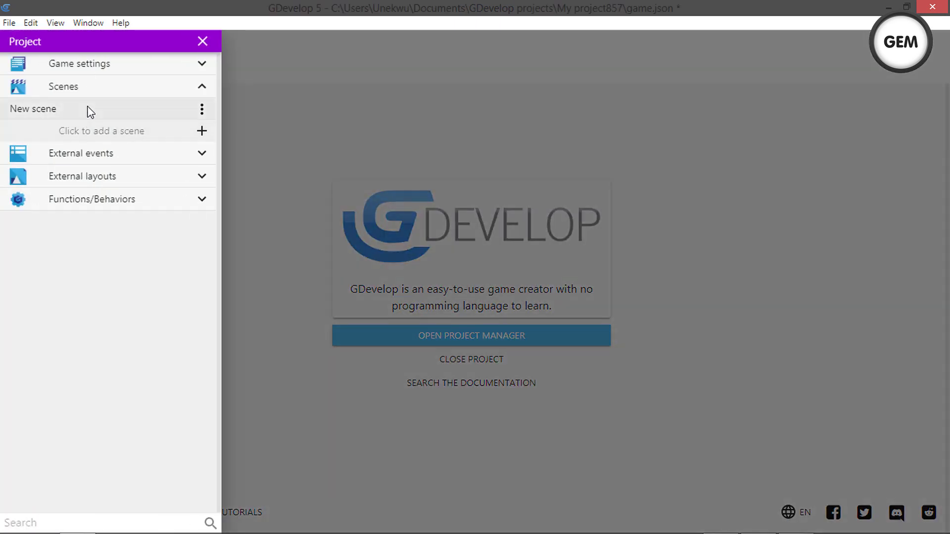
{"action": "left_click", "coordinate": [116, 112]}
{"action": "left_click", "coordinate": [159, 72]}
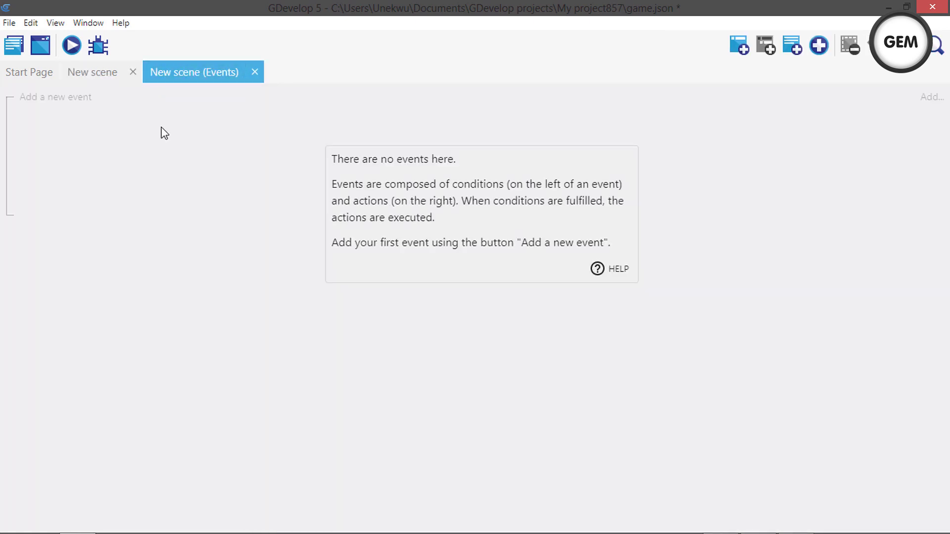
Step: Add an event to the scene with the condition "Device has a touchscreen", found by searching for "touch"
{"action": "left_click", "coordinate": [74, 99]}
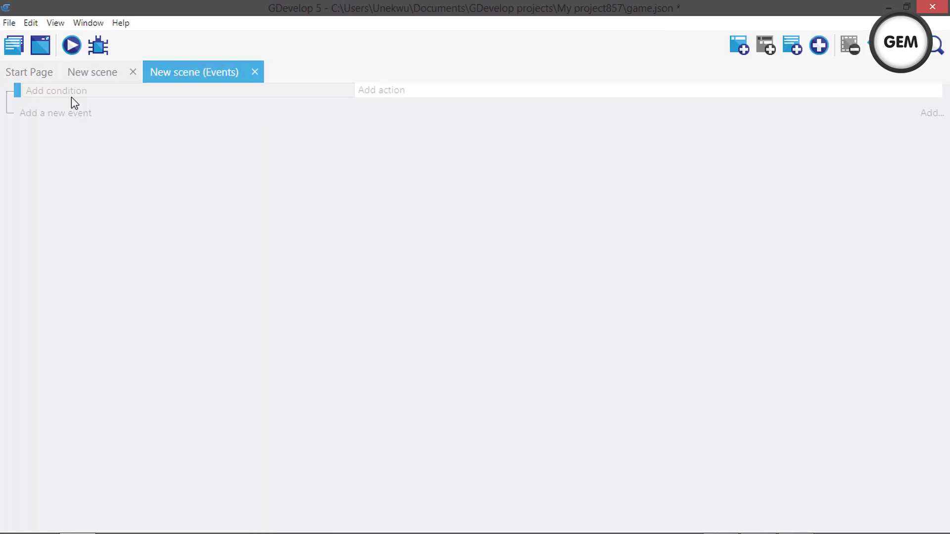
{"action": "left_click", "coordinate": [73, 94]}
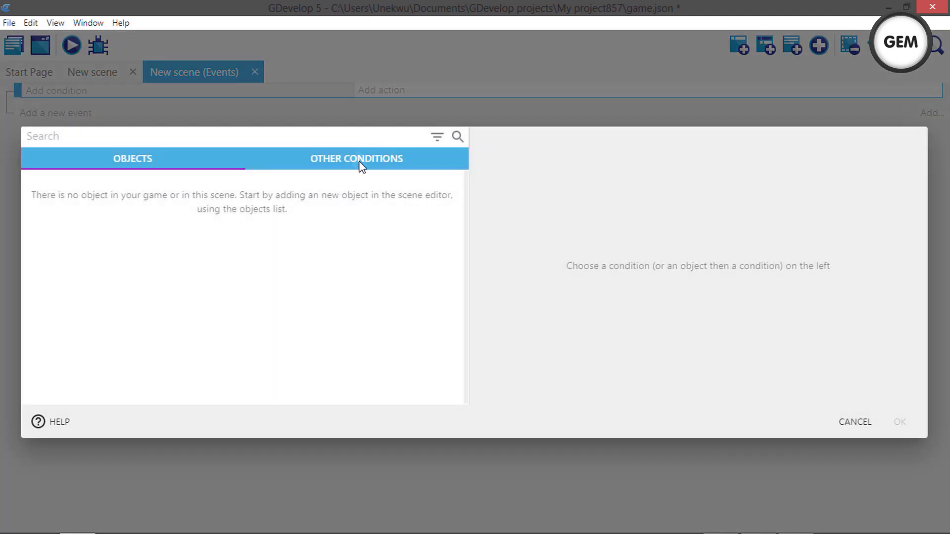
{"action": "left_click", "coordinate": [361, 165]}
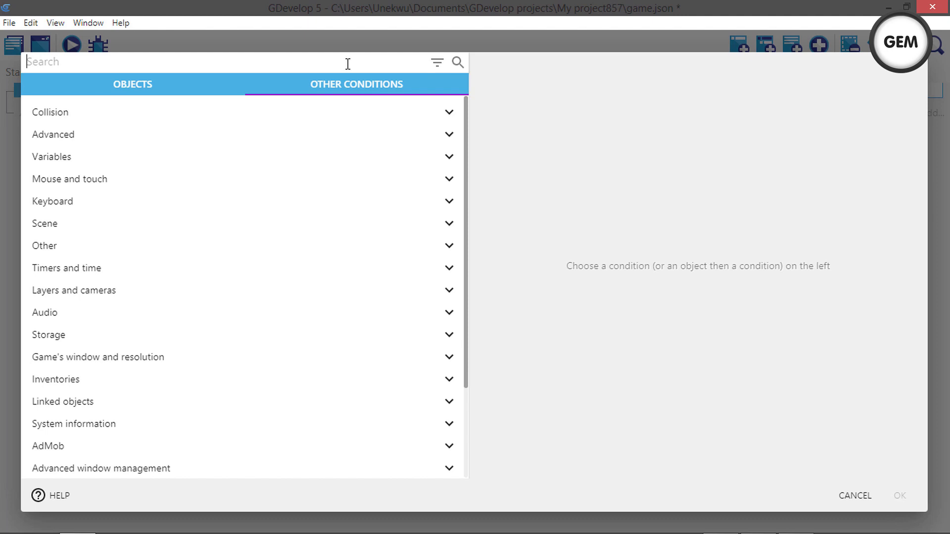
{"action": "type", "text": "touch"}
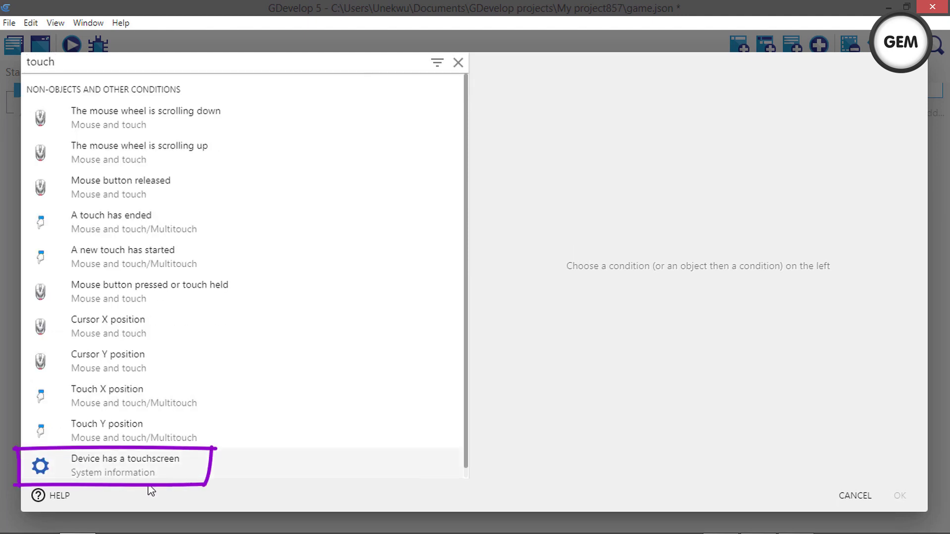
{"action": "left_click", "coordinate": [144, 458]}
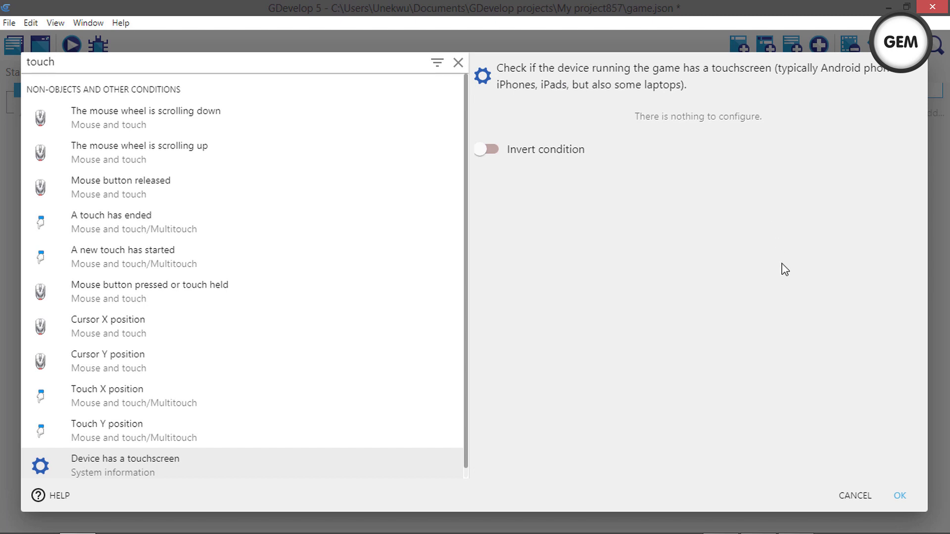
{"action": "left_click", "coordinate": [900, 496]}
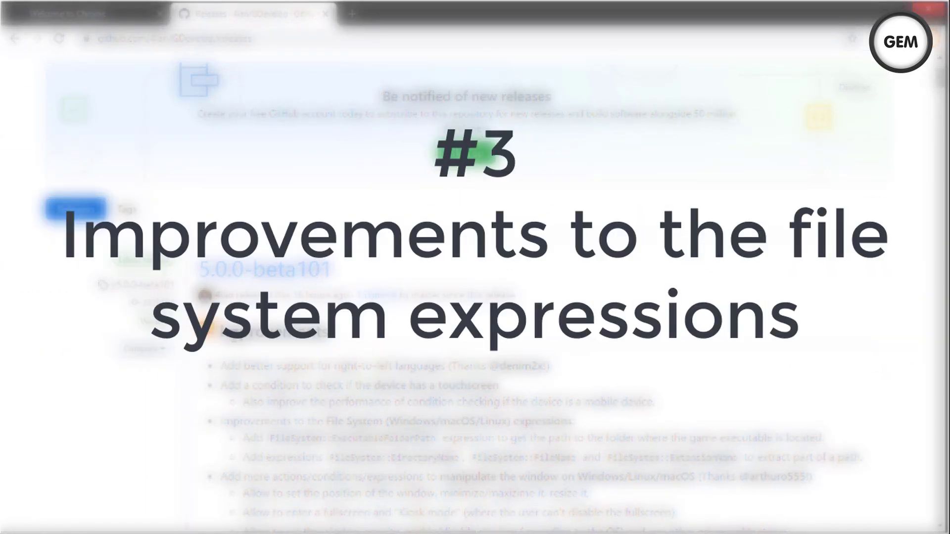
Step: Highlight the FileSystem::ExecutableFolderPath entry in the GitHub release notes in Chrome and switch back to GDevelop
{"action": "scroll", "coordinate": [762, 225], "scroll_direction": "down", "scroll_amount": 3}
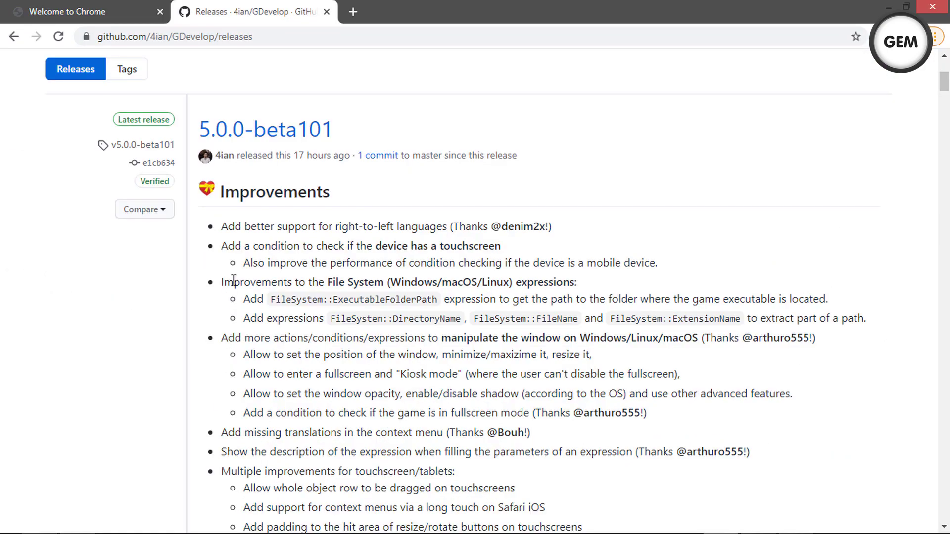
{"action": "left_click_drag", "start_coordinate": [234, 280], "coordinate": [828, 298]}
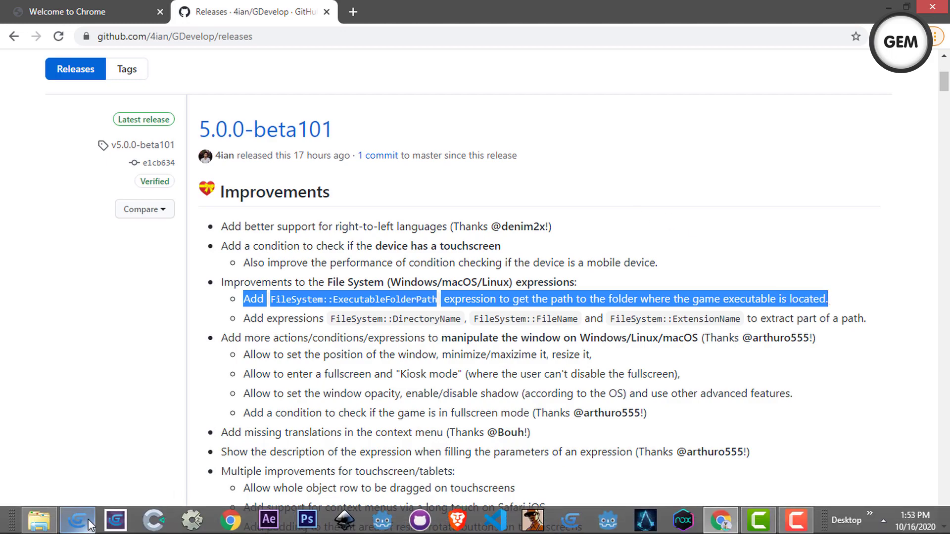
{"action": "left_click", "coordinate": [79, 524]}
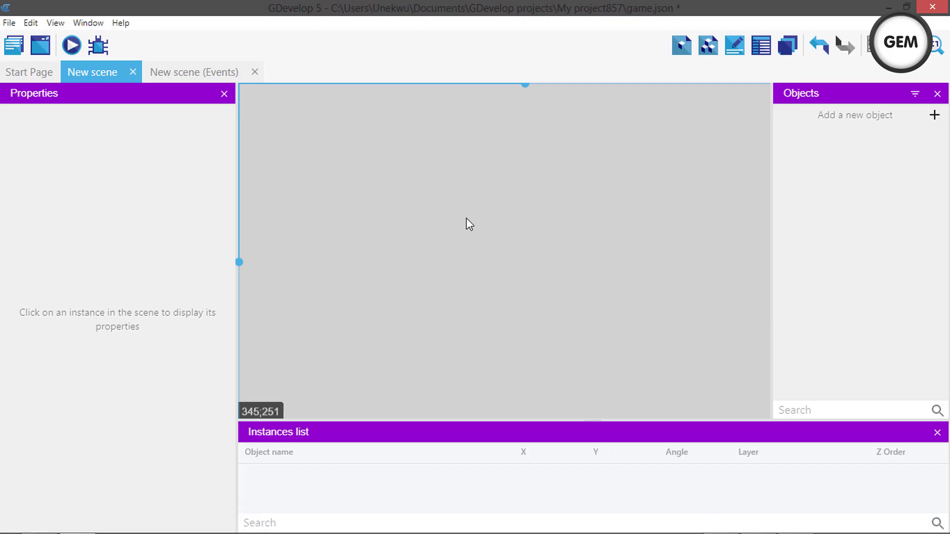
Step: Create a Text object named "Text" and place an instance in the scene at about X 111, Y 281
{"action": "left_click", "coordinate": [821, 120]}
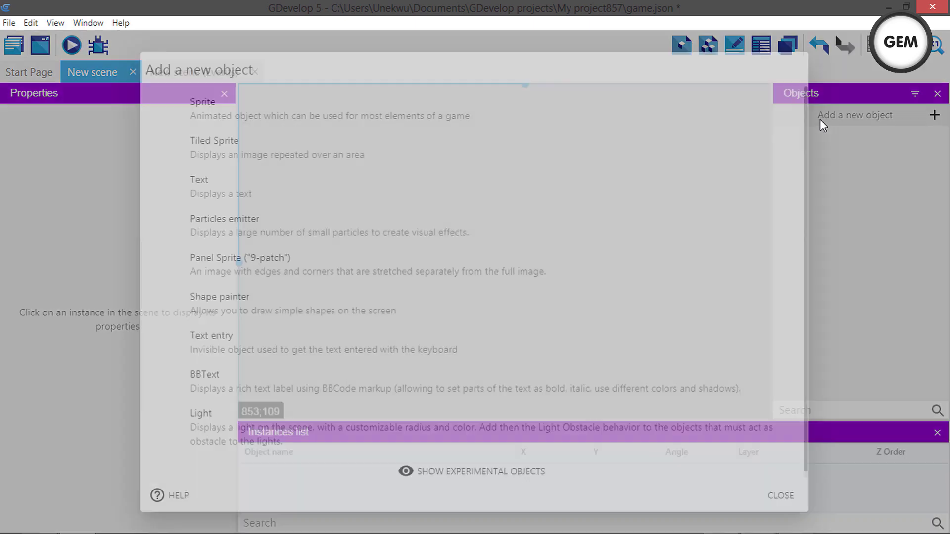
{"action": "left_click", "coordinate": [229, 186]}
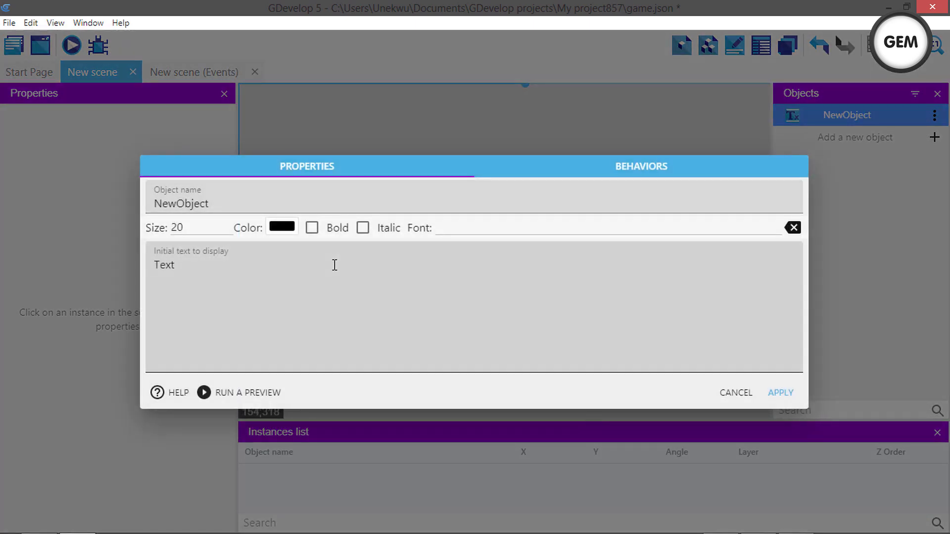
{"action": "triple_click", "coordinate": [334, 265]}
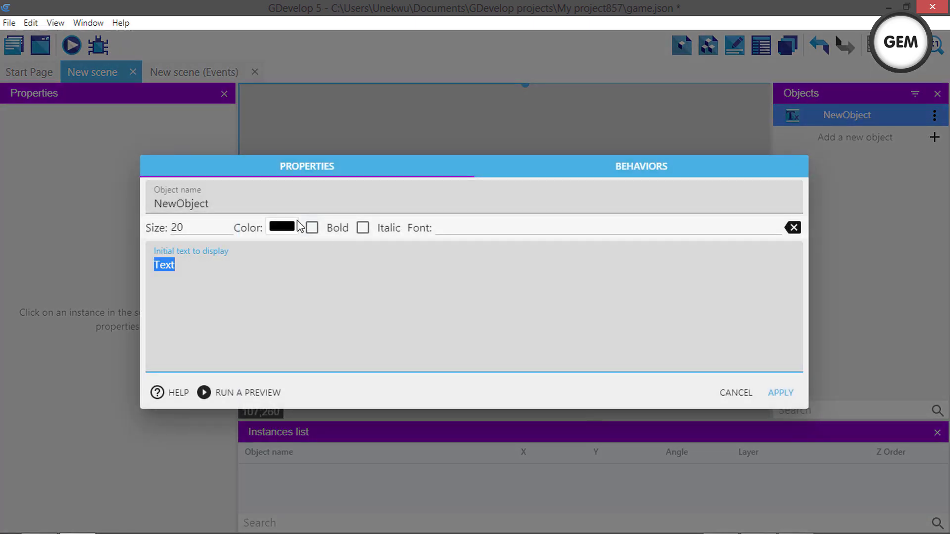
{"action": "double_click", "coordinate": [290, 201]}
{"action": "type", "text": "Text"}
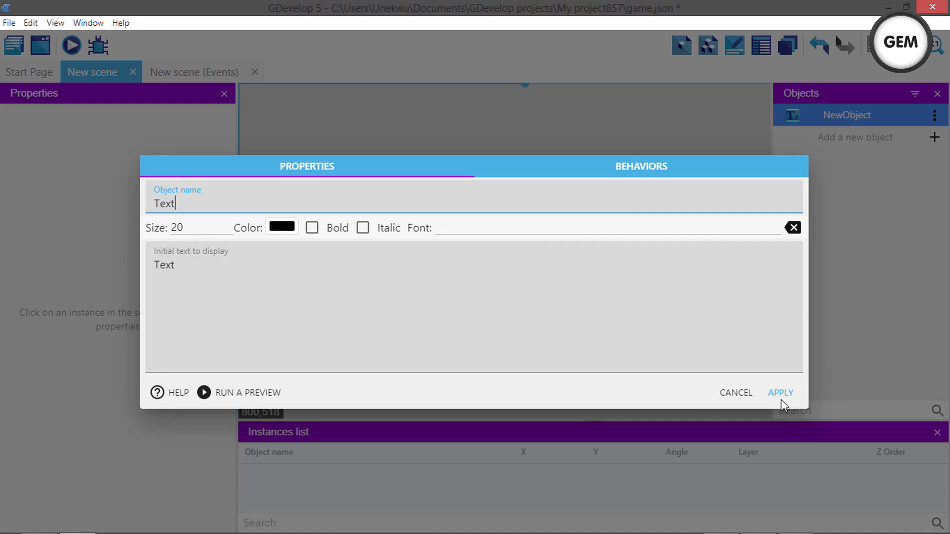
{"action": "left_click", "coordinate": [780, 392]}
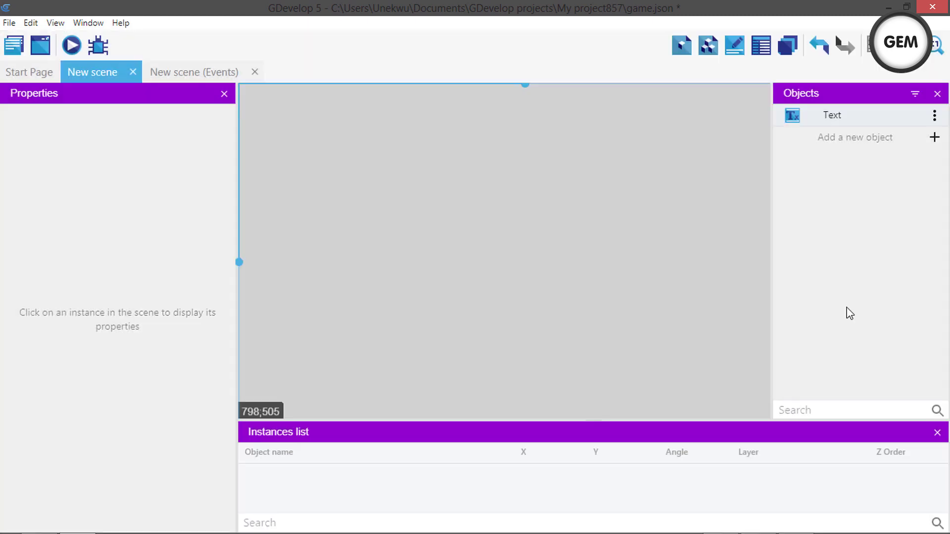
{"action": "left_click_drag", "start_coordinate": [825, 119], "coordinate": [310, 251]}
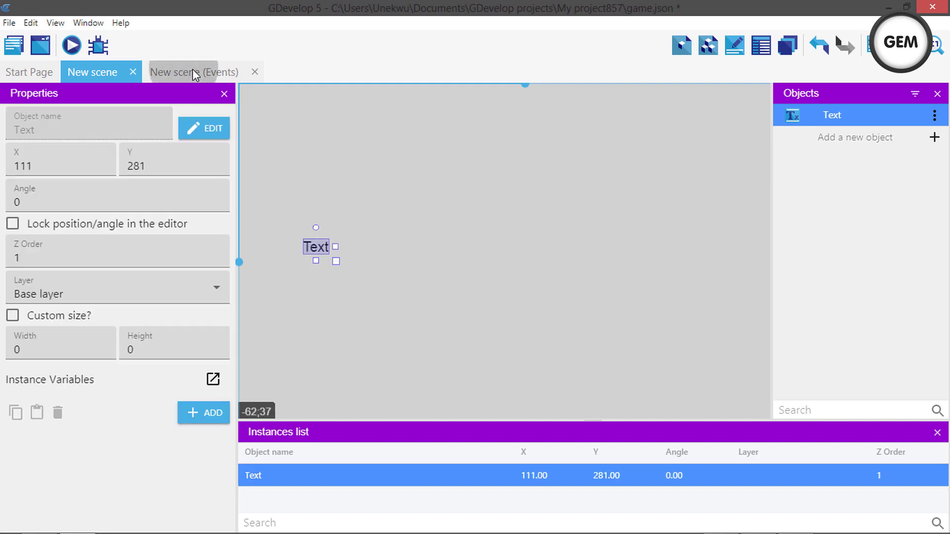
Step: Add a second event to the scene's events sheet and choose the "Modify the text" action for the Text object
{"action": "left_click", "coordinate": [195, 72]}
{"action": "left_click", "coordinate": [418, 108]}
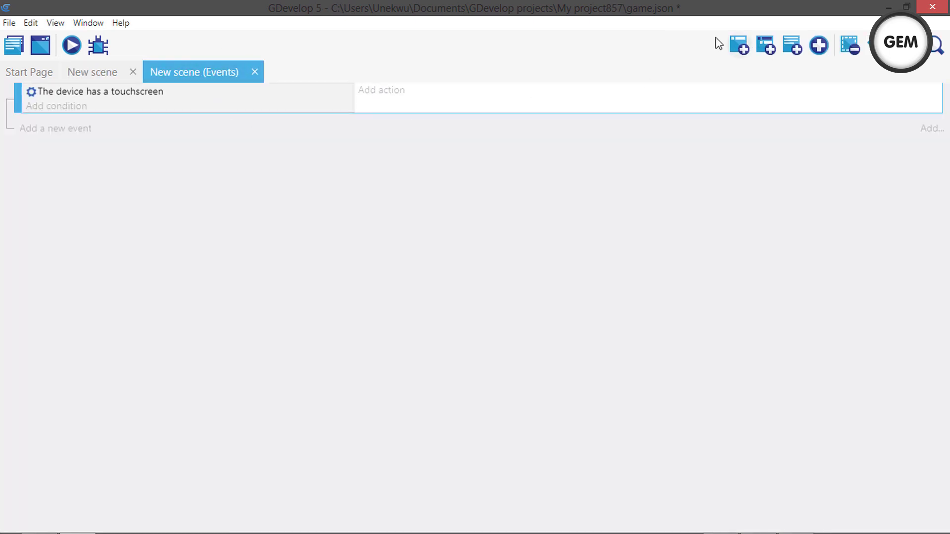
{"action": "left_click", "coordinate": [739, 47]}
{"action": "left_click", "coordinate": [390, 124]}
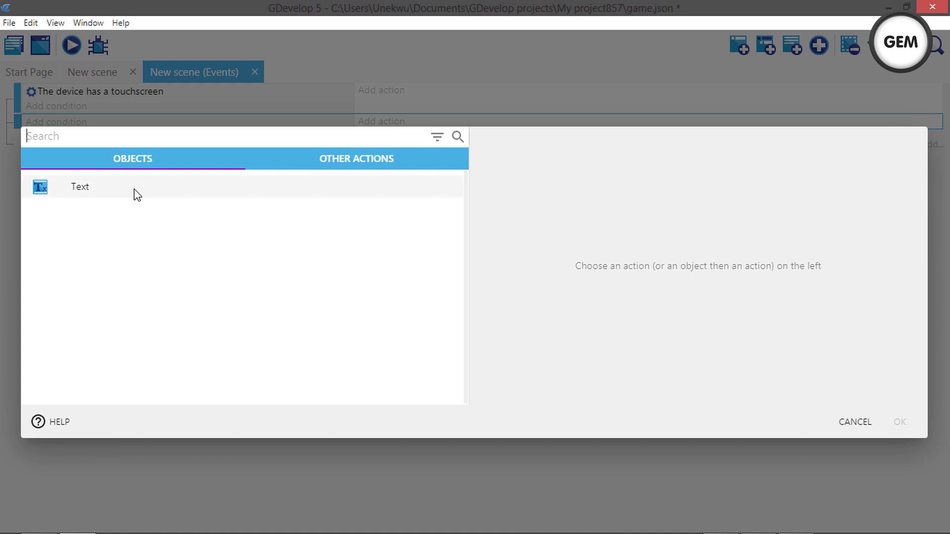
{"action": "left_click", "coordinate": [137, 195]}
{"action": "left_click", "coordinate": [429, 138]}
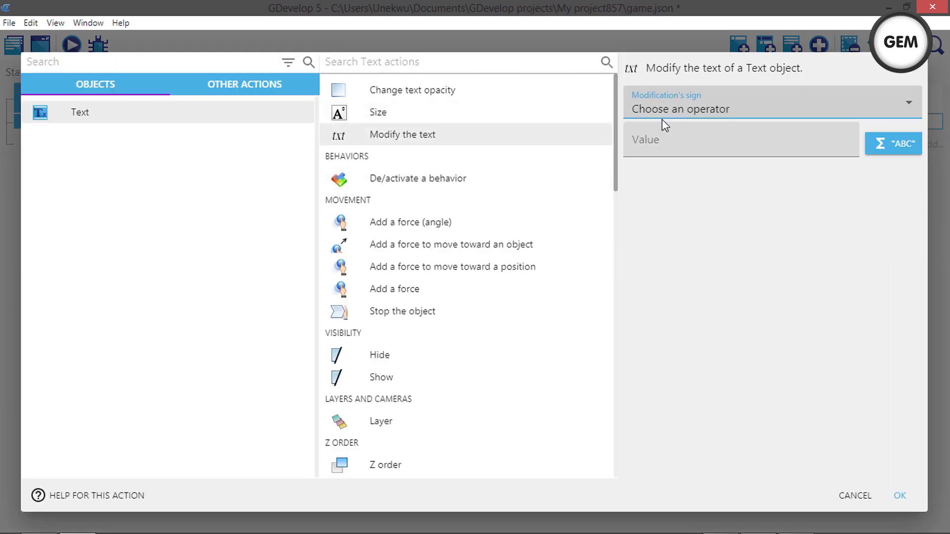
Step: Configure the text action with the operator "= (set to)" and the value FileSystem::ExecutableFolderPath(), and confirm it
{"action": "left_click", "coordinate": [665, 110]}
{"action": "left_click", "coordinate": [644, 140]}
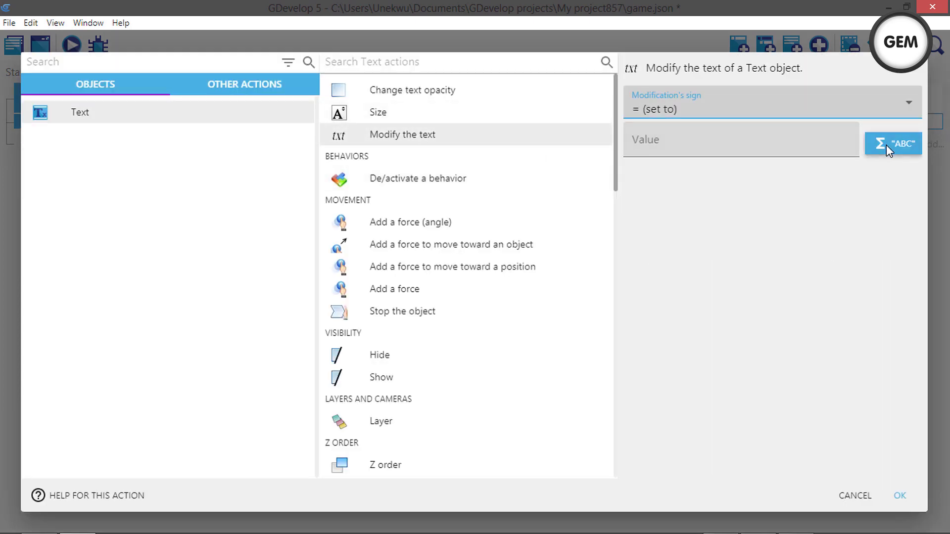
{"action": "left_click", "coordinate": [768, 148]}
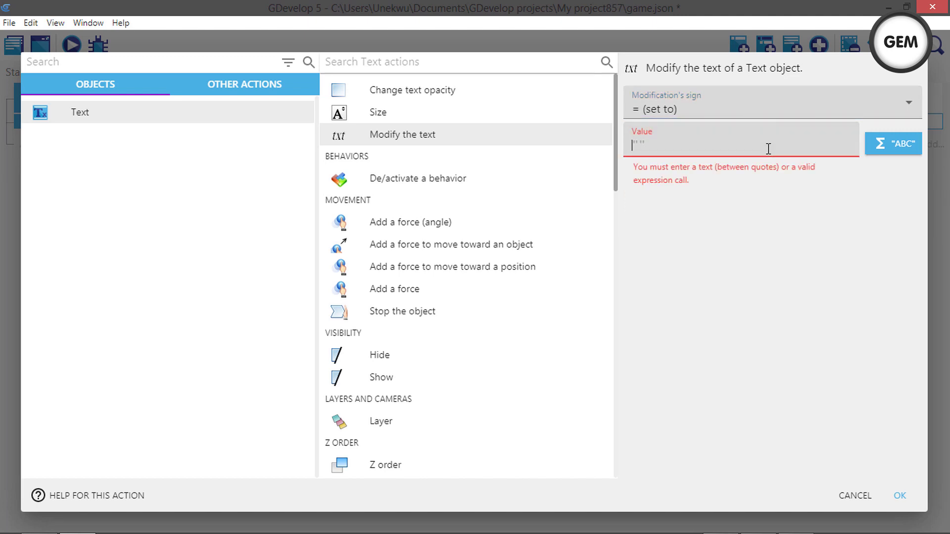
{"action": "type", "text": "e"}
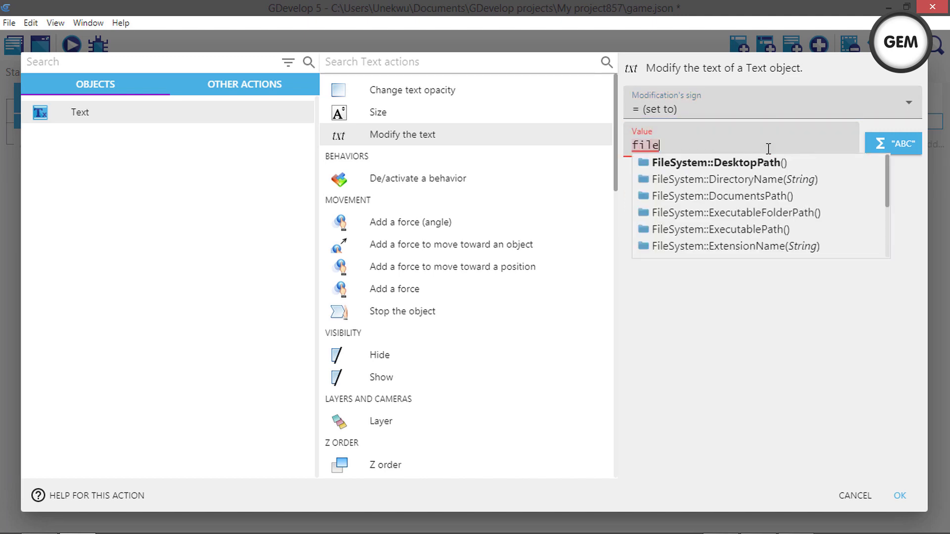
{"action": "left_click", "coordinate": [760, 214]}
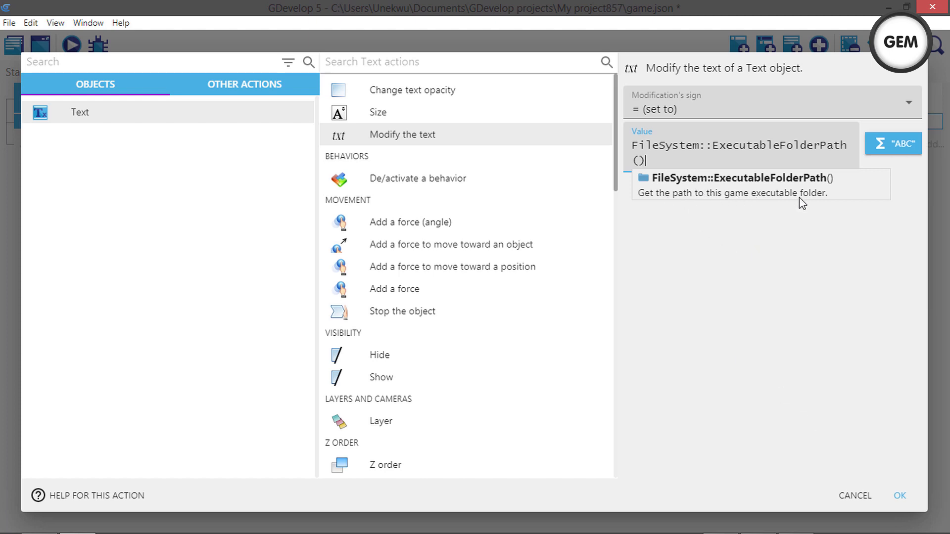
{"action": "left_click", "coordinate": [902, 496]}
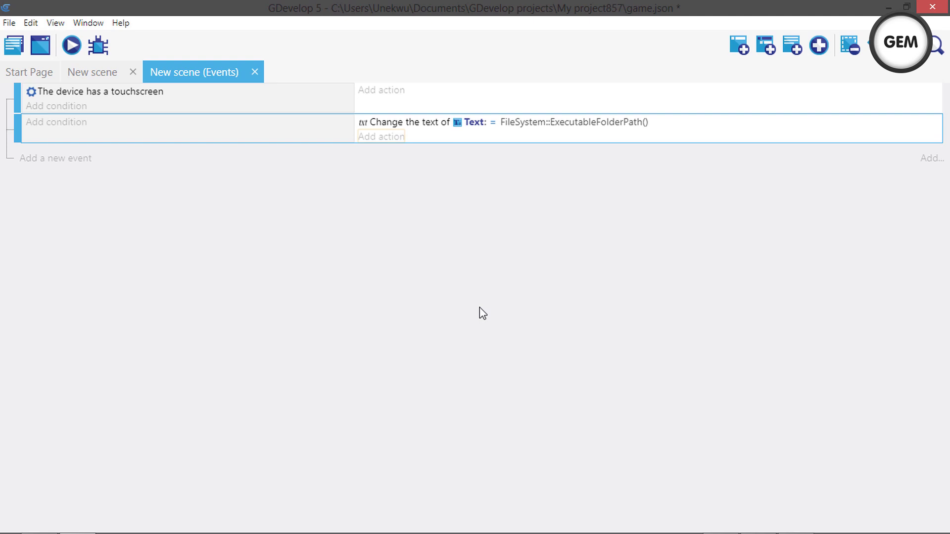
Step: Preview the scene to check the executable folder path shown by the Text object, and close the preview
{"action": "left_click", "coordinate": [71, 46]}
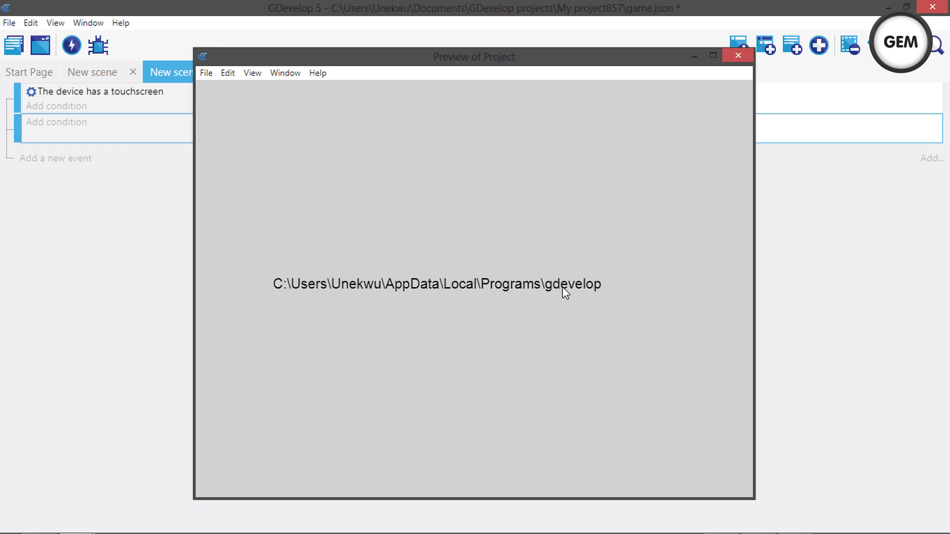
{"action": "left_click", "coordinate": [738, 56]}
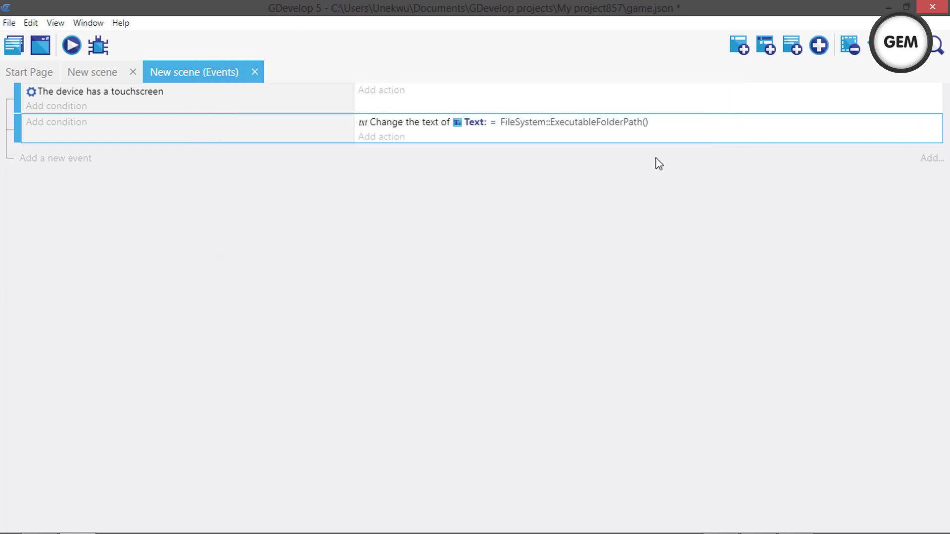
{"action": "left_click", "coordinate": [547, 123]}
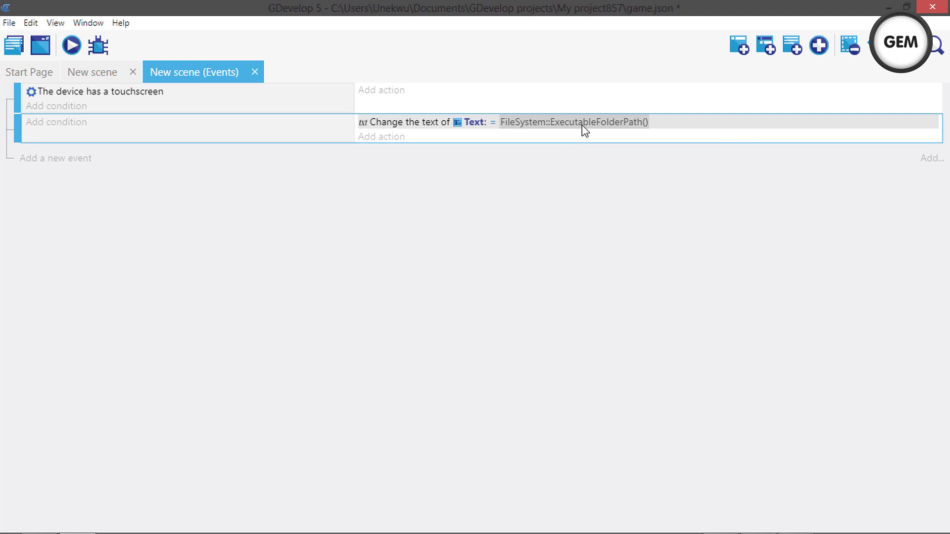
Step: Switch to Chrome, highlight the release notes entry on the DirectoryName, FileName and ExtensionName expressions, and return to GDevelop
{"action": "left_click", "coordinate": [721, 520]}
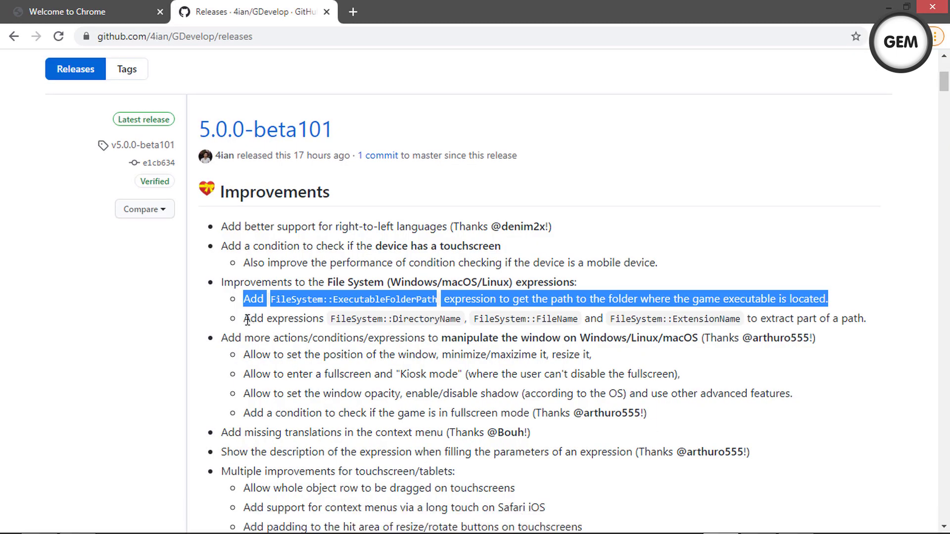
{"action": "left_click_drag", "start_coordinate": [250, 319], "coordinate": [864, 322]}
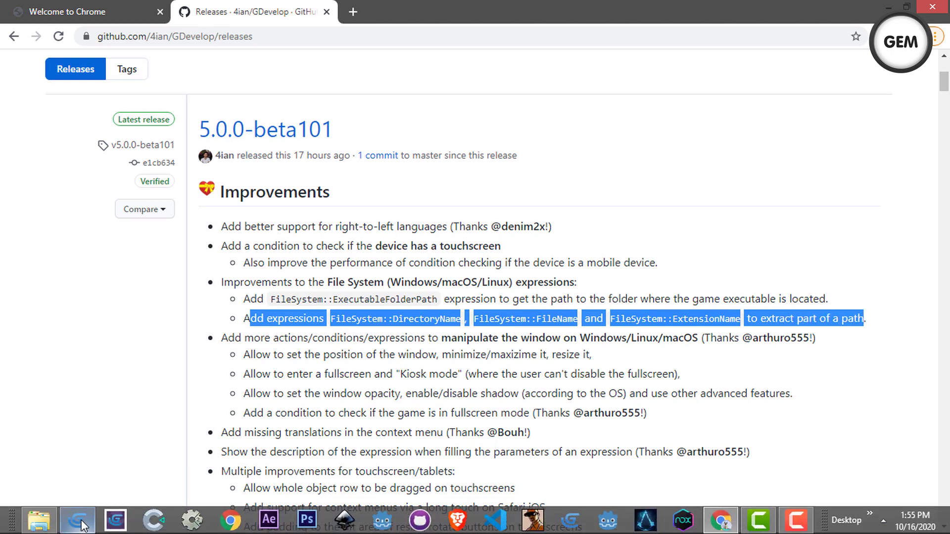
{"action": "left_click", "coordinate": [80, 525]}
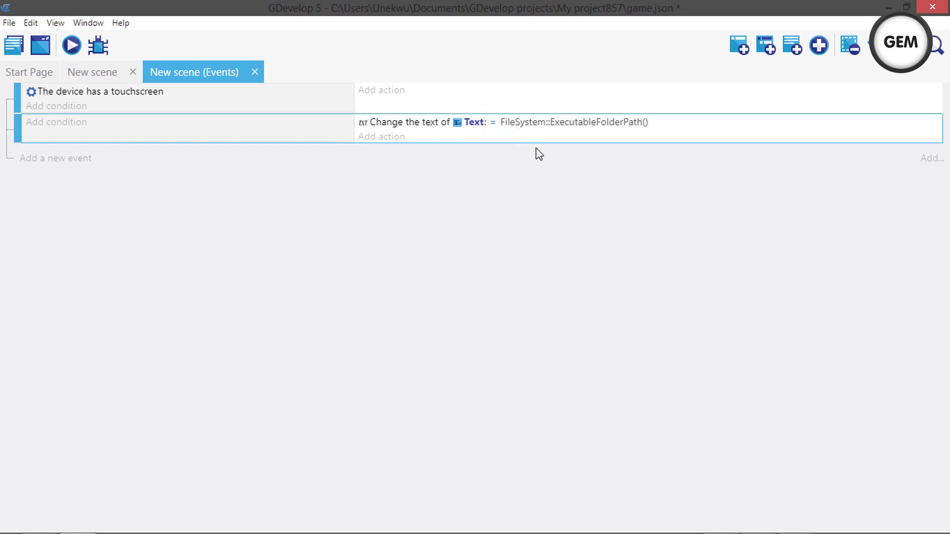
Step: Reopen the Text object's modify-text action in the second event and replace its value with the start of a FileSystem::DirectoryName( expression
{"action": "left_click", "coordinate": [548, 125]}
{"action": "left_click", "coordinate": [416, 128]}
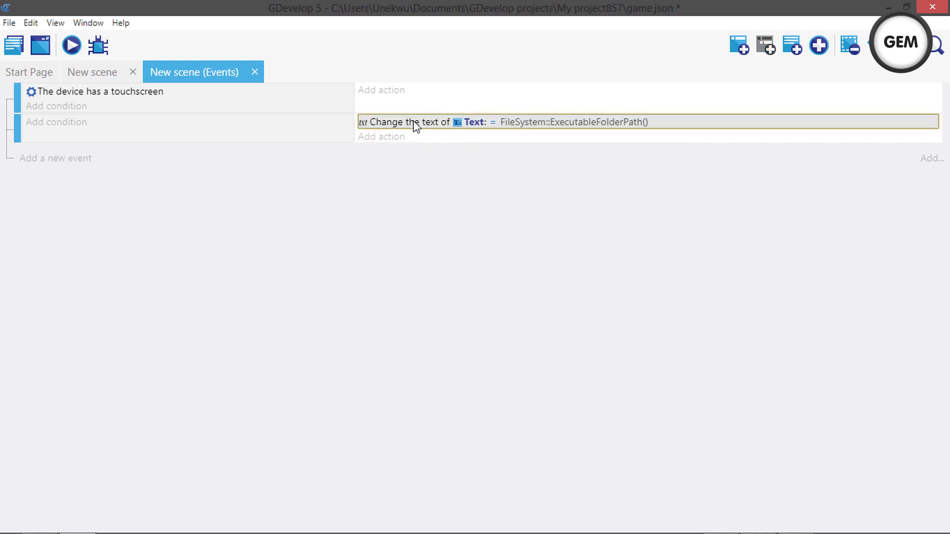
{"action": "double_click", "coordinate": [416, 127]}
{"action": "left_click", "coordinate": [720, 137]}
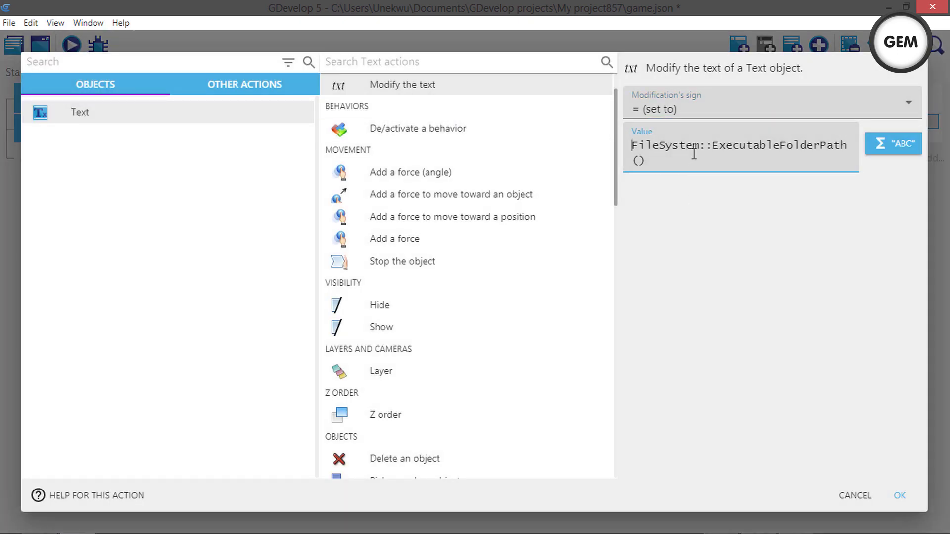
{"action": "key", "text": "ctrl+a"}
{"action": "type", "text": "fi"}
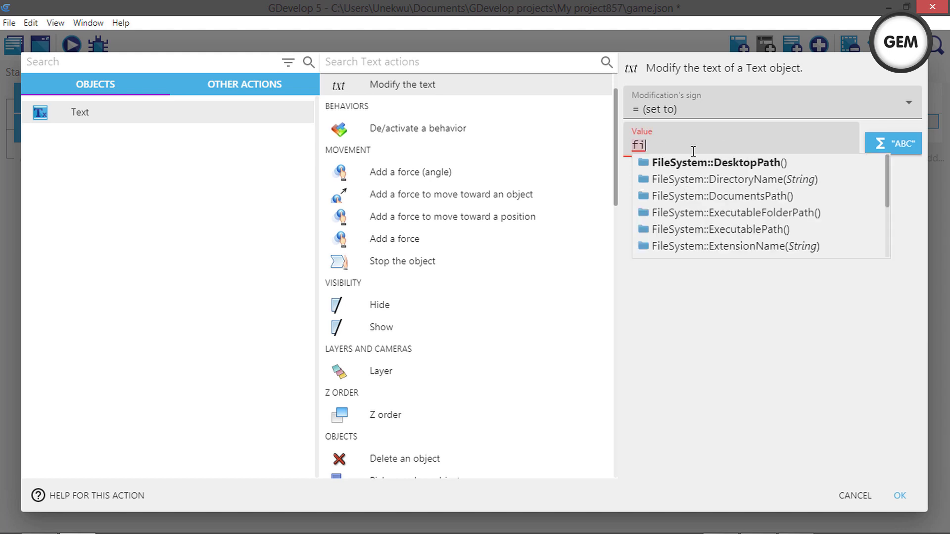
{"action": "type", "text": "le"}
{"action": "key", "text": "Down"}
{"action": "key", "text": "Down"}
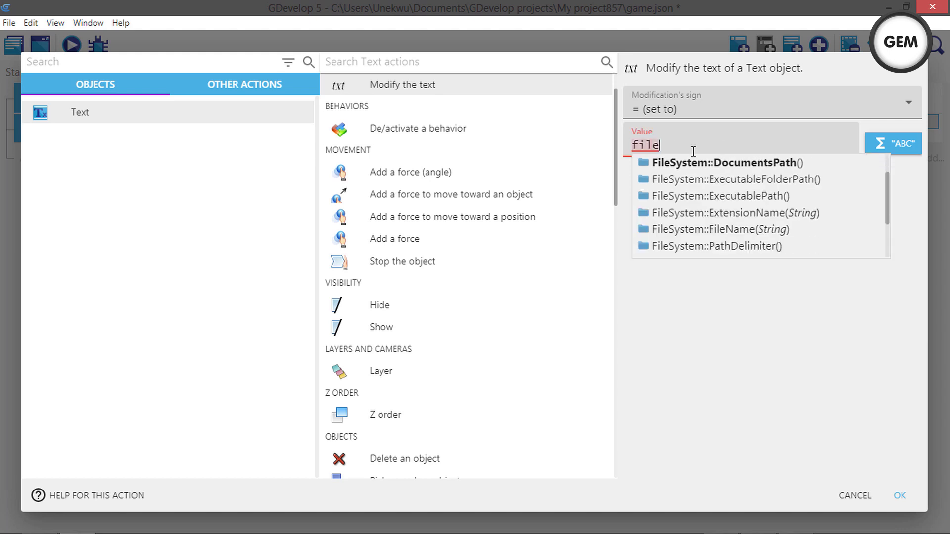
{"action": "key", "text": "Up"}
{"action": "key", "text": "Return"}
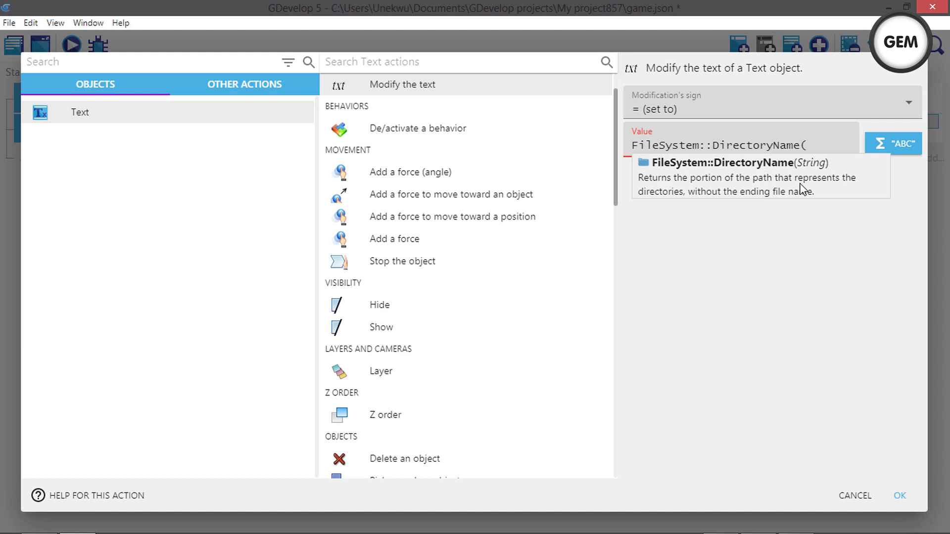
Step: Complete and confirm the value as FileSystem::DirectoryName(FileSystem::ExecutablePath()), and preview the scene to check the displayed directory
{"action": "type", "text": "file"}
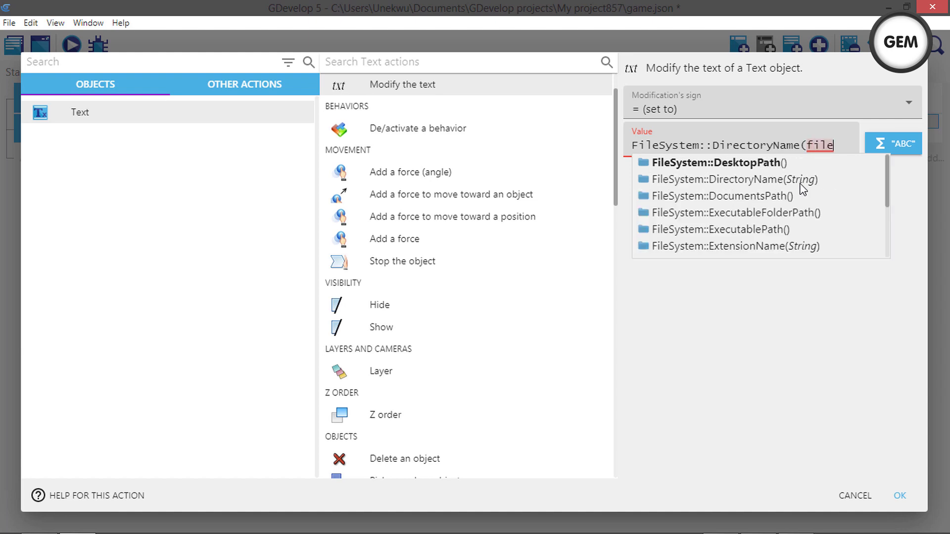
{"action": "key", "text": "Down"}
{"action": "key", "text": "Down"}
{"action": "key", "text": "Down"}
{"action": "key", "text": "Down"}
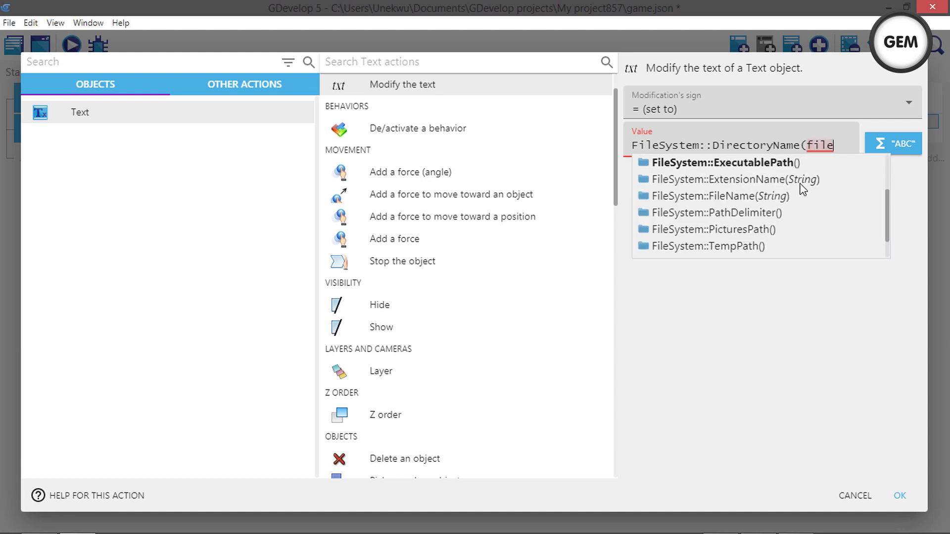
{"action": "key", "text": "Return"}
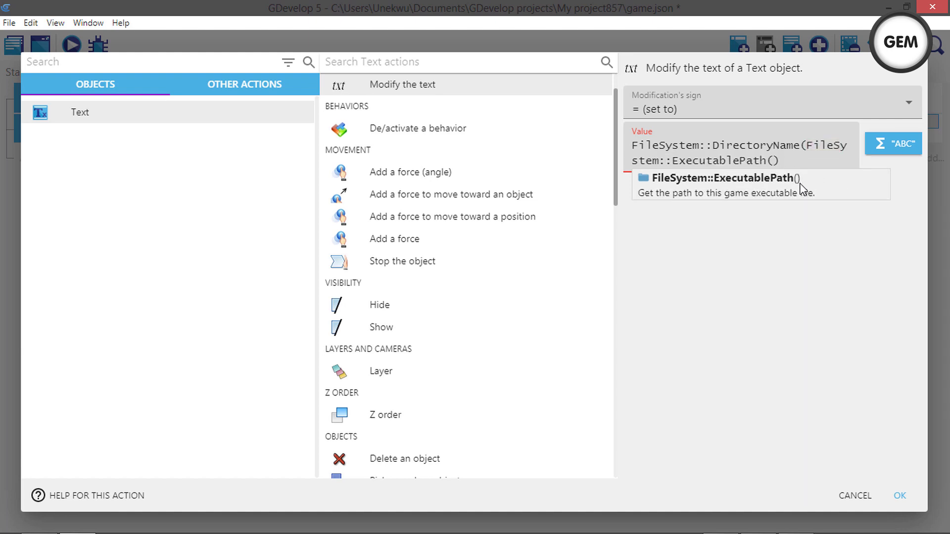
{"action": "type", "text": ")"}
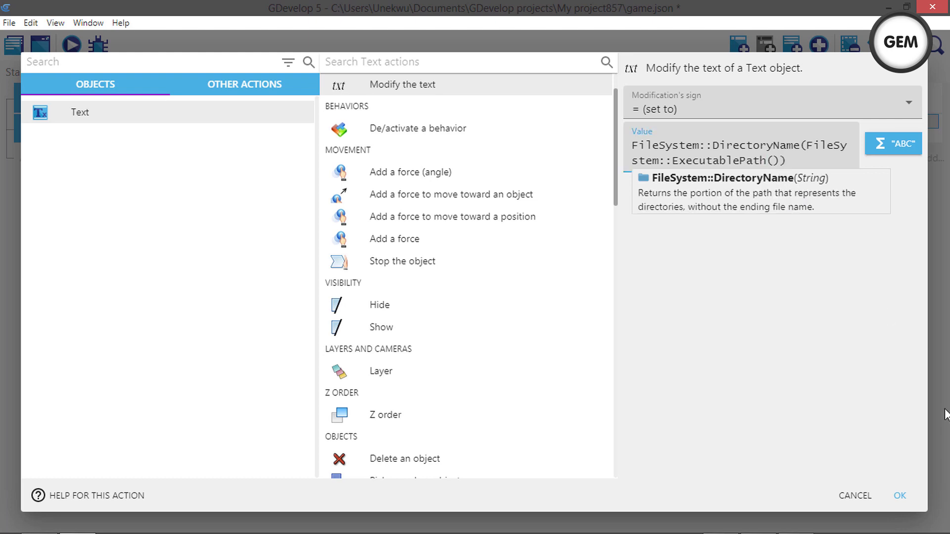
{"action": "left_click", "coordinate": [900, 494]}
{"action": "key", "text": "F5"}
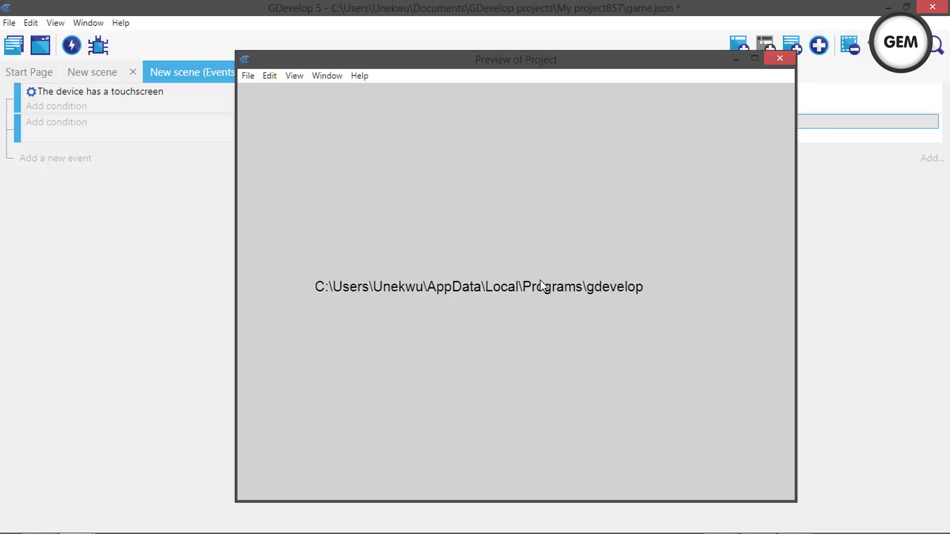
{"action": "left_click", "coordinate": [780, 58]}
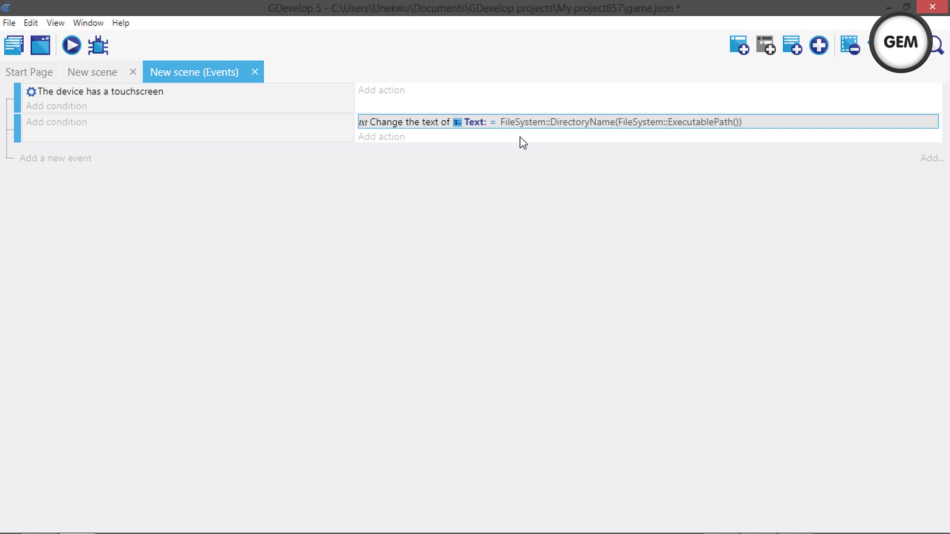
Step: Reopen the text action and replace its value with the start of a FileSystem::FileName( expression
{"action": "left_click", "coordinate": [559, 126]}
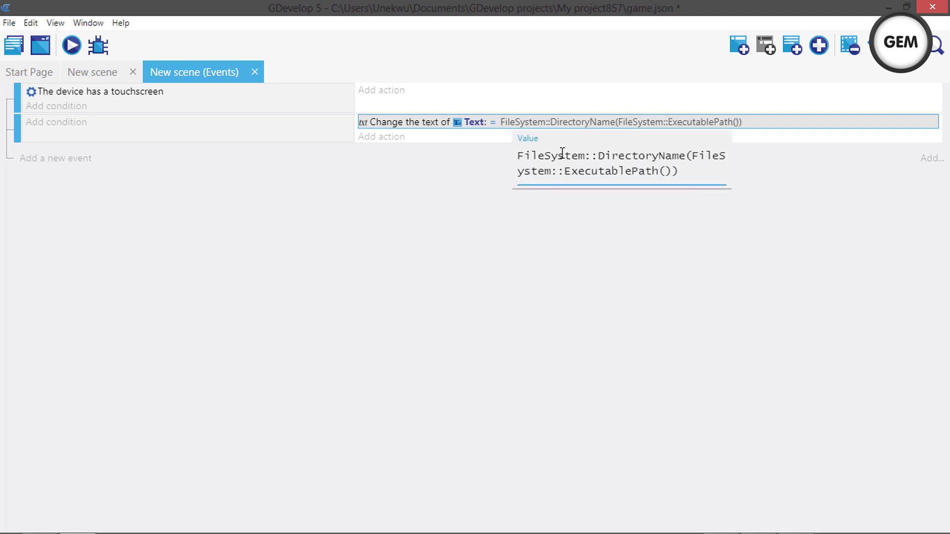
{"action": "key", "text": "ctrl+a"}
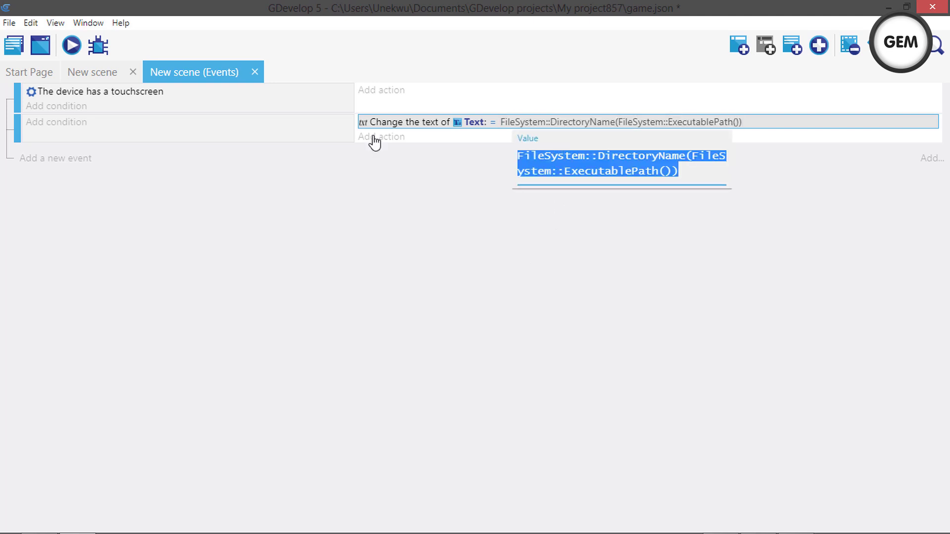
{"action": "double_click", "coordinate": [394, 131]}
{"action": "left_click", "coordinate": [735, 154]}
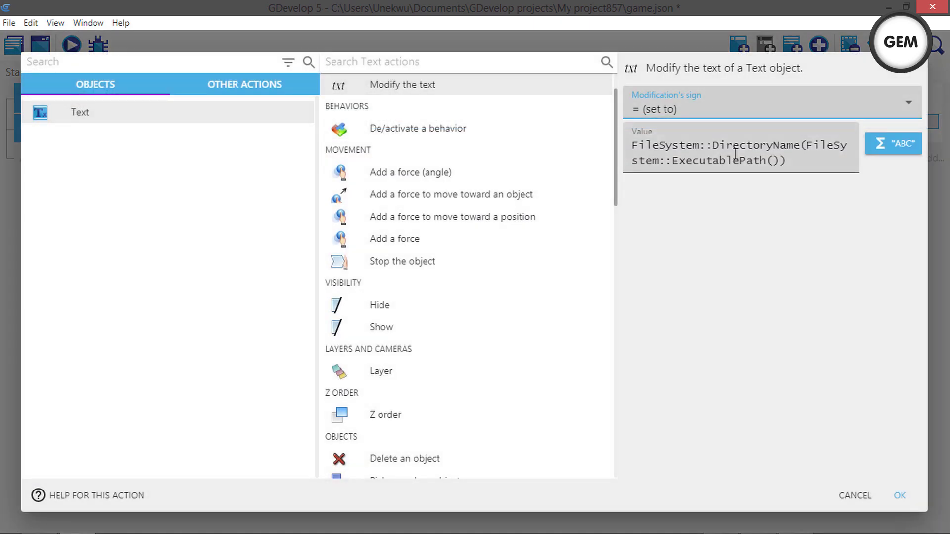
{"action": "key", "text": "ctrl+a"}
{"action": "type", "text": "file"}
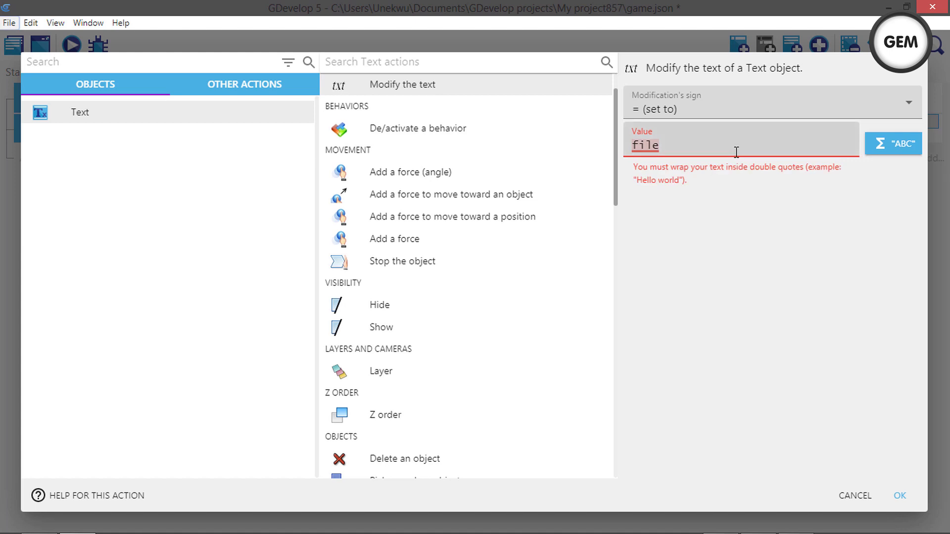
{"action": "type", "text": "sys"}
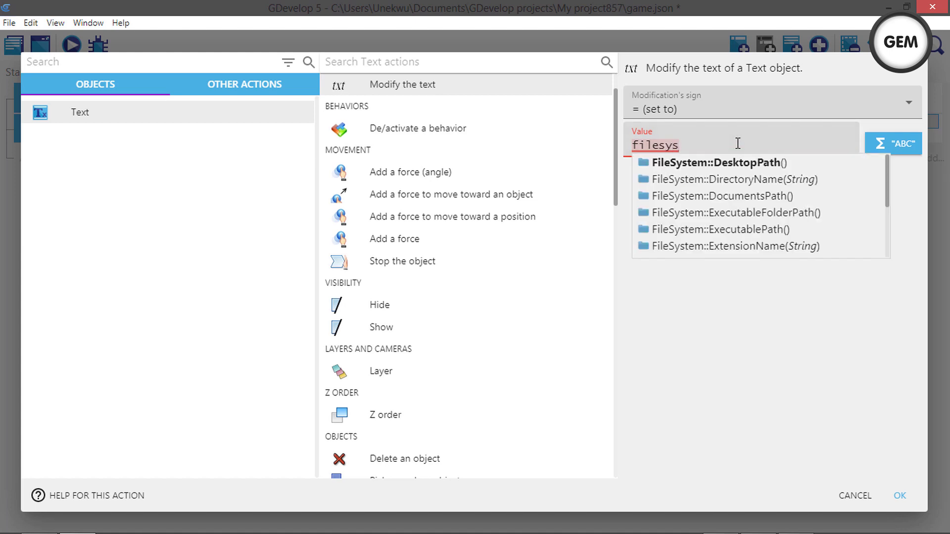
{"action": "scroll", "coordinate": [740, 232], "scroll_direction": "down", "scroll_amount": 3}
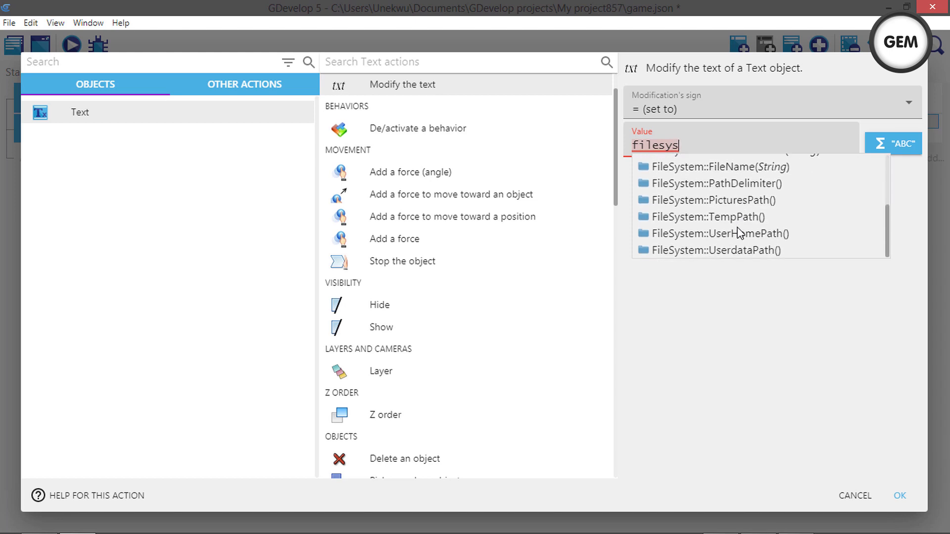
{"action": "scroll", "coordinate": [742, 236], "scroll_direction": "up", "scroll_amount": 2}
{"action": "left_click", "coordinate": [747, 238]}
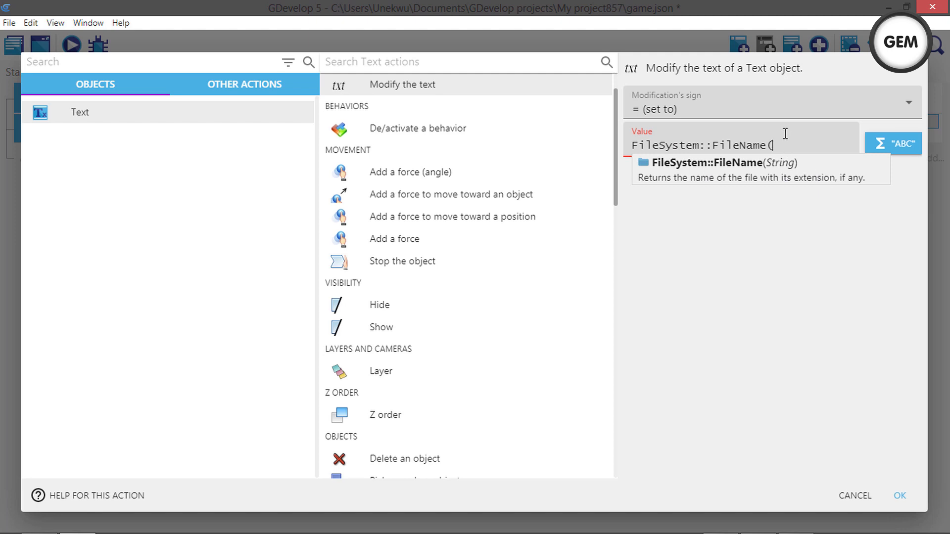
Step: Complete and confirm the value as FileSystem::FileName(FileSystem::ExecutablePath()), and preview the scene to check the displayed file name
{"action": "type", "text": "exe"}
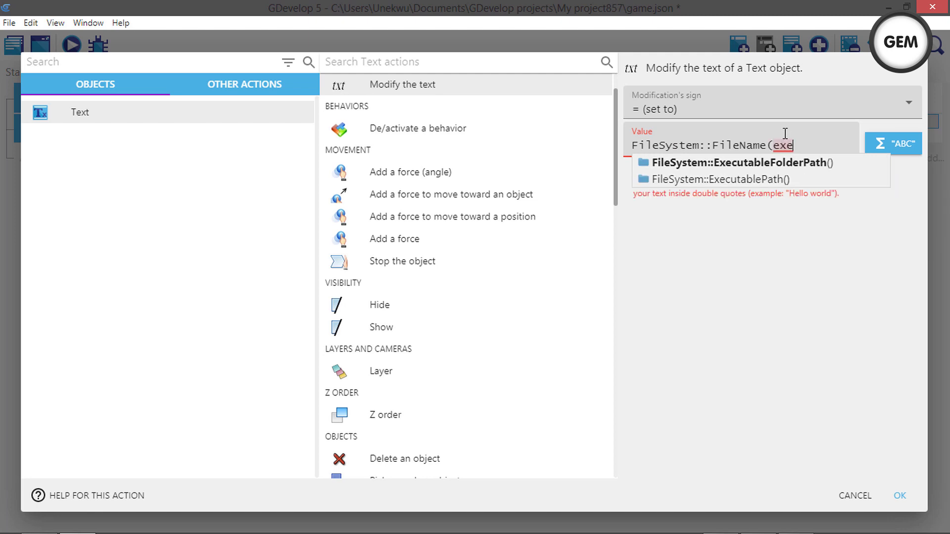
{"action": "key", "text": "Down"}
{"action": "key", "text": "Return"}
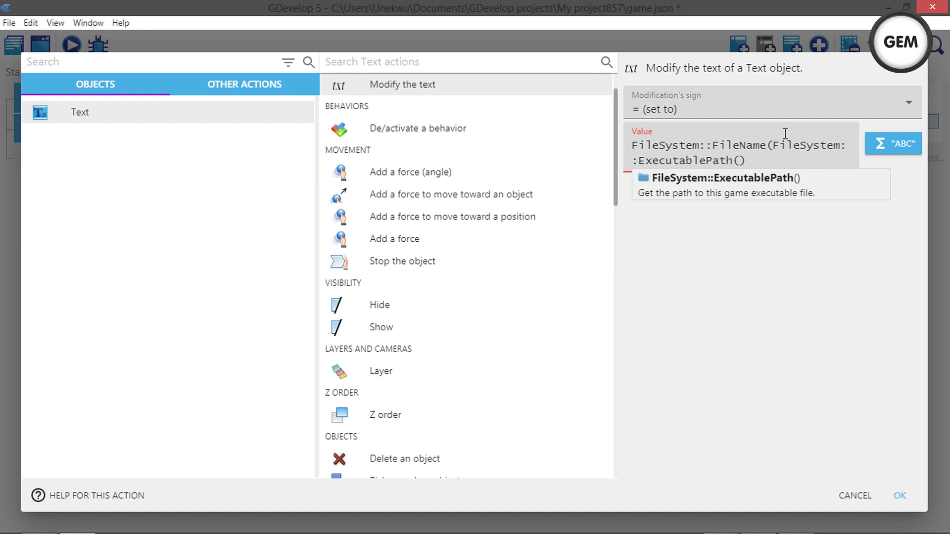
{"action": "type", "text": ")"}
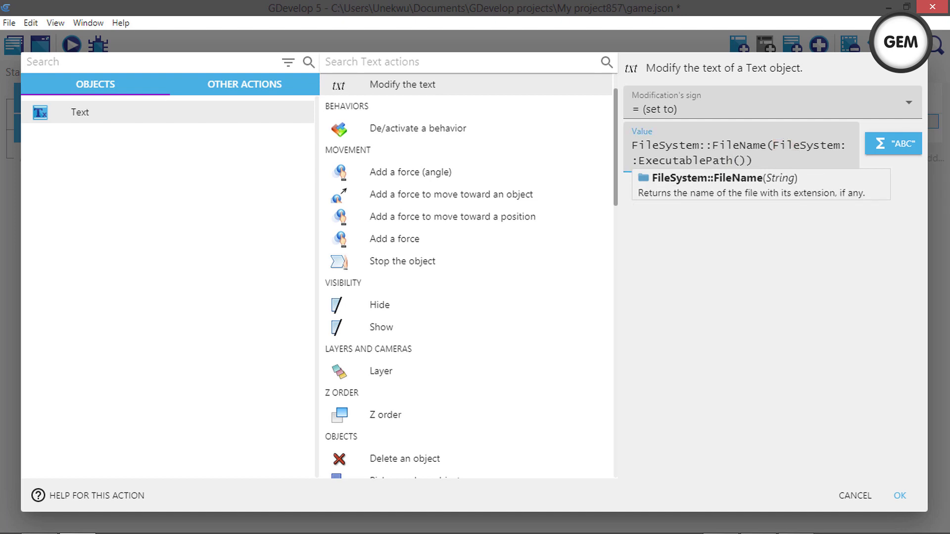
{"action": "left_click", "coordinate": [897, 498]}
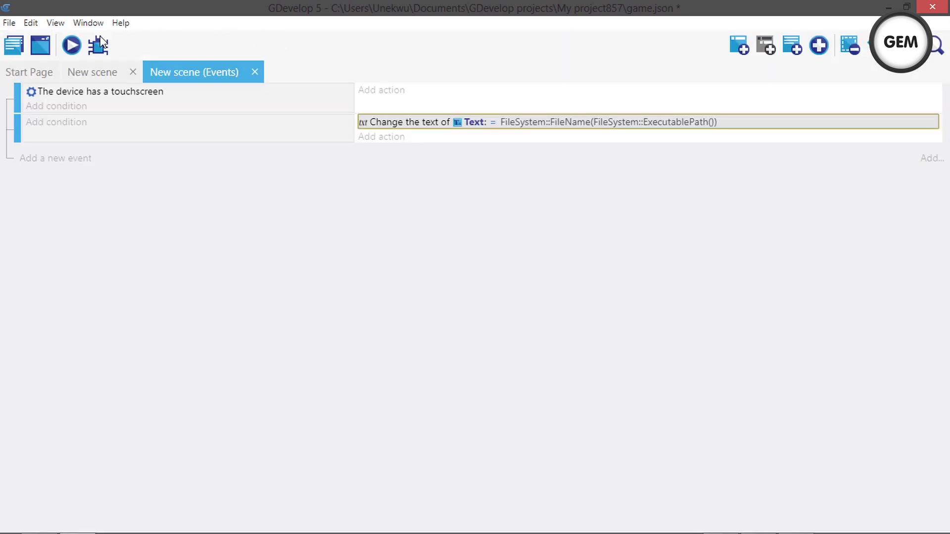
{"action": "left_click", "coordinate": [71, 45]}
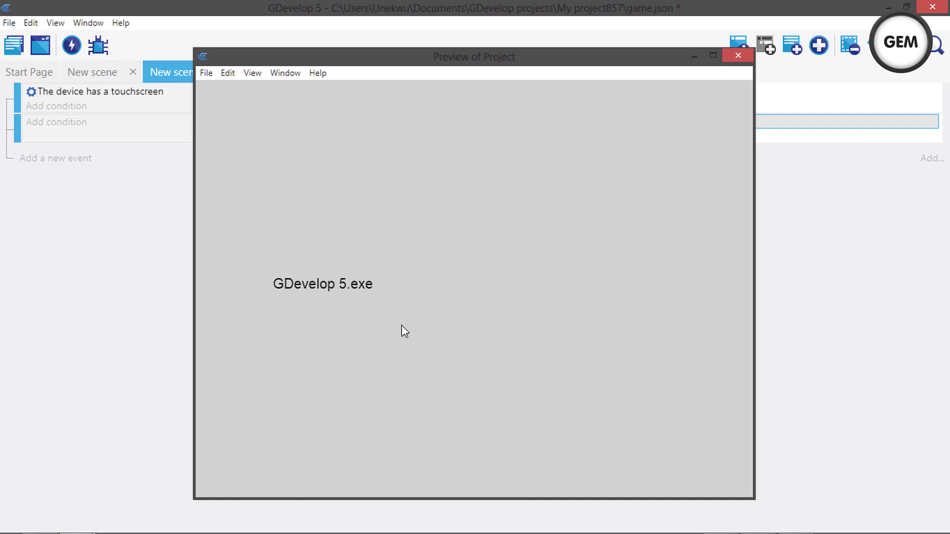
{"action": "left_click", "coordinate": [738, 56]}
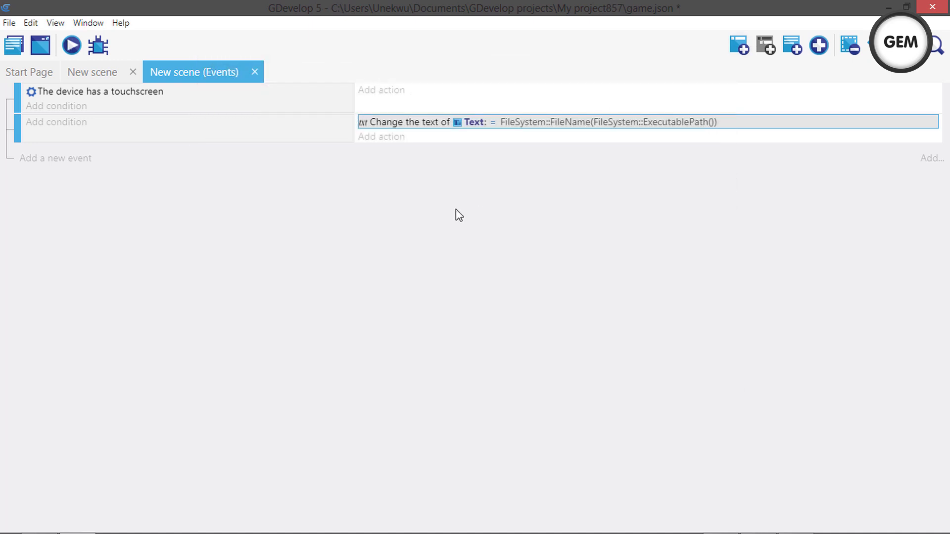
Step: Reopen the text action and replace its value with the start of a FileSystem::ExtensionName( expression
{"action": "left_click", "coordinate": [423, 126]}
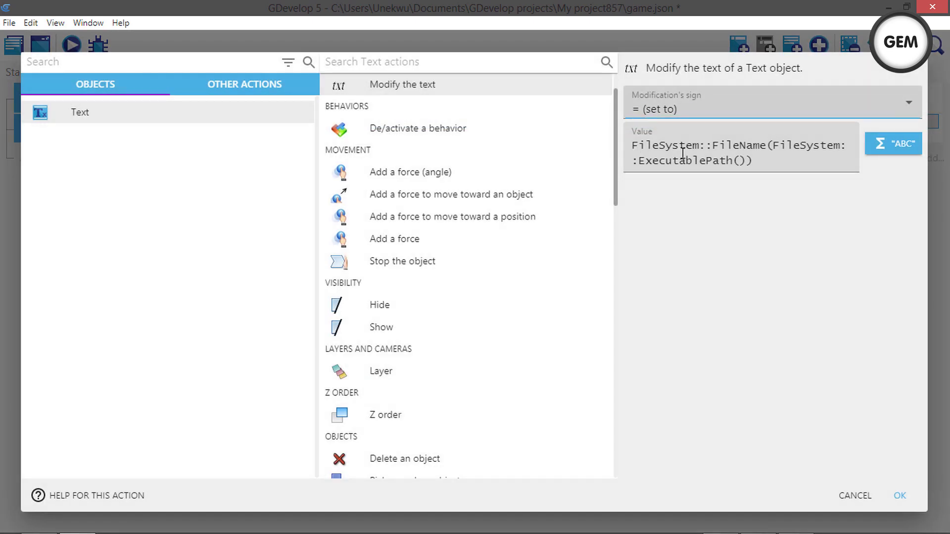
{"action": "double_click", "coordinate": [683, 154]}
{"action": "left_click", "coordinate": [683, 155]}
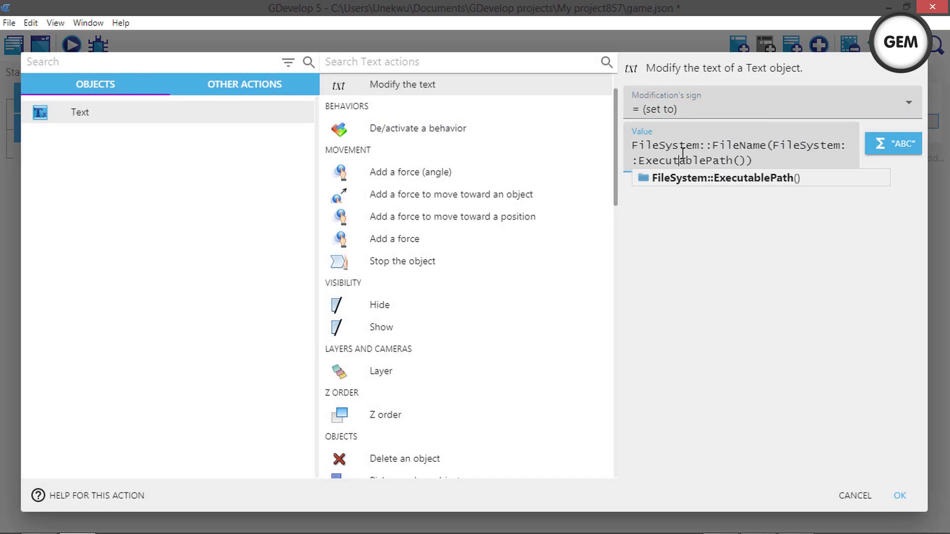
{"action": "triple_click", "coordinate": [683, 154]}
{"action": "key", "text": "BackSpace"}
{"action": "type", "text": "file"}
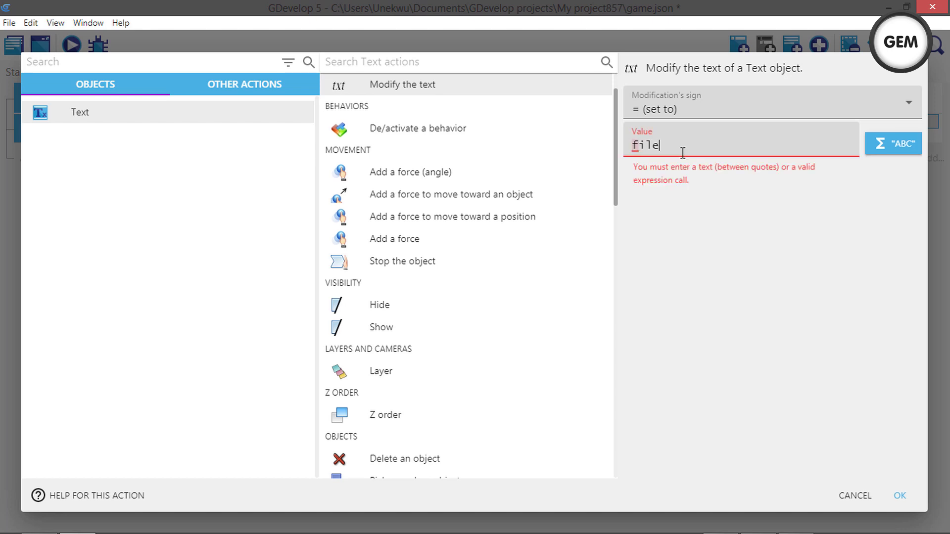
{"action": "key", "text": "Down"}
{"action": "key", "text": "Up"}
{"action": "key", "text": "Up"}
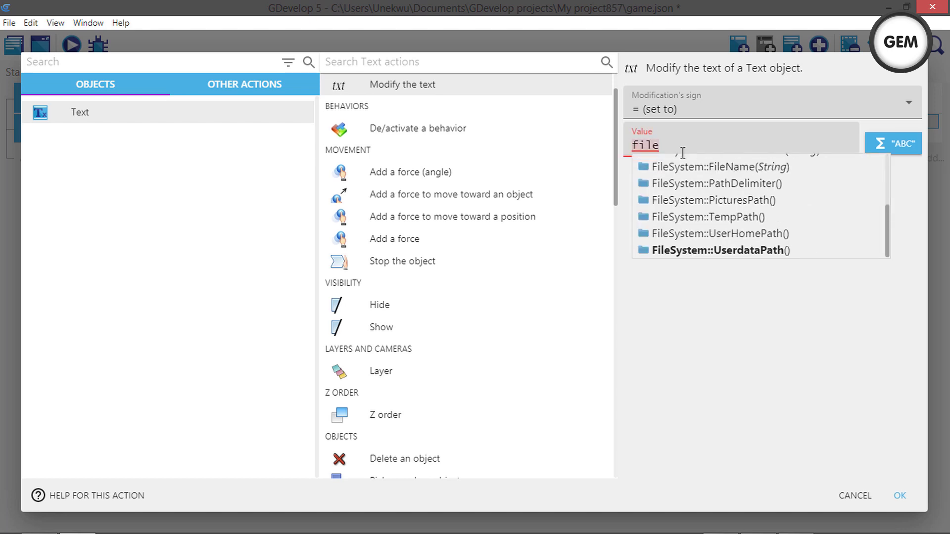
{"action": "key", "text": "Up"}
{"action": "key", "text": "Up"}
{"action": "key", "text": "Up"}
{"action": "key", "text": "Up"}
{"action": "key", "text": "Up"}
{"action": "key", "text": "Up"}
{"action": "key", "text": "Up"}
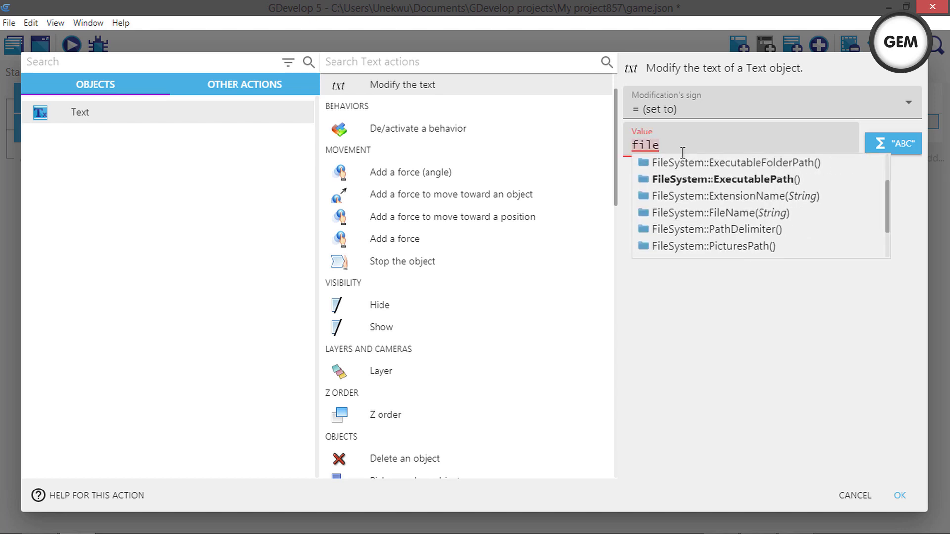
{"action": "key", "text": "Up"}
{"action": "key", "text": "Down"}
{"action": "key", "text": "Down"}
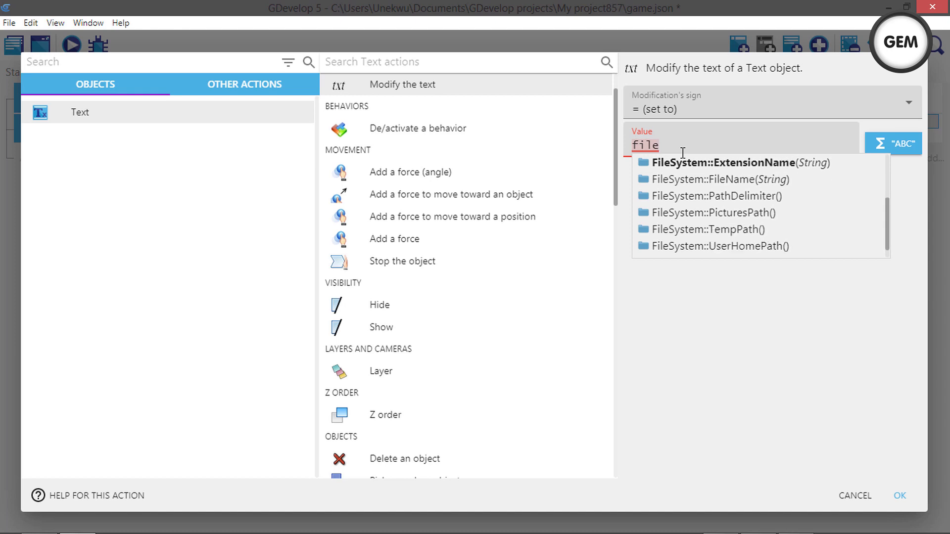
{"action": "key", "text": "Return"}
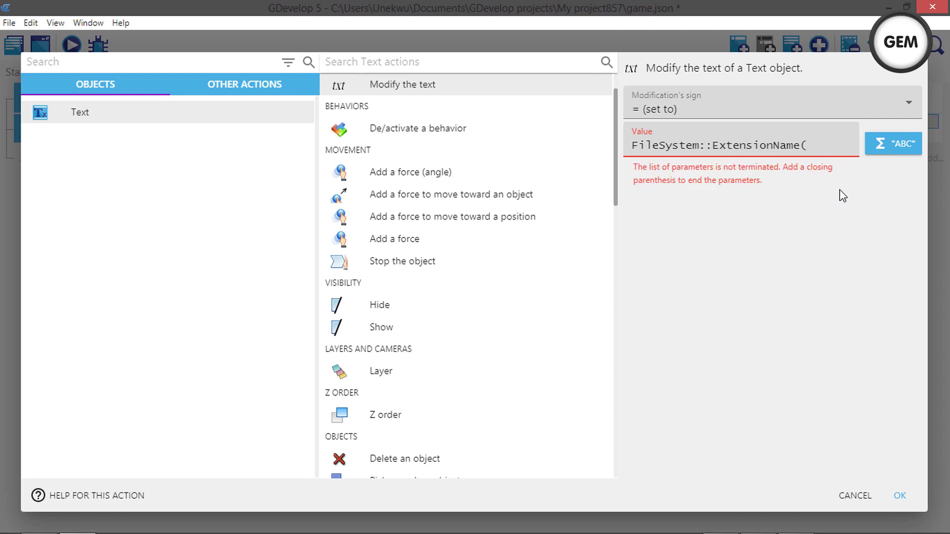
Step: Switch to the Desktop folder in File Explorer, view the ladders image and close it, and select Screenshot_(497) to examine its file type
{"action": "left_click", "coordinate": [37, 524]}
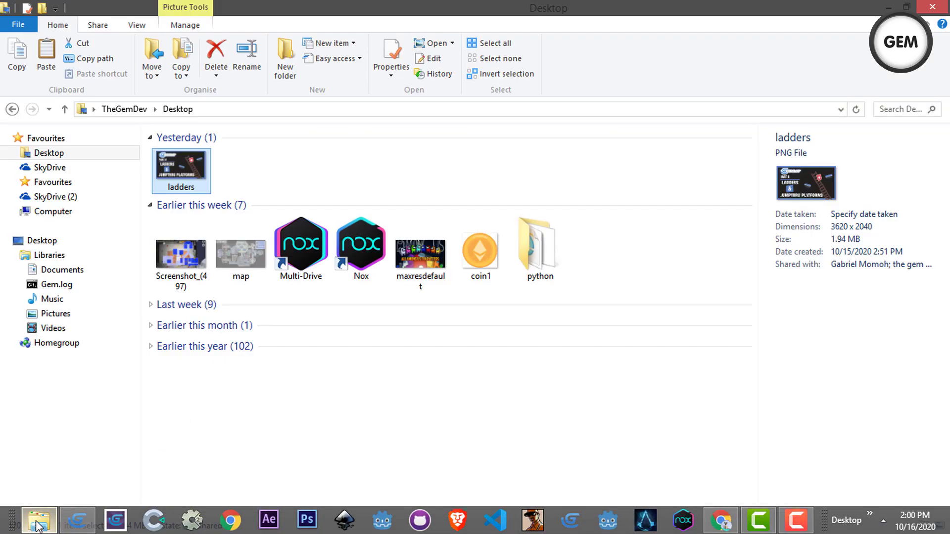
{"action": "double_click", "coordinate": [175, 165]}
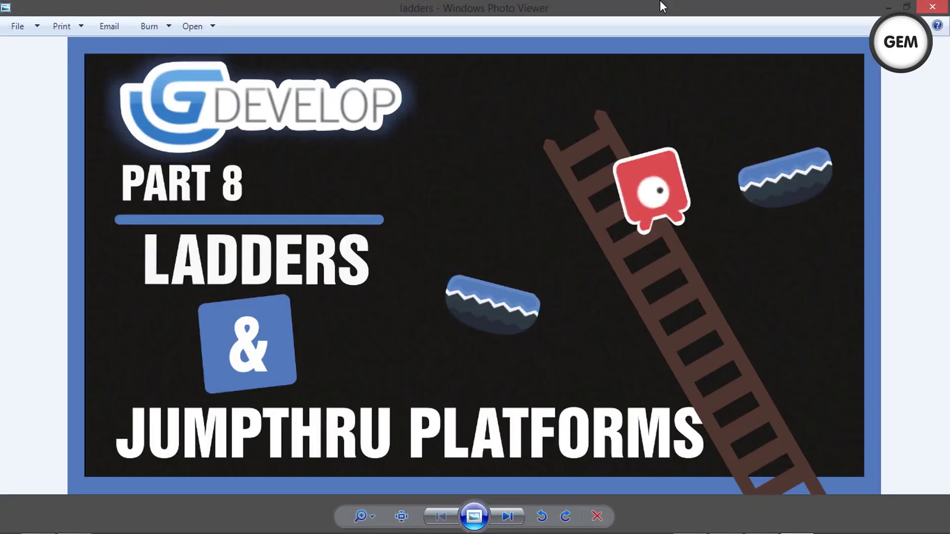
{"action": "left_click_drag", "start_coordinate": [660, 1], "coordinate": [615, 103]}
{"action": "left_click", "coordinate": [836, 92]}
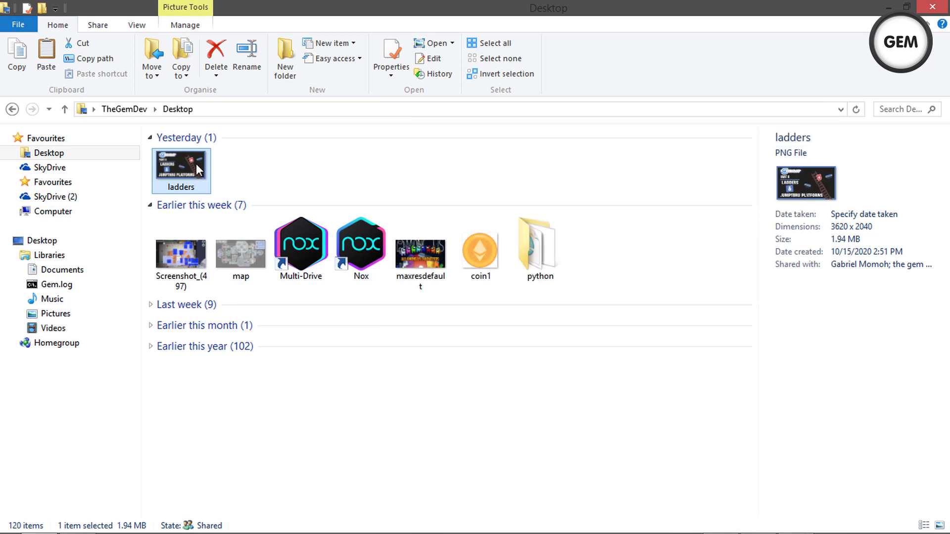
{"action": "left_click", "coordinate": [189, 252]}
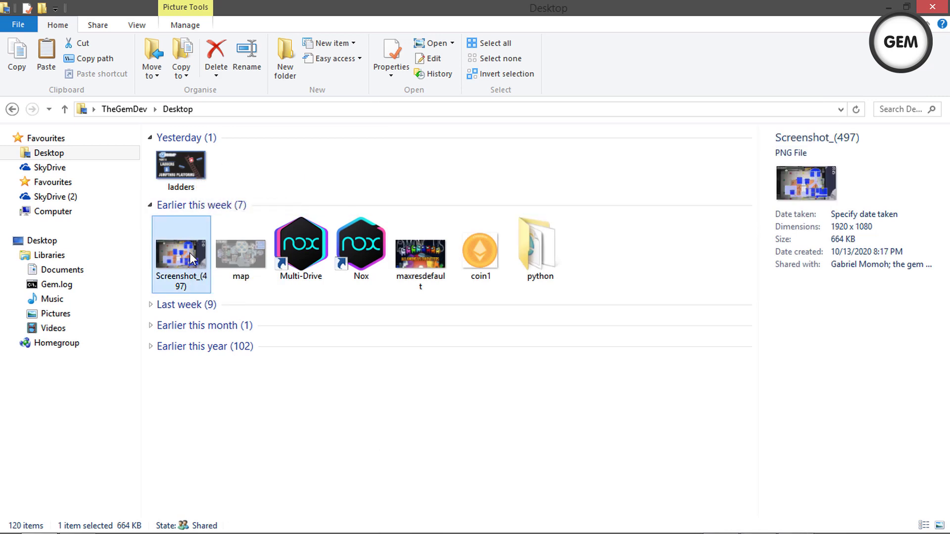
Step: View the map image from the Desktop folder and close it
{"action": "double_click", "coordinate": [227, 253]}
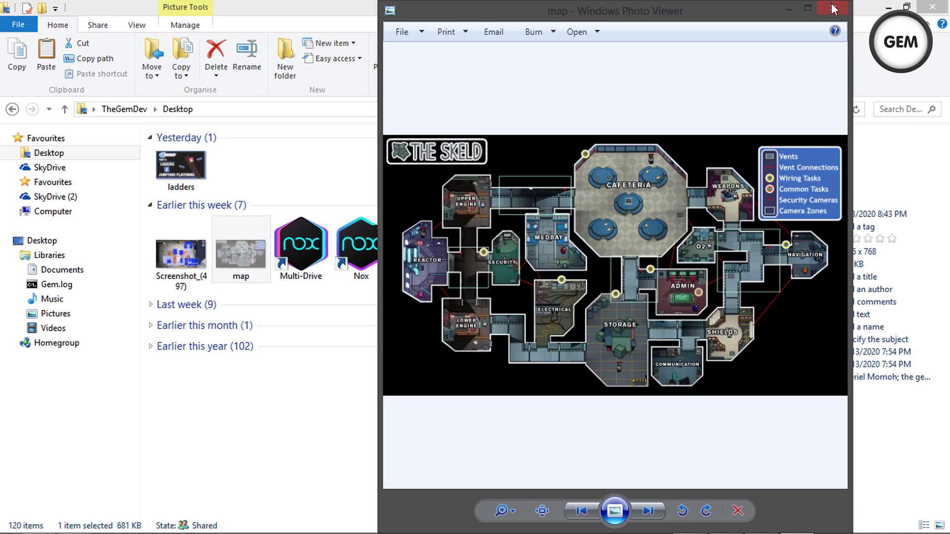
{"action": "left_click", "coordinate": [833, 8]}
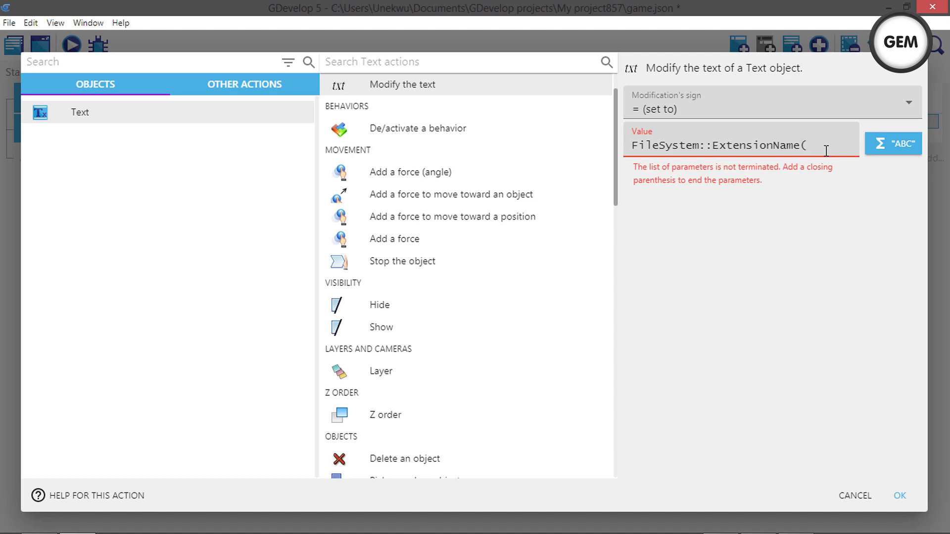
Step: Switch back to GDevelop, complete the text value as FileSystem::ExtensionName(FileSystem::ExecutablePath()), confirm it, and preview the scene to check the displayed extension
{"action": "type", "text": "exe"}
{"action": "key", "text": "Down"}
{"action": "key", "text": "Return"}
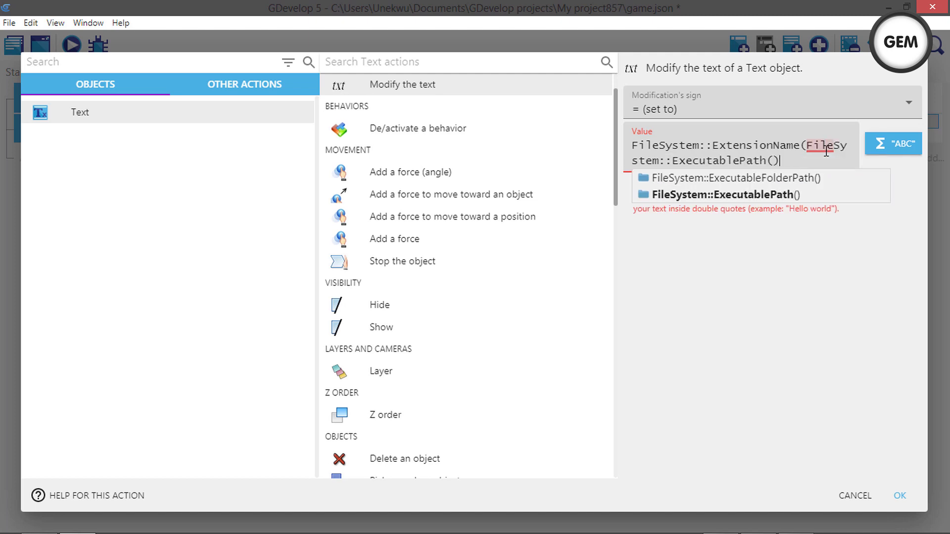
{"action": "type", "text": ")"}
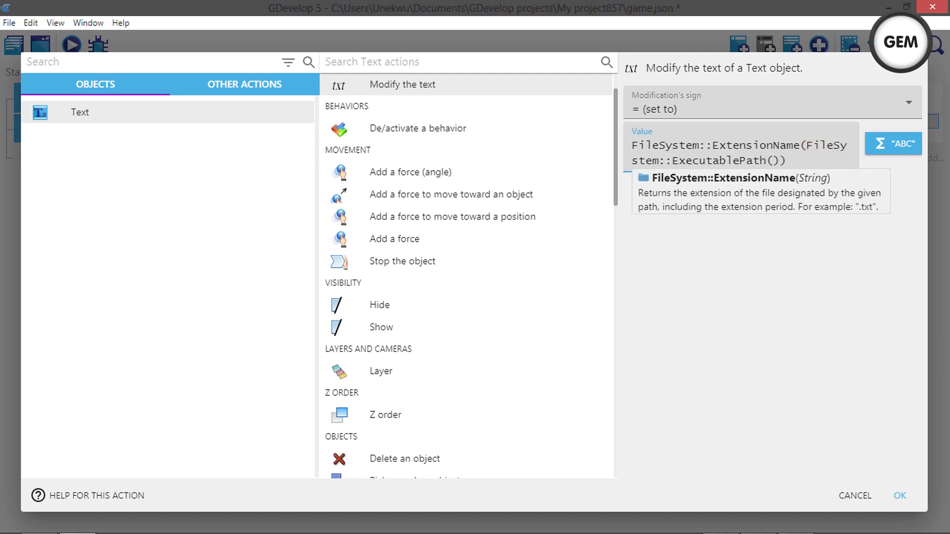
{"action": "left_click", "coordinate": [900, 495]}
{"action": "left_click", "coordinate": [71, 46]}
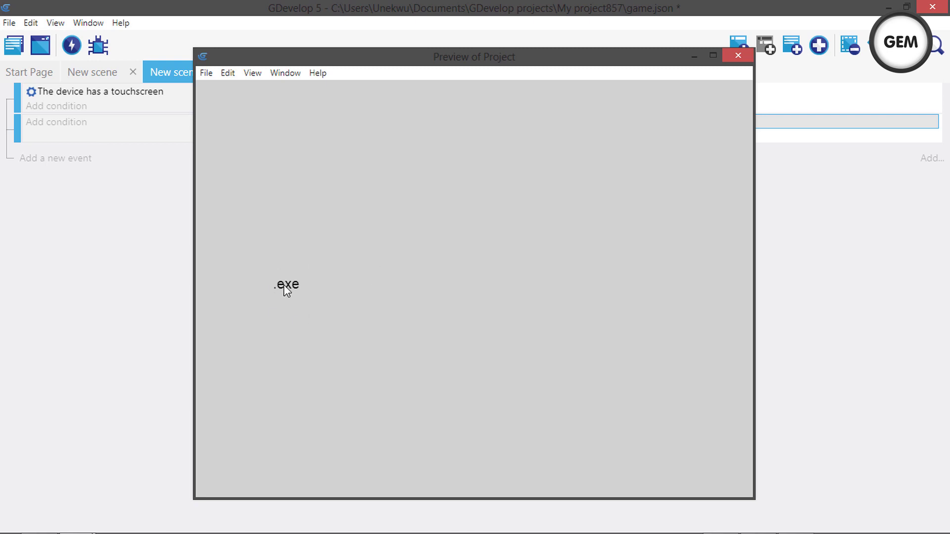
{"action": "left_click", "coordinate": [738, 55]}
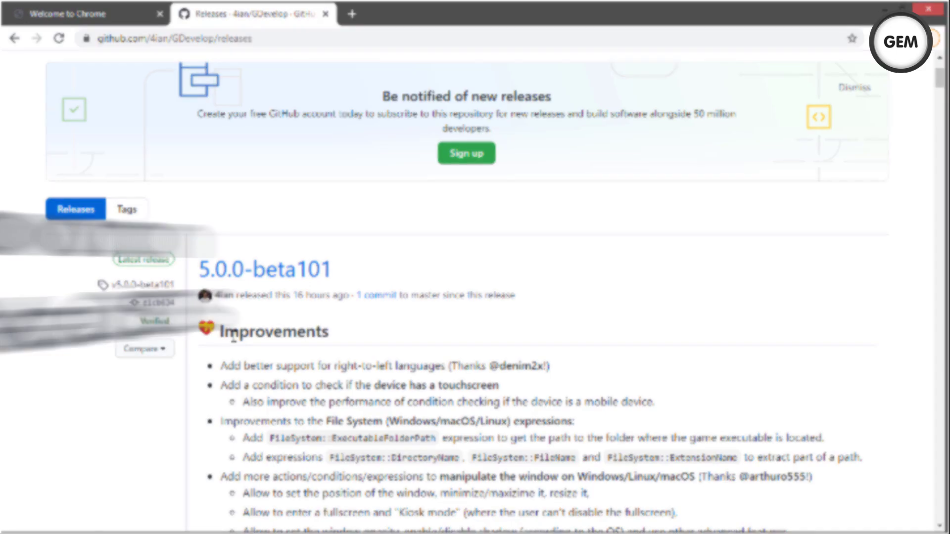
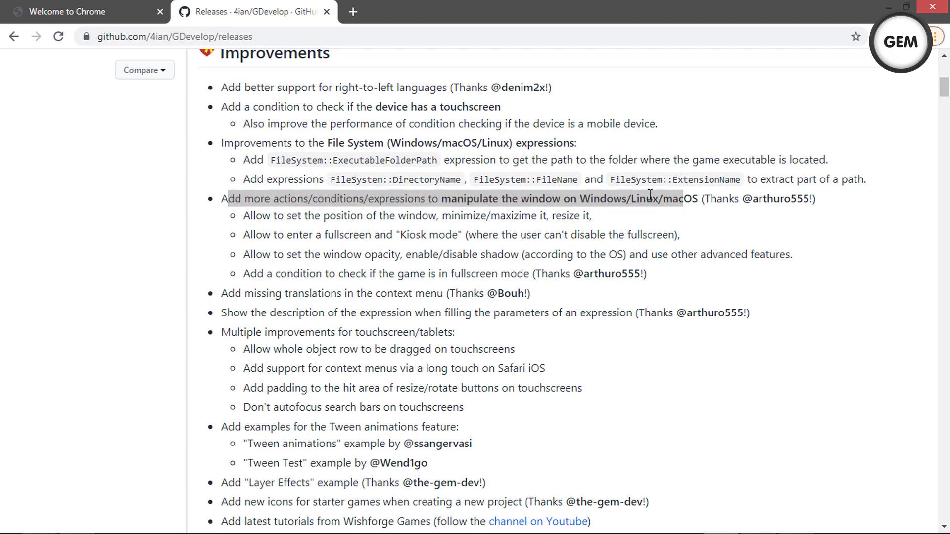
Step: Read the release notes in the browser about window position, fullscreen and Kiosk mode, opacity and shadow features
{"action": "left_click_drag", "start_coordinate": [245, 216], "coordinate": [575, 218]}
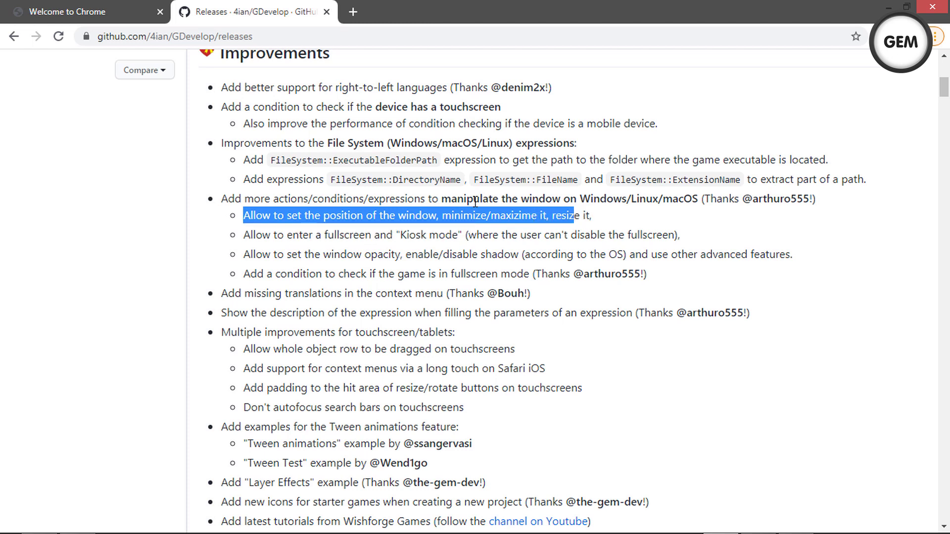
{"action": "left_click_drag", "start_coordinate": [287, 236], "coordinate": [366, 236]}
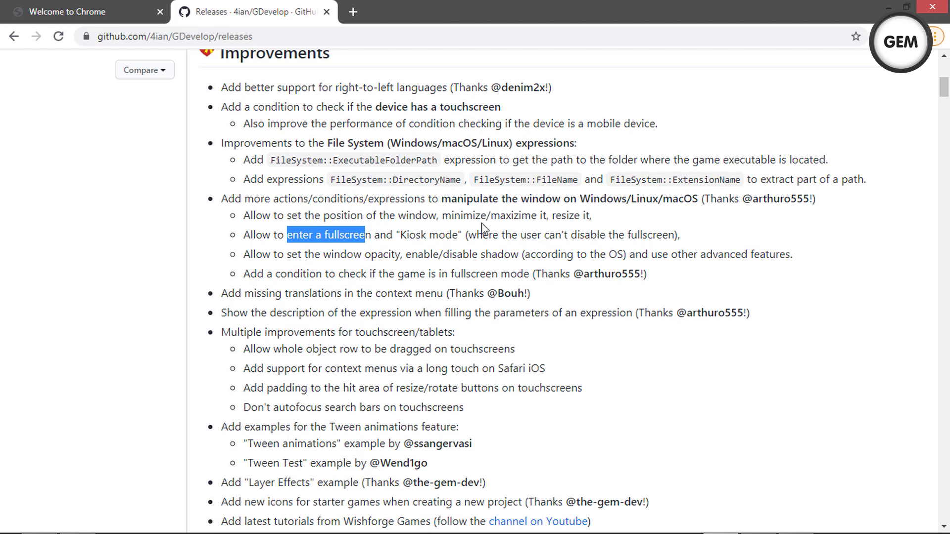
{"action": "left_click_drag", "start_coordinate": [246, 254], "coordinate": [781, 256]}
{"action": "left_click", "coordinate": [745, 256]}
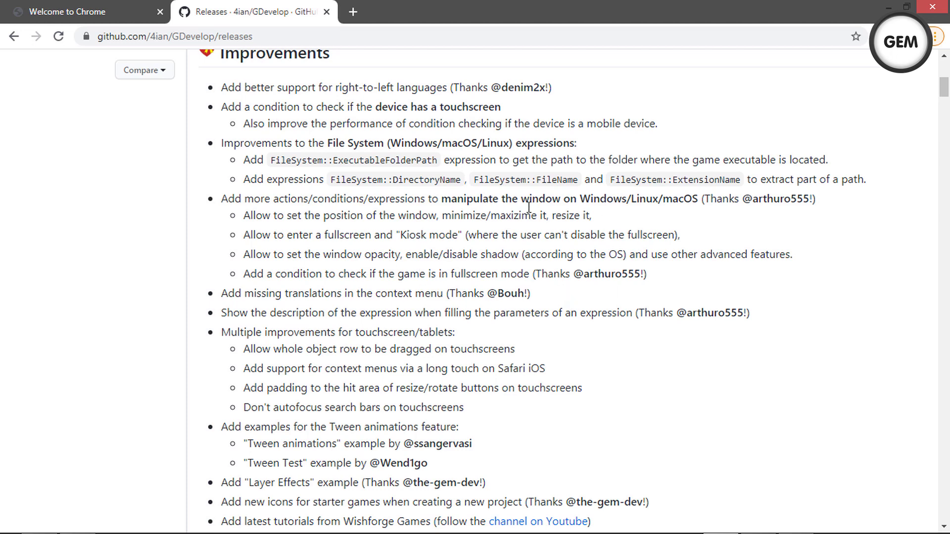
Step: Switch back to GDevelop and add an empty event to the New scene events sheet
{"action": "left_click", "coordinate": [124, 514]}
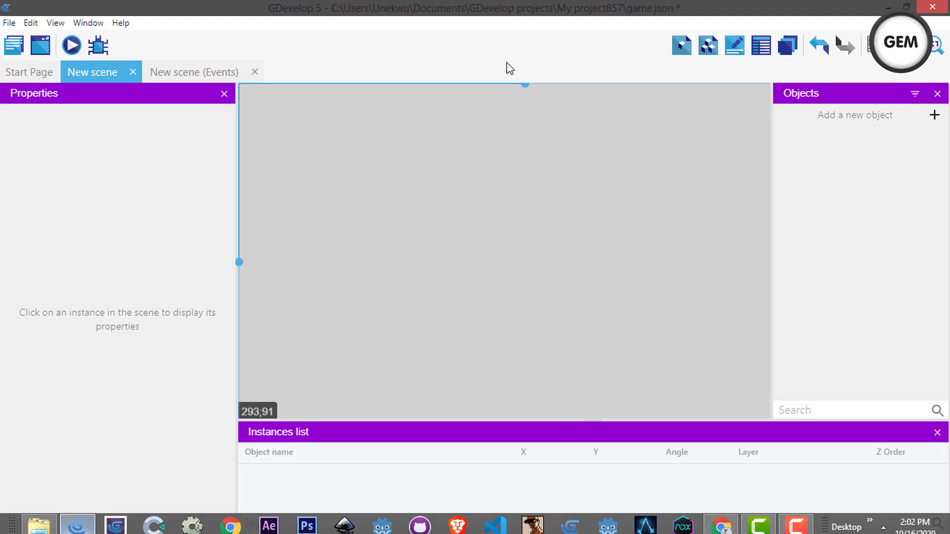
{"action": "left_click", "coordinate": [183, 71]}
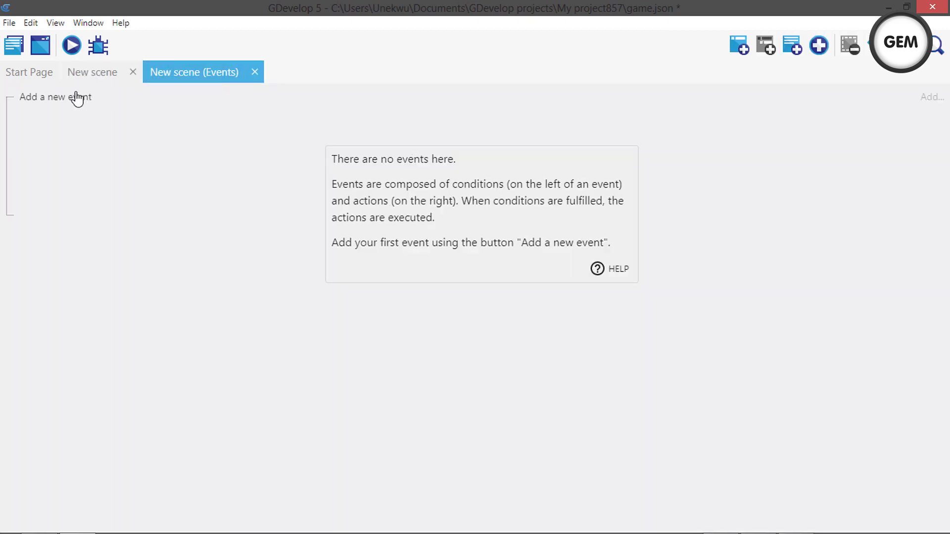
{"action": "left_click", "coordinate": [35, 96]}
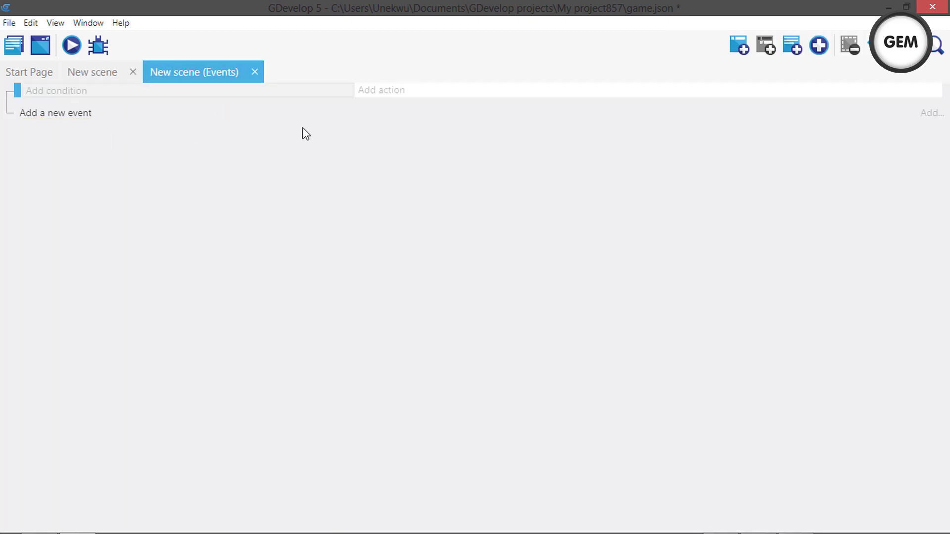
Step: Start a new action for the event and browse the Windows, Linux, macOS actions under Advanced window management
{"action": "left_click", "coordinate": [401, 96]}
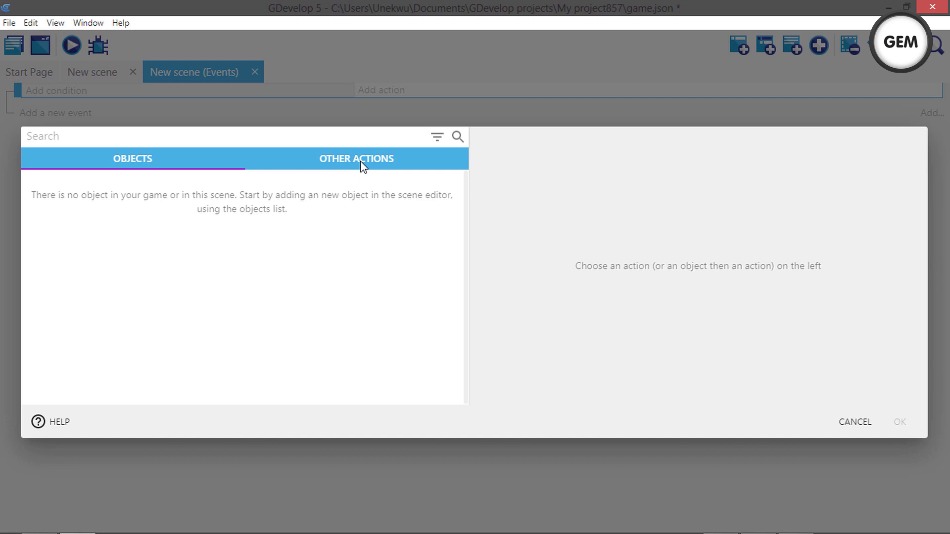
{"action": "left_click", "coordinate": [360, 161]}
{"action": "scroll", "coordinate": [178, 287], "scroll_direction": "down", "scroll_amount": 1}
{"action": "scroll", "coordinate": [178, 291], "scroll_direction": "down", "scroll_amount": 5}
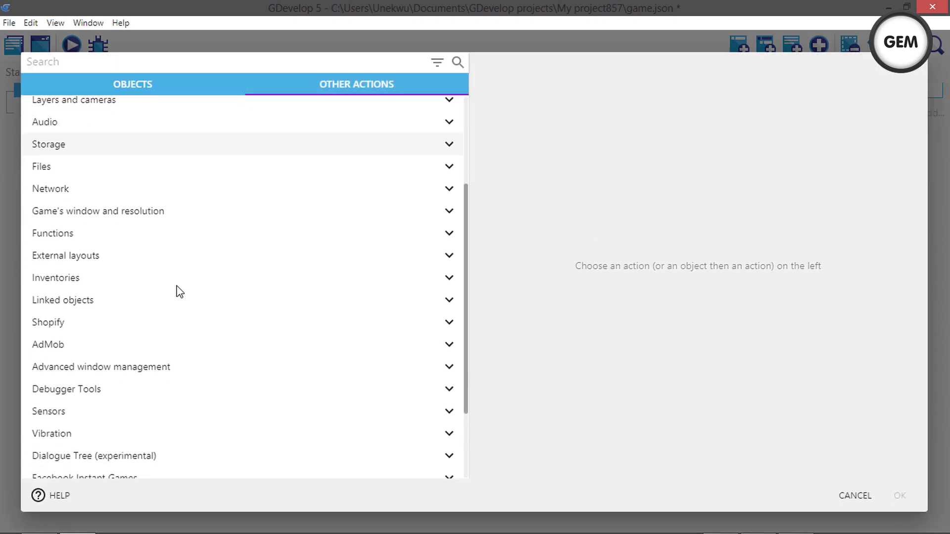
{"action": "left_click", "coordinate": [68, 262]}
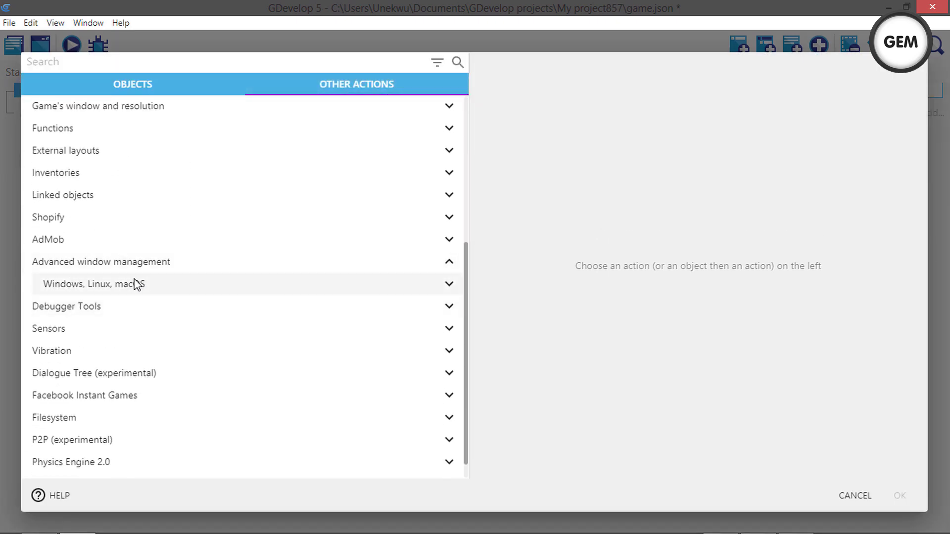
{"action": "left_click", "coordinate": [93, 292]}
{"action": "scroll", "coordinate": [233, 287], "scroll_direction": "down", "scroll_amount": 5}
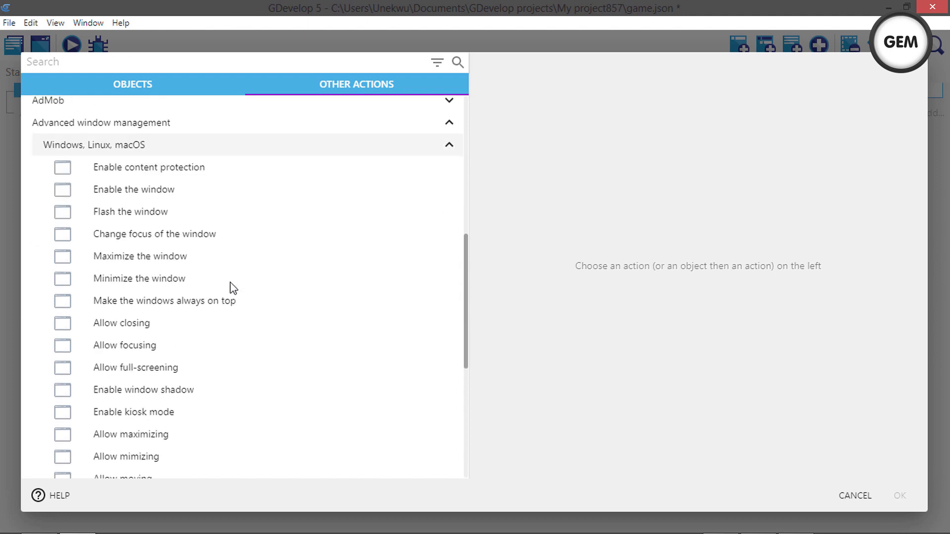
{"action": "scroll", "coordinate": [242, 210], "scroll_direction": "down", "scroll_amount": 1}
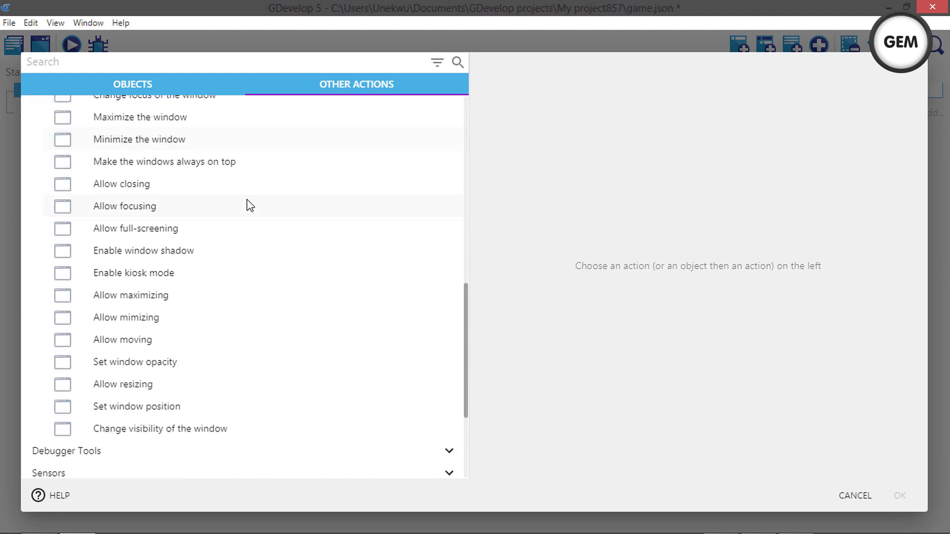
{"action": "scroll", "coordinate": [248, 203], "scroll_direction": "up", "scroll_amount": 5}
Step: Select the Enable content protection action and try its Yes and No options
{"action": "key", "text": "Return"}
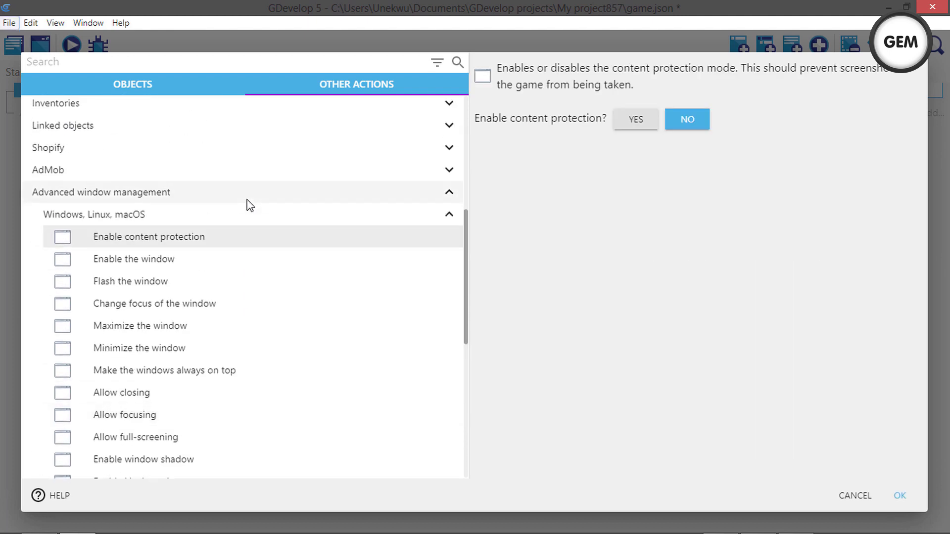
{"action": "scroll", "coordinate": [195, 297], "scroll_direction": "down", "scroll_amount": 6}
{"action": "scroll", "coordinate": [197, 292], "scroll_direction": "down", "scroll_amount": 1}
{"action": "scroll", "coordinate": [197, 287], "scroll_direction": "up", "scroll_amount": 5}
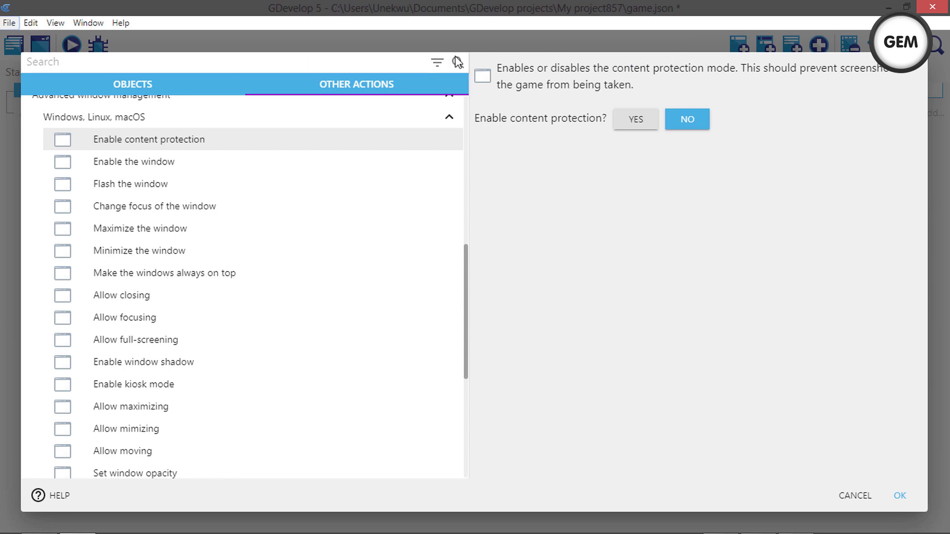
{"action": "left_click", "coordinate": [641, 122]}
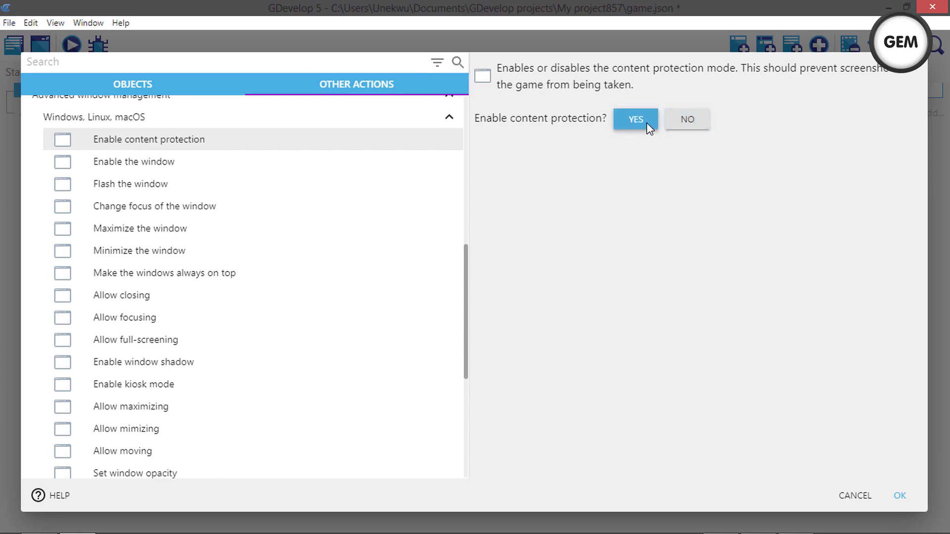
{"action": "left_click", "coordinate": [673, 123]}
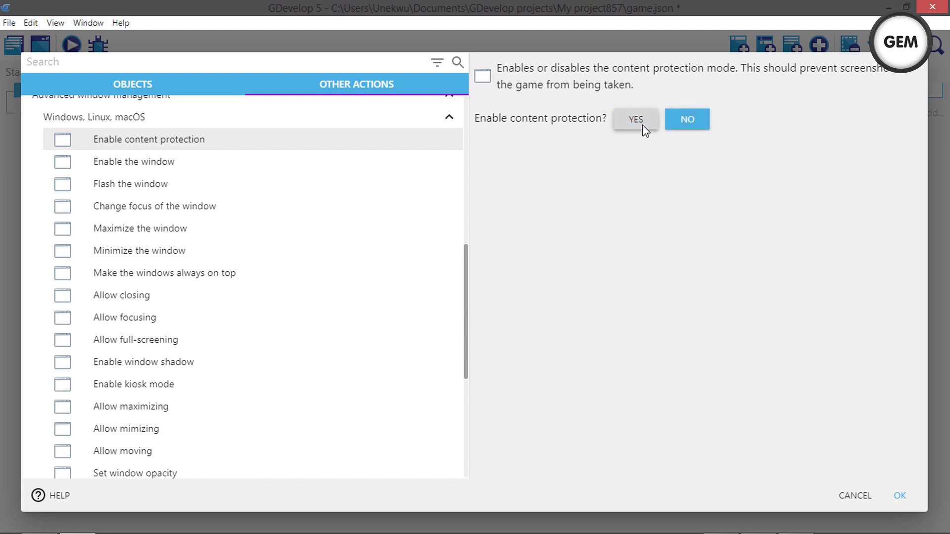
Step: Add the Enable the window action set to Yes, and preview the scene to test moving and closing its window
{"action": "left_click", "coordinate": [174, 161]}
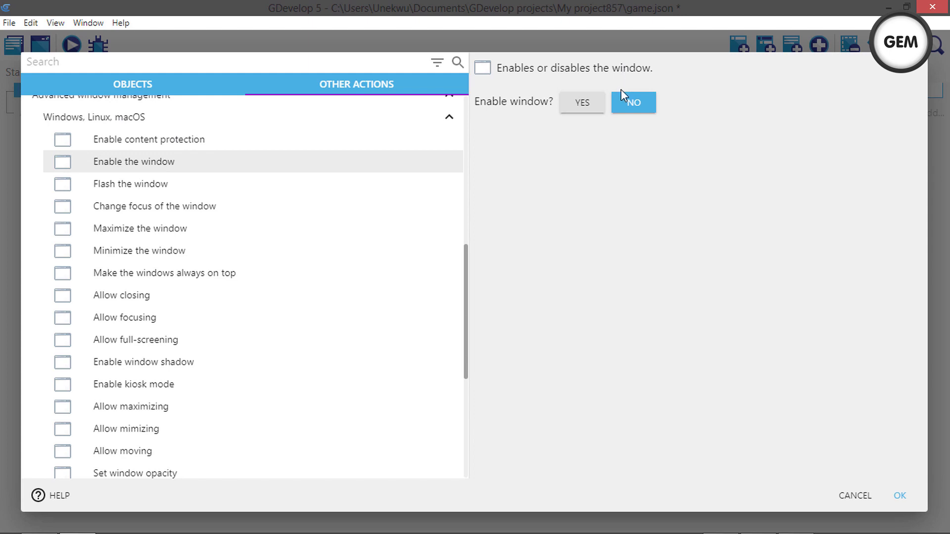
{"action": "left_click", "coordinate": [591, 102]}
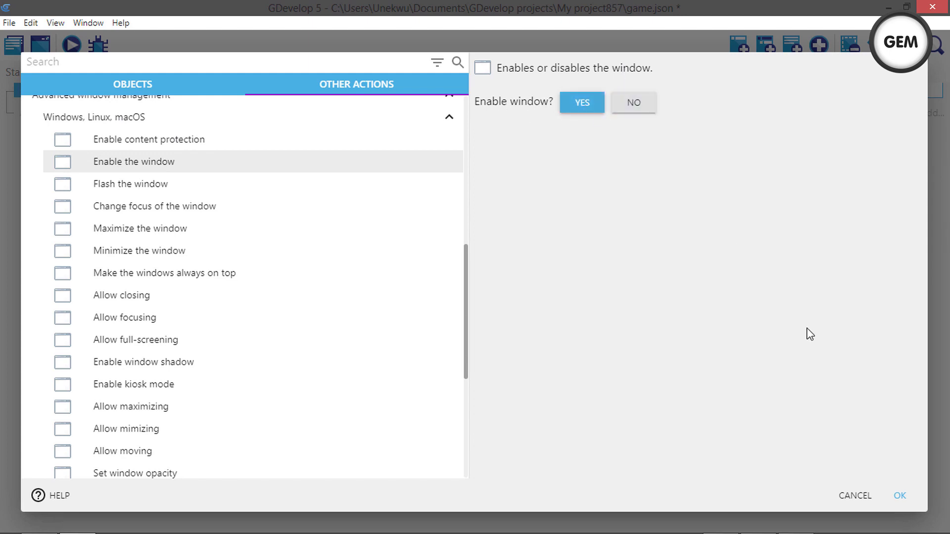
{"action": "left_click", "coordinate": [900, 495]}
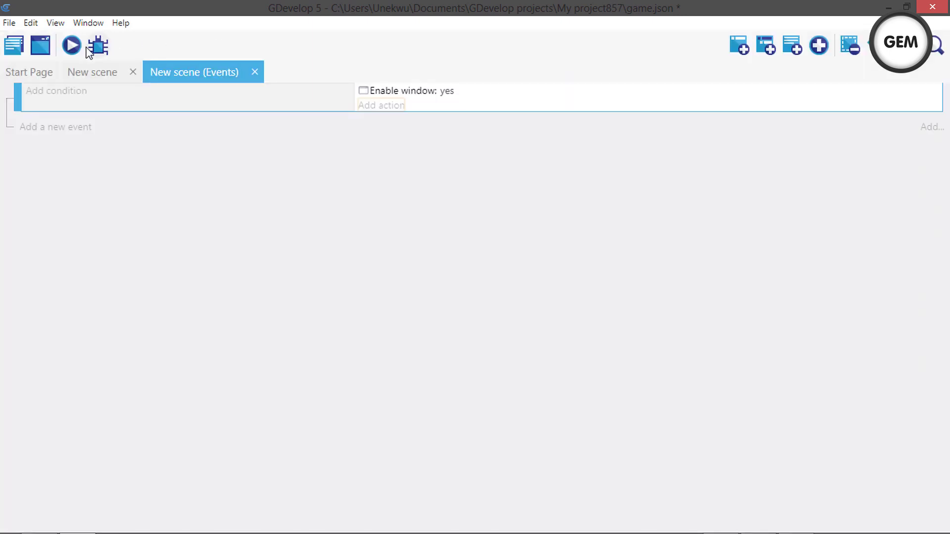
{"action": "left_click", "coordinate": [71, 47]}
{"action": "left_click_drag", "start_coordinate": [682, 247], "coordinate": [421, 110]}
{"action": "left_click", "coordinate": [652, 101]}
Step: Set the Enable window action to No and preview the scene to test whether its window can be moved
{"action": "left_click", "coordinate": [429, 90]}
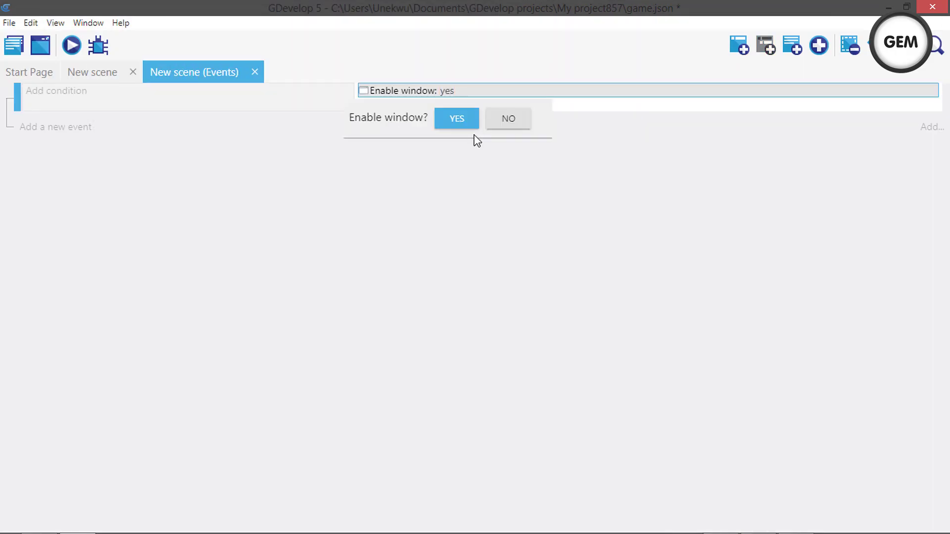
{"action": "left_click", "coordinate": [500, 118]}
{"action": "left_click", "coordinate": [74, 46]}
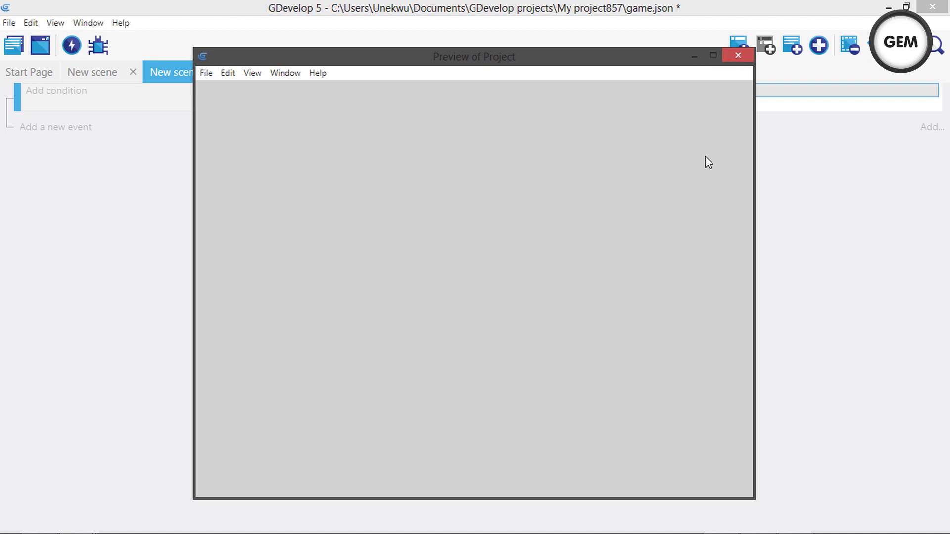
{"action": "left_click_drag", "start_coordinate": [626, 54], "coordinate": [607, 97]}
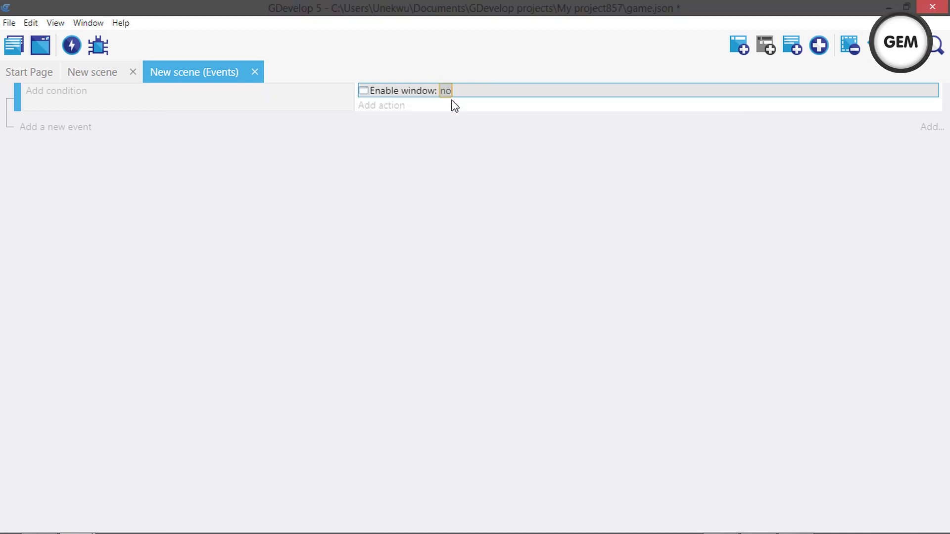
Step: Set the Enable window action back to Yes, apply it to the running preview, and test moving and closing the preview window
{"action": "left_click", "coordinate": [448, 90]}
{"action": "left_click", "coordinate": [454, 119]}
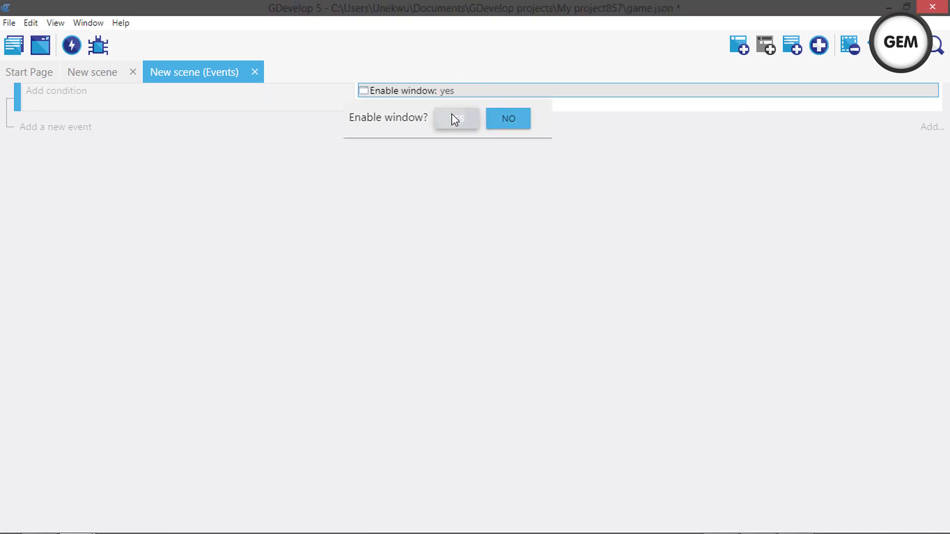
{"action": "left_click", "coordinate": [73, 47]}
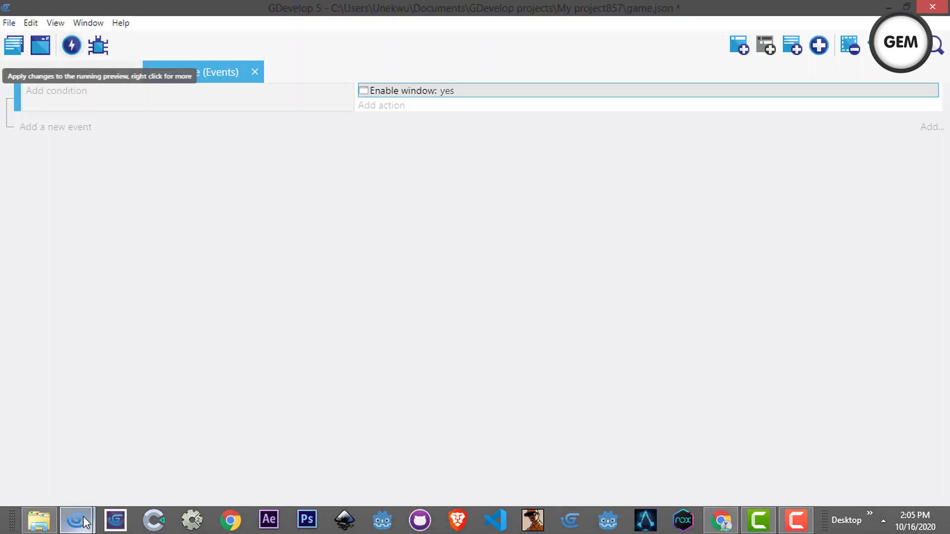
{"action": "mouse_move", "coordinate": [75, 519]}
{"action": "left_click", "coordinate": [201, 482]}
{"action": "left_click_drag", "start_coordinate": [660, 105], "coordinate": [695, 138]}
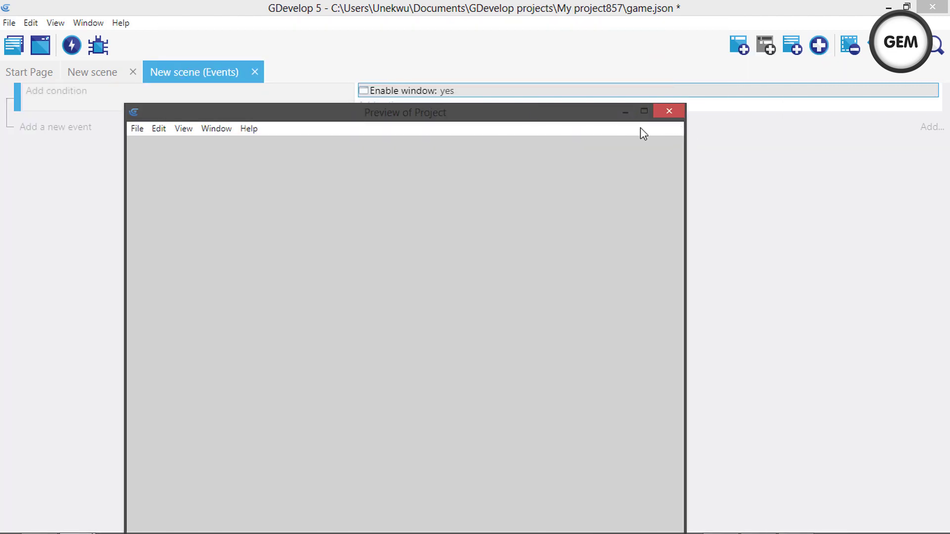
{"action": "left_click", "coordinate": [668, 112]}
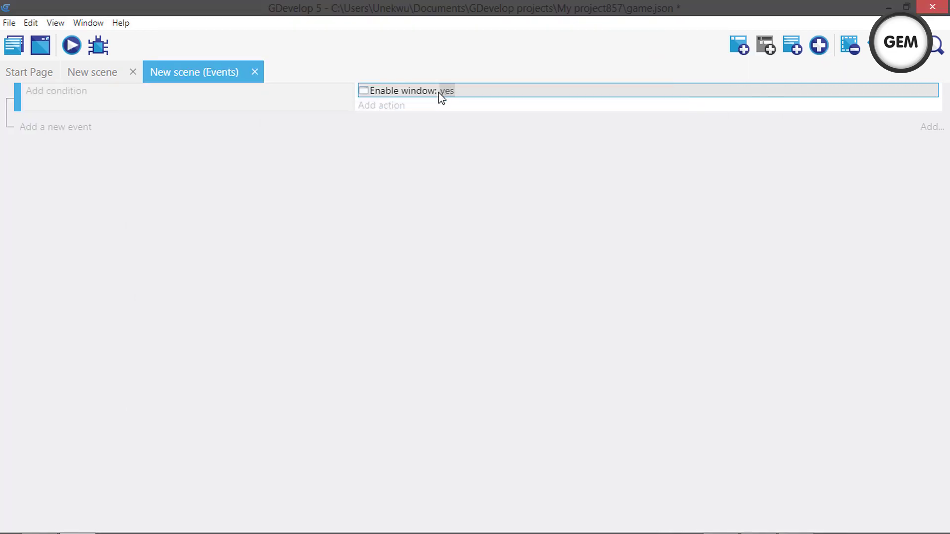
Step: Open the Enable window action for editing and review the Flash, Change focus, Maximize and Minimize the window actions
{"action": "double_click", "coordinate": [388, 98]}
{"action": "left_click", "coordinate": [153, 130]}
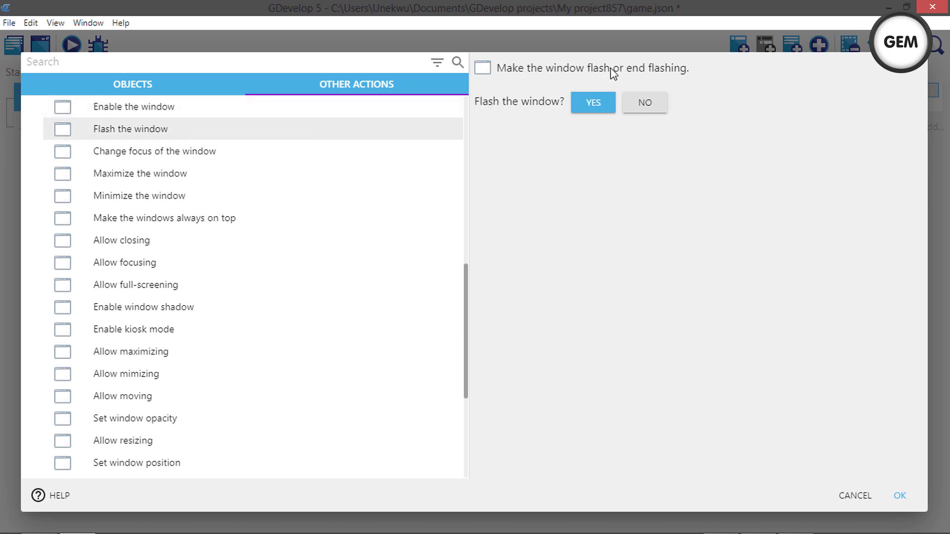
{"action": "left_click", "coordinate": [208, 147]}
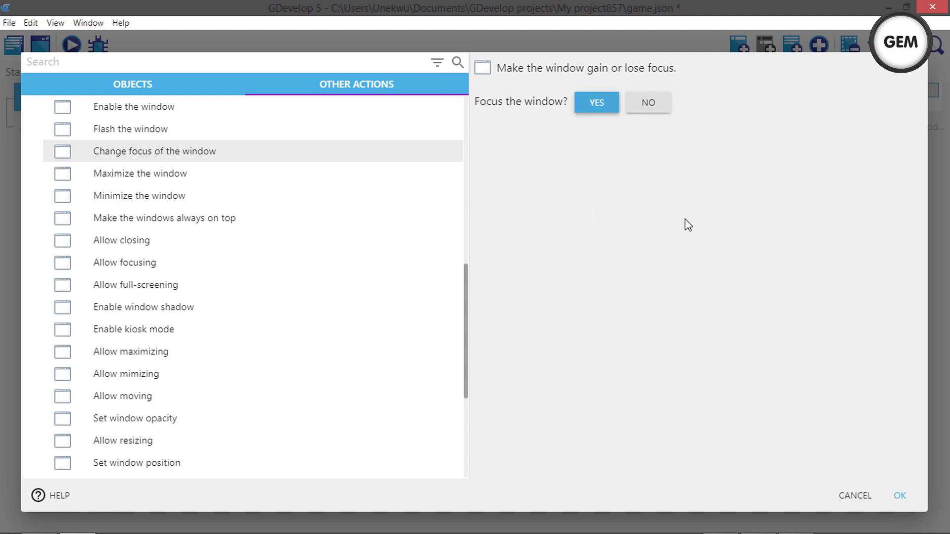
{"action": "left_click", "coordinate": [192, 181]}
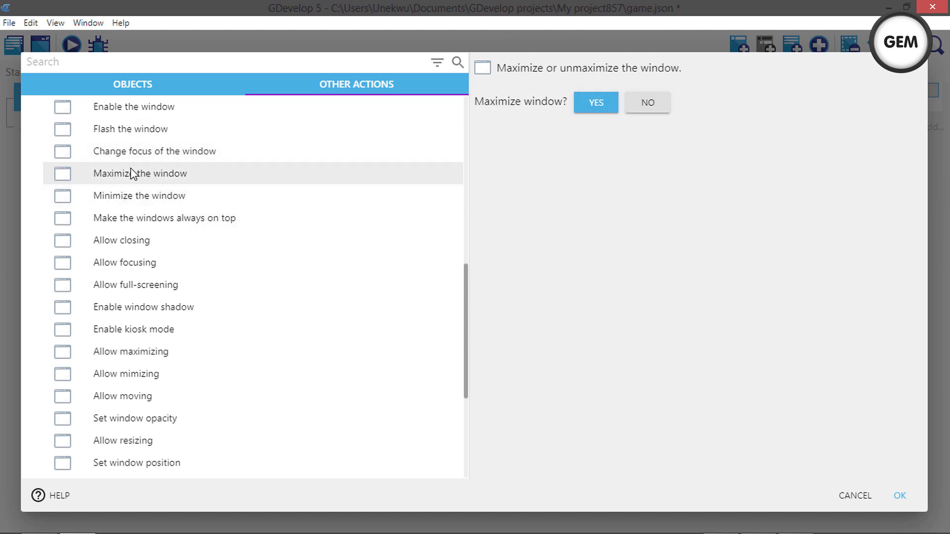
{"action": "left_click", "coordinate": [907, 6]}
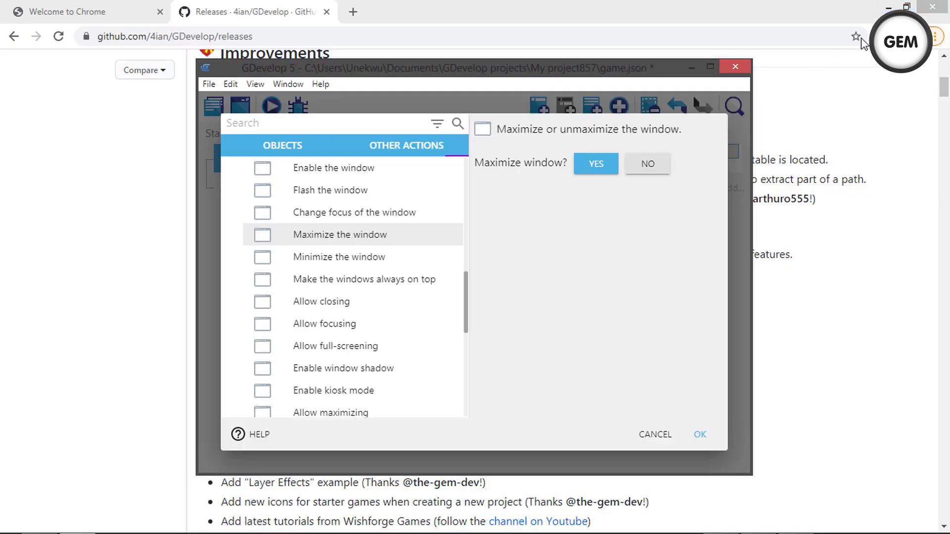
{"action": "left_click", "coordinate": [717, 67]}
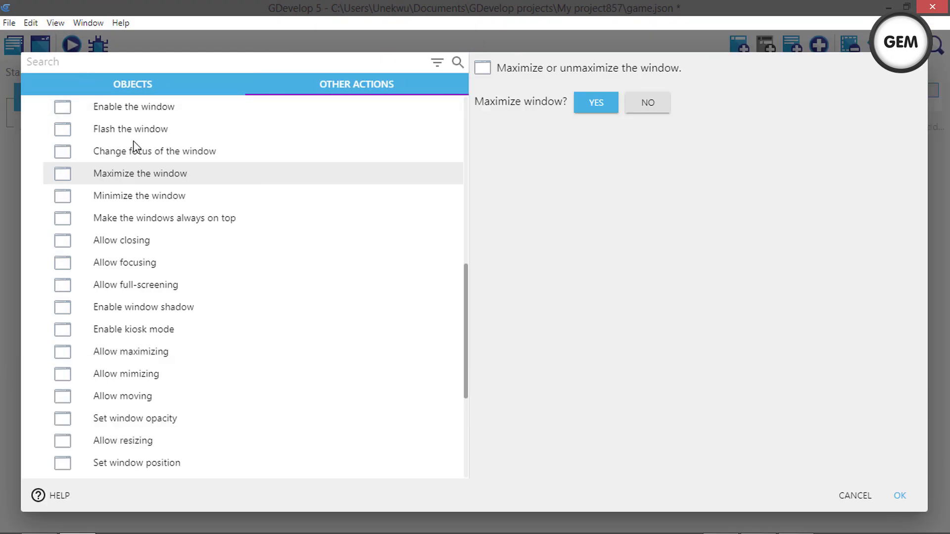
{"action": "left_click", "coordinate": [132, 196]}
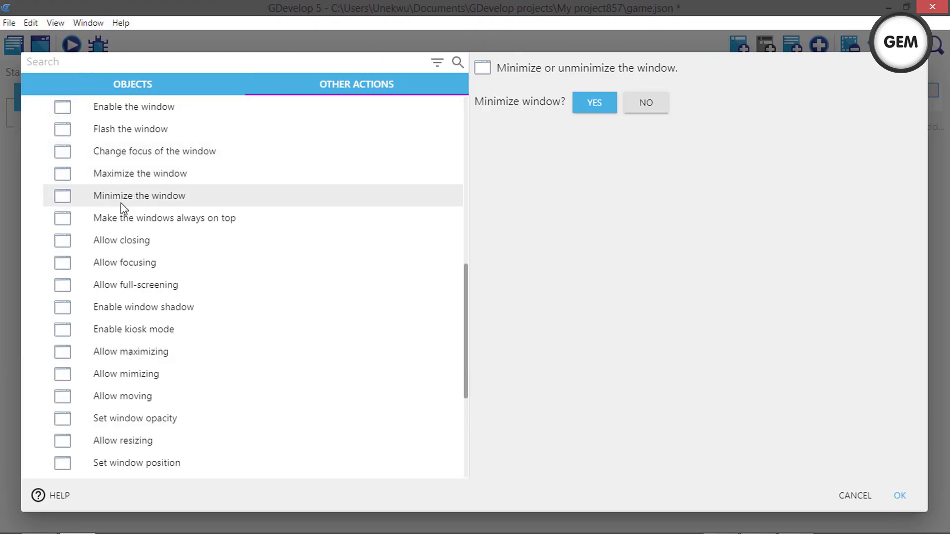
Step: Change the action to Make the windows always on top, set to Yes with level "status", and preview the scene to test moving its window
{"action": "left_click", "coordinate": [181, 222]}
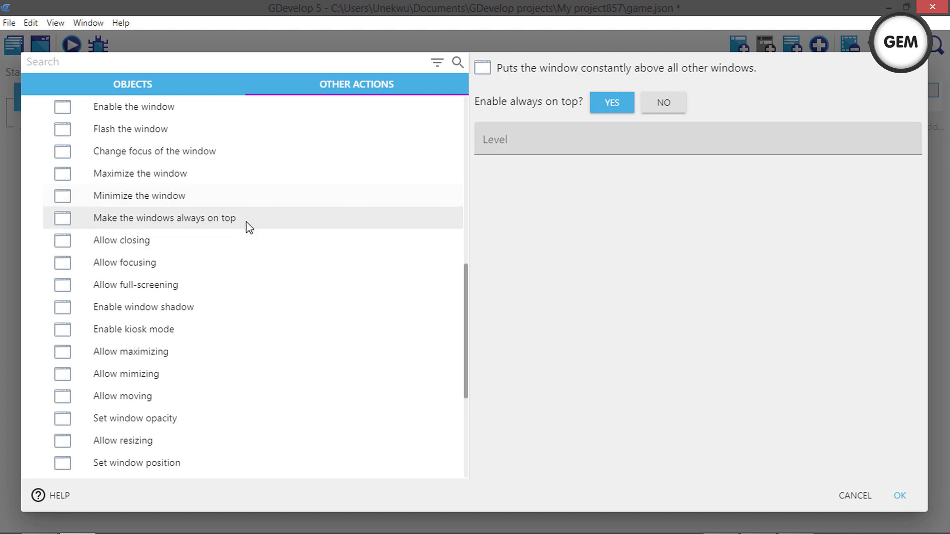
{"action": "left_click", "coordinate": [563, 148]}
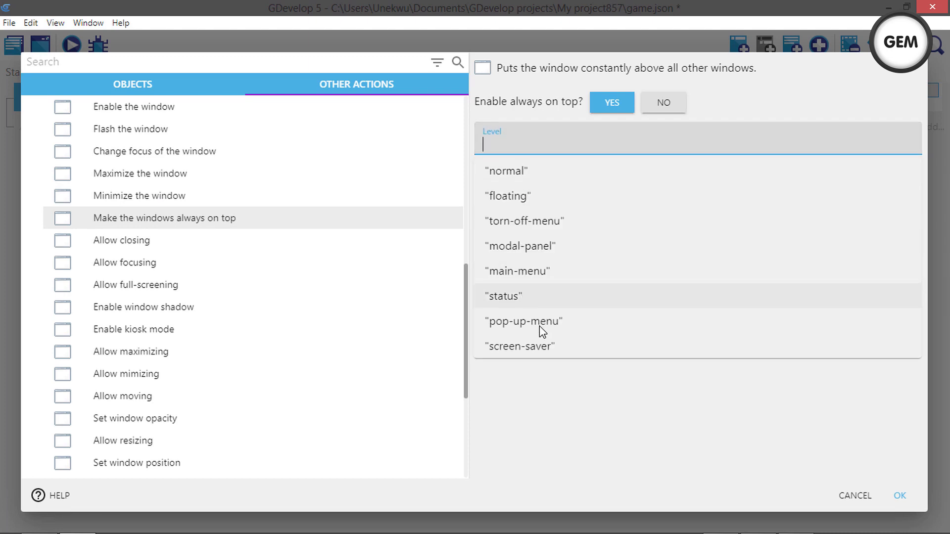
{"action": "left_click", "coordinate": [538, 301]}
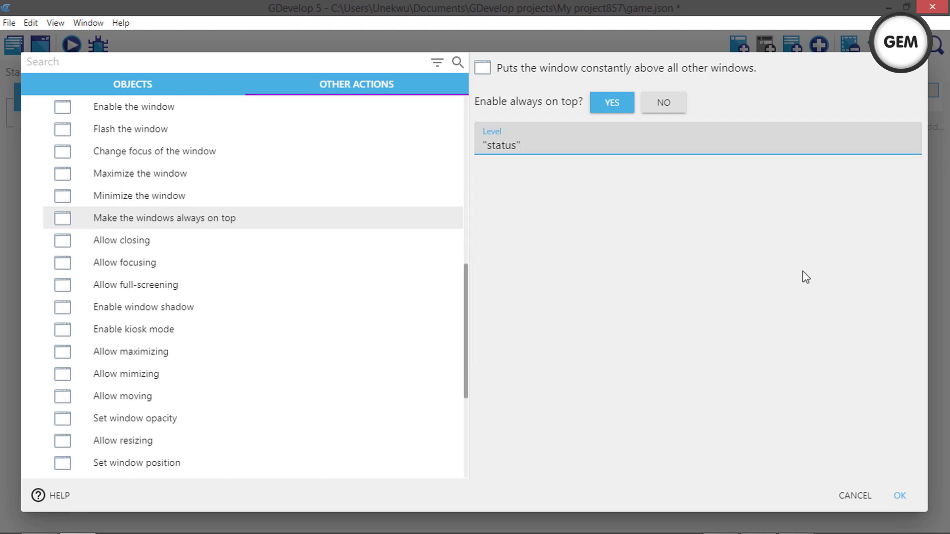
{"action": "left_click", "coordinate": [908, 495]}
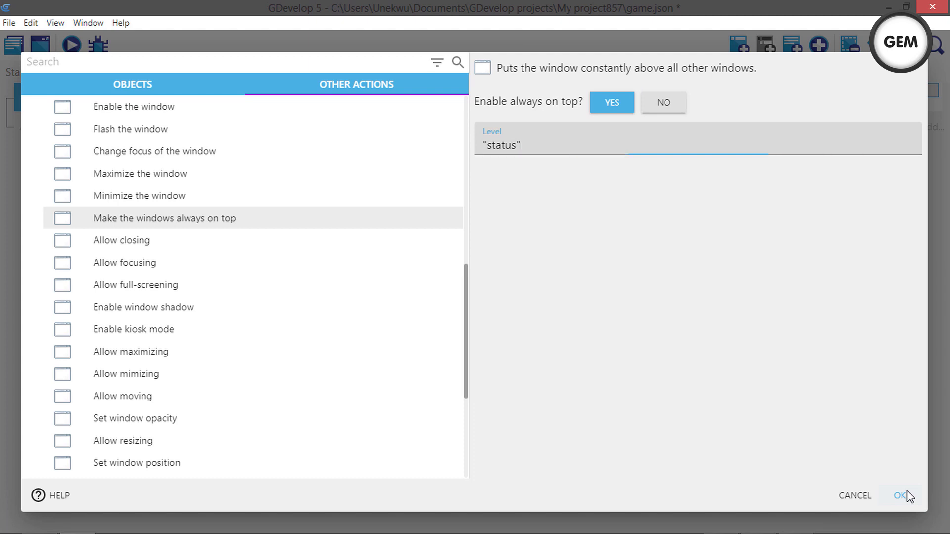
{"action": "left_click", "coordinate": [70, 49]}
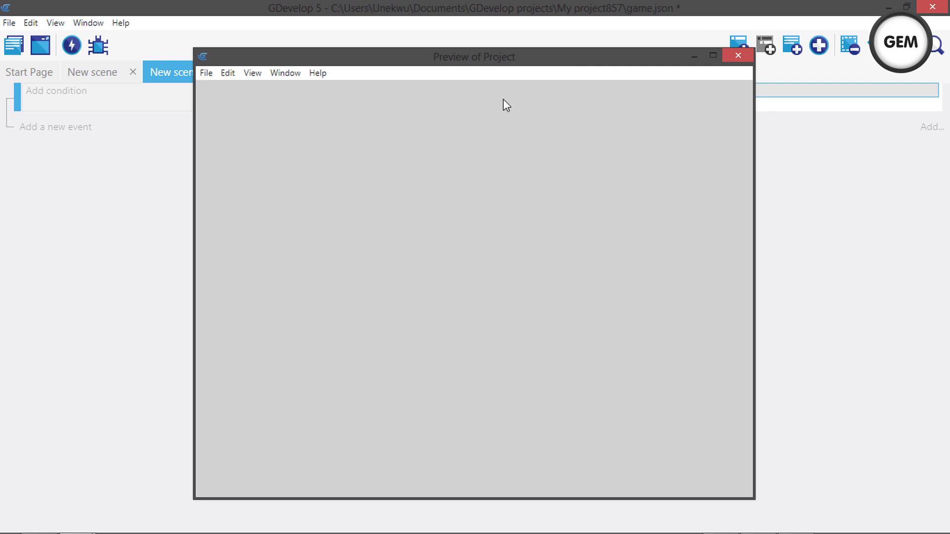
{"action": "left_click_drag", "start_coordinate": [464, 58], "coordinate": [392, 53]}
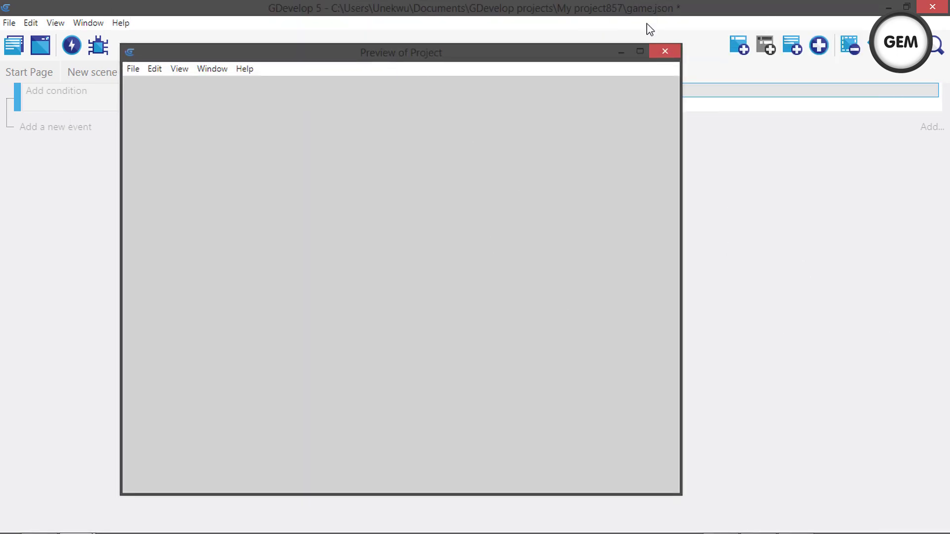
{"action": "left_click", "coordinate": [666, 53]}
Step: Reopen the always-on-top action and review the Allow closing, Allow focusing, Allow full-screening, Enable window shadow and Enable kiosk mode actions
{"action": "double_click", "coordinate": [434, 93]}
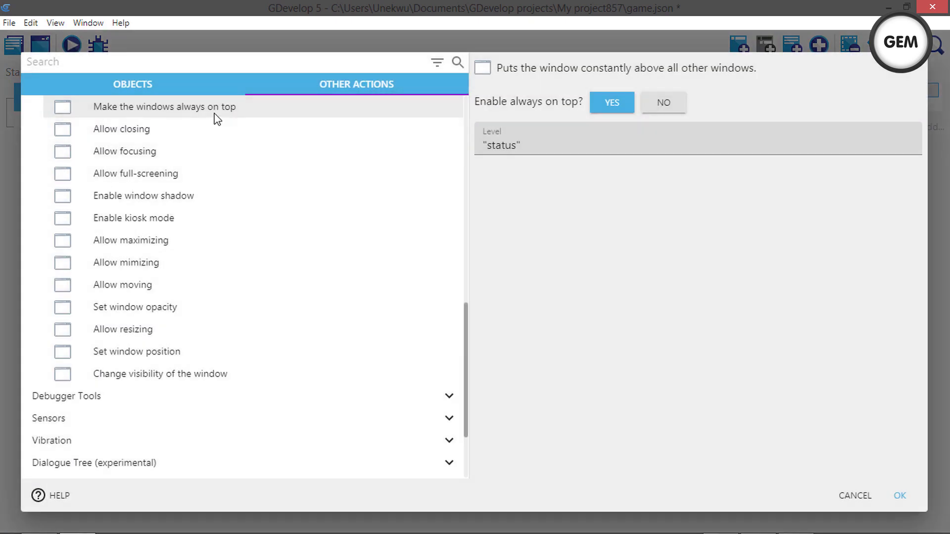
{"action": "left_click", "coordinate": [212, 130]}
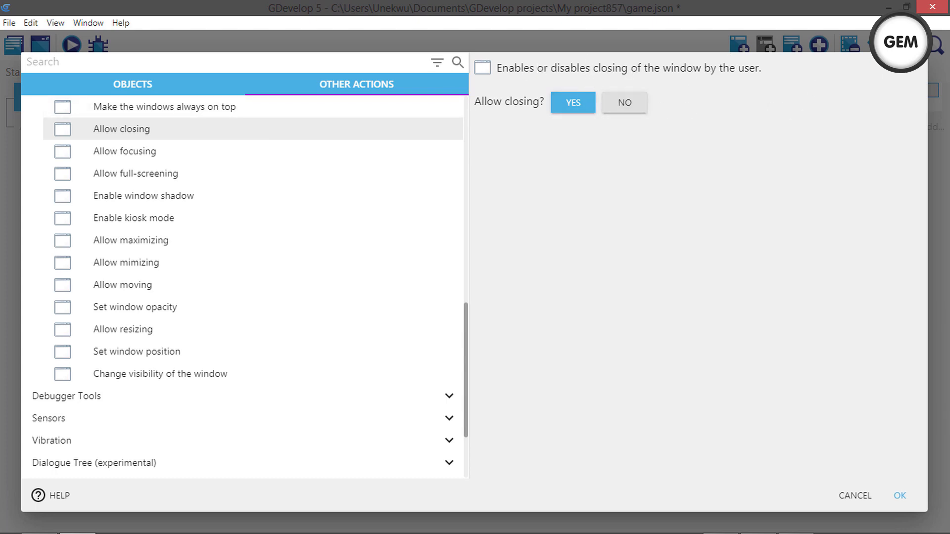
{"action": "left_click", "coordinate": [169, 162]}
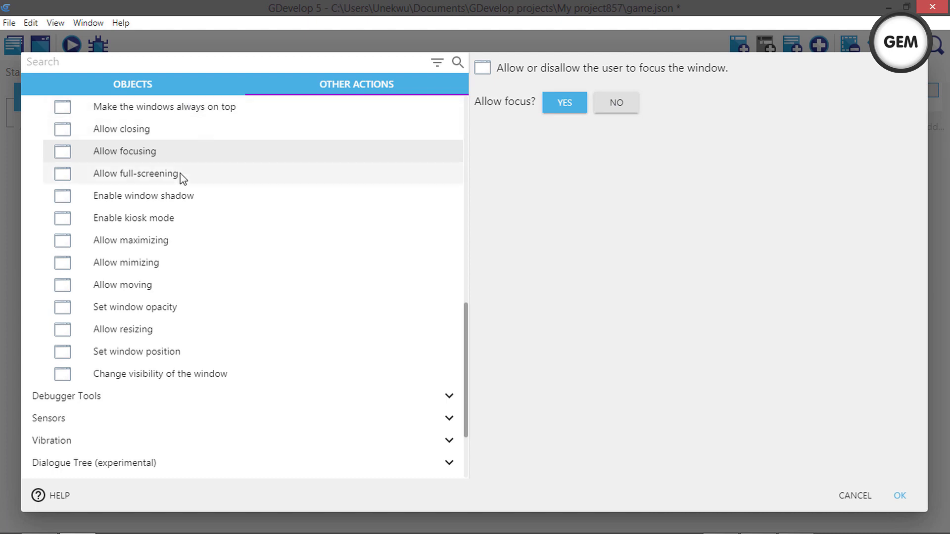
{"action": "left_click", "coordinate": [131, 174]}
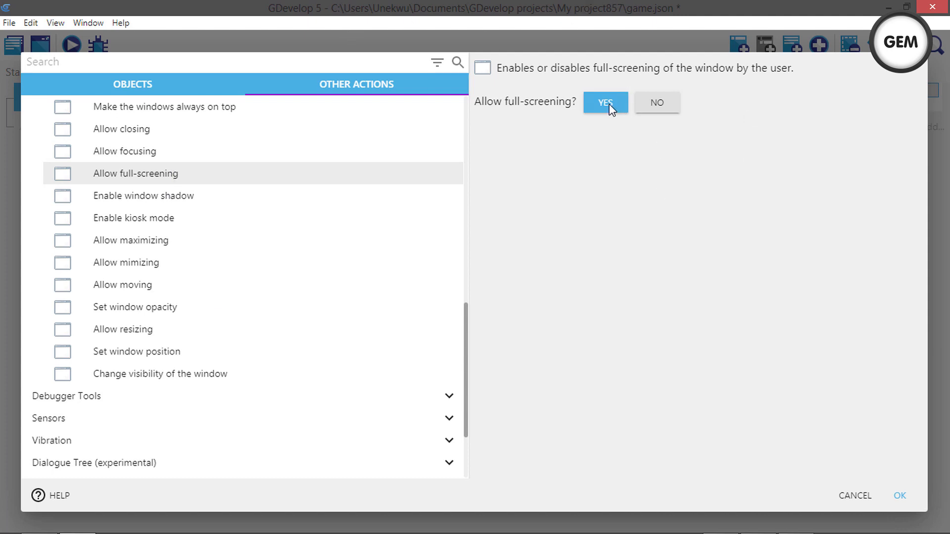
{"action": "key", "text": "alt"}
{"action": "left_click", "coordinate": [165, 196]}
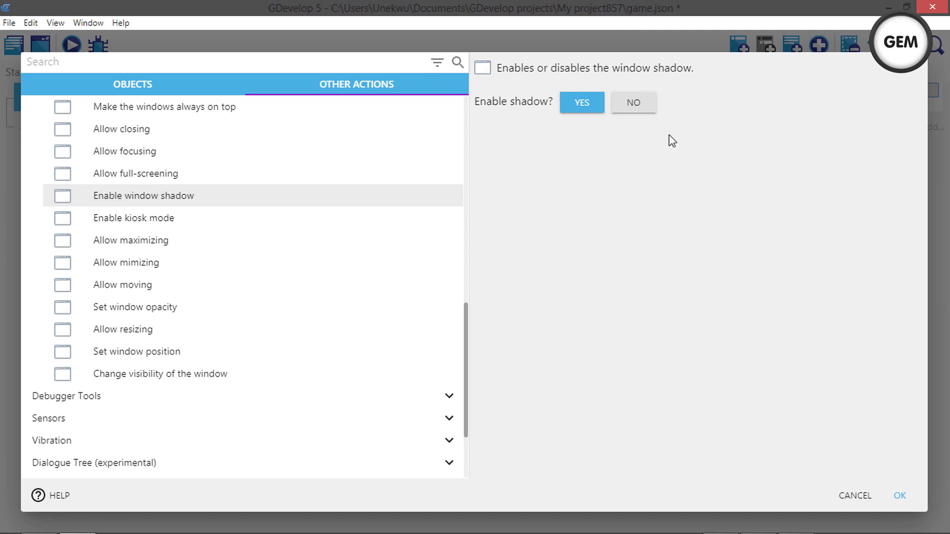
{"action": "left_click", "coordinate": [157, 222]}
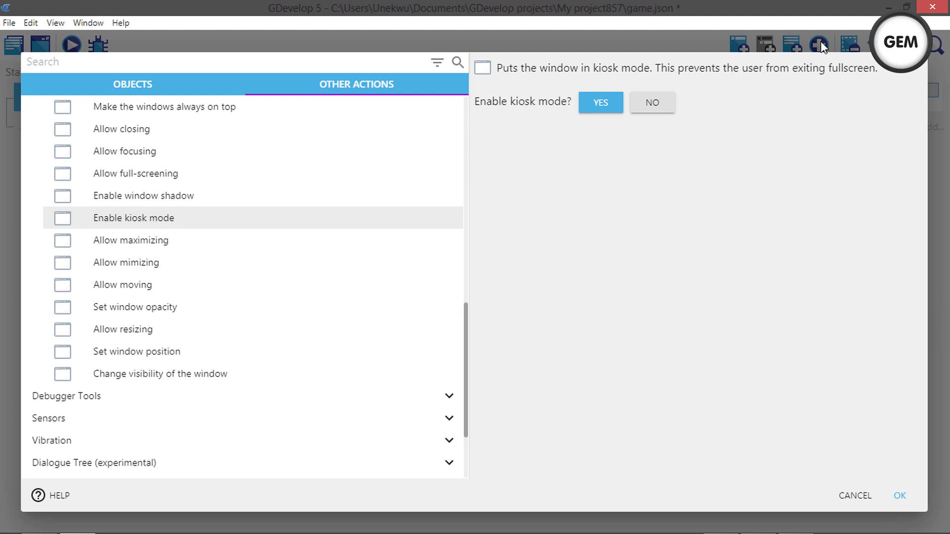
Step: Change the action to Allow maximizing set to No, and preview the scene to check its window's maximize control
{"action": "left_click", "coordinate": [157, 241]}
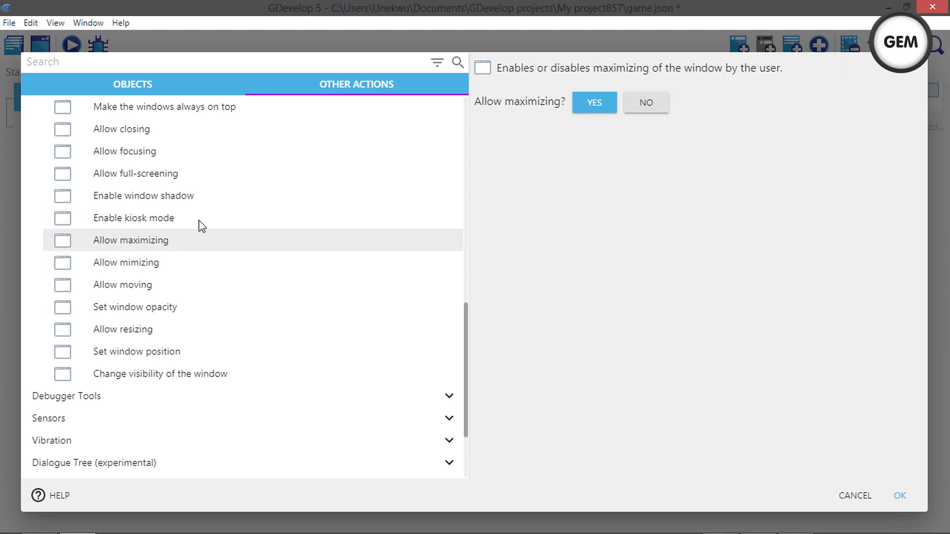
{"action": "left_click", "coordinate": [654, 104]}
{"action": "left_click", "coordinate": [901, 496]}
{"action": "left_click", "coordinate": [71, 45]}
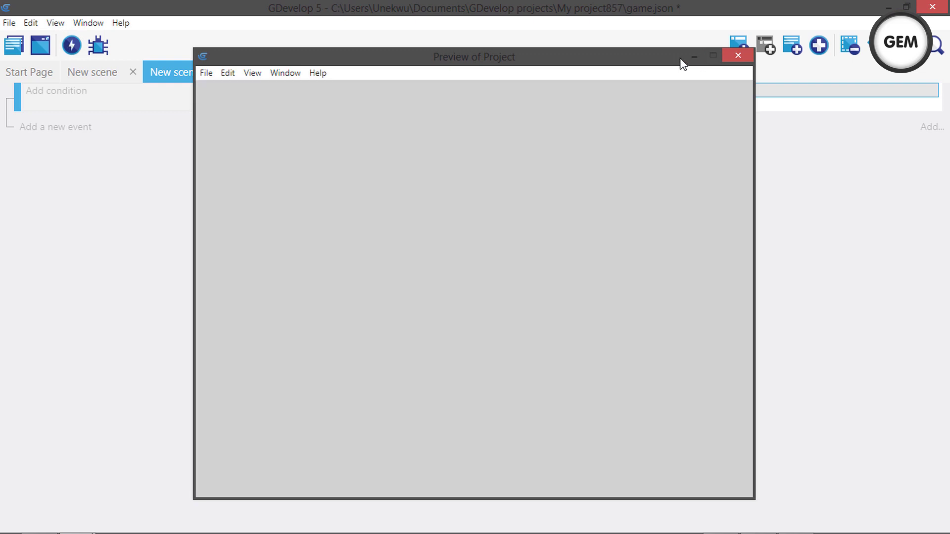
{"action": "left_click", "coordinate": [738, 56]}
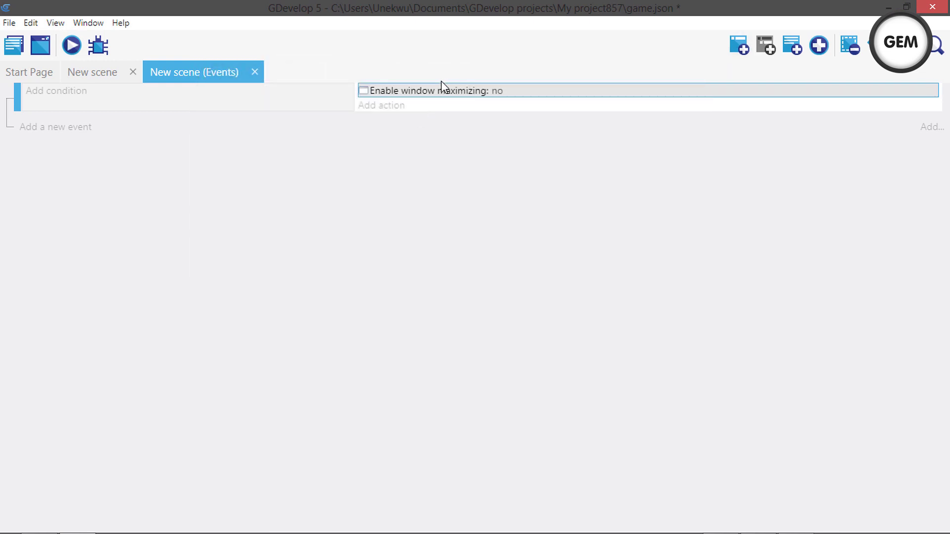
Step: Reopen the window maximizing action and examine the Allow moving and Set window opacity actions, clearing the New opacity value
{"action": "double_click", "coordinate": [435, 99]}
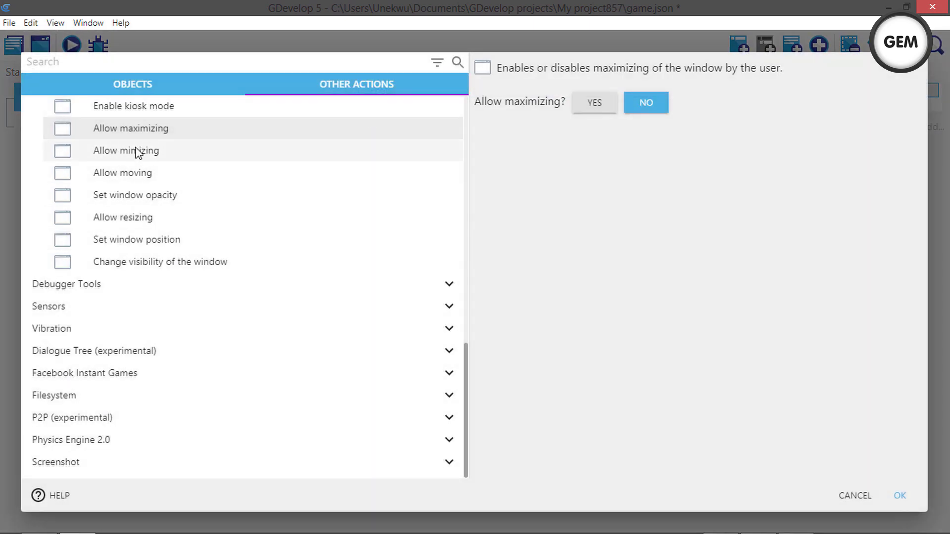
{"action": "left_click", "coordinate": [120, 176]}
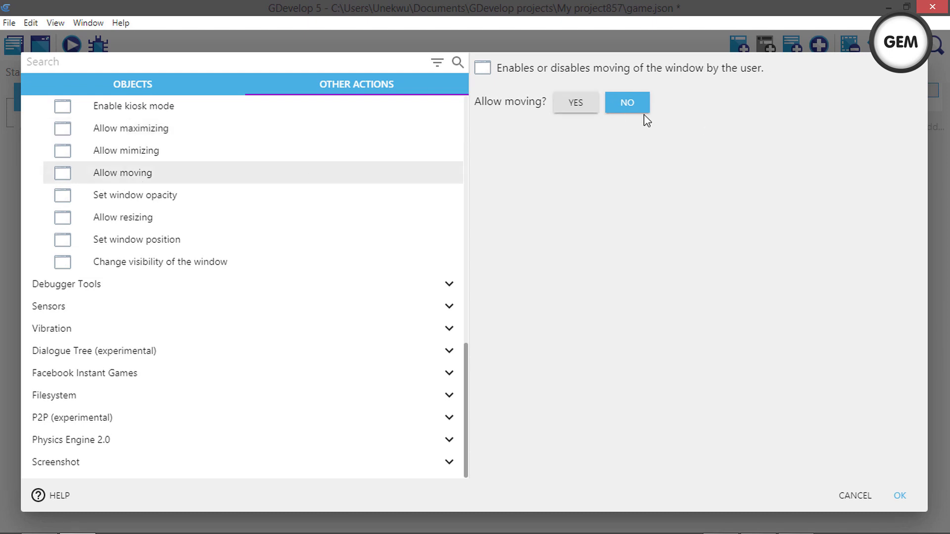
{"action": "left_click", "coordinate": [148, 198]}
{"action": "left_click", "coordinate": [584, 91]}
{"action": "double_click", "coordinate": [563, 108]}
{"action": "key", "text": "BackSpace"}
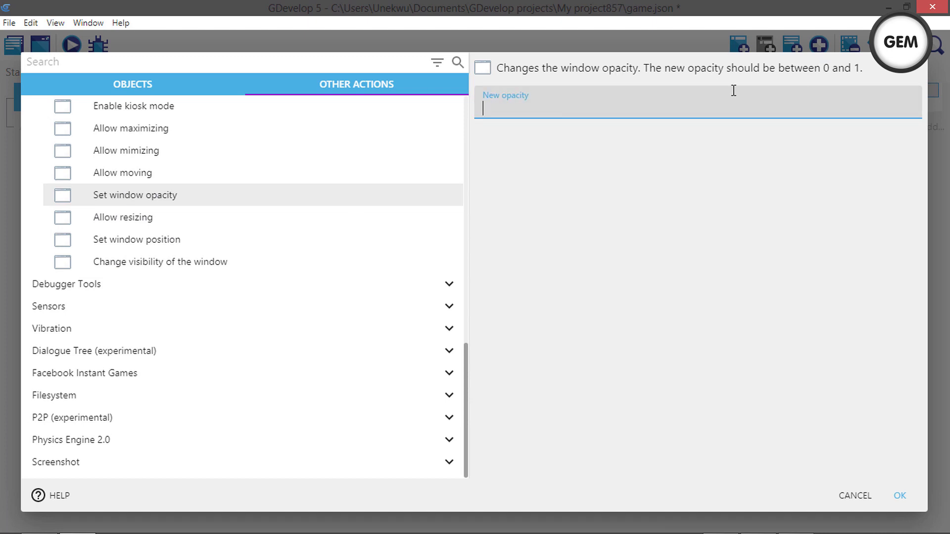
Step: Examine the Allow resizing action and the X and Y position parameters of the Set window position action
{"action": "left_click", "coordinate": [130, 233]}
{"action": "left_click", "coordinate": [132, 218]}
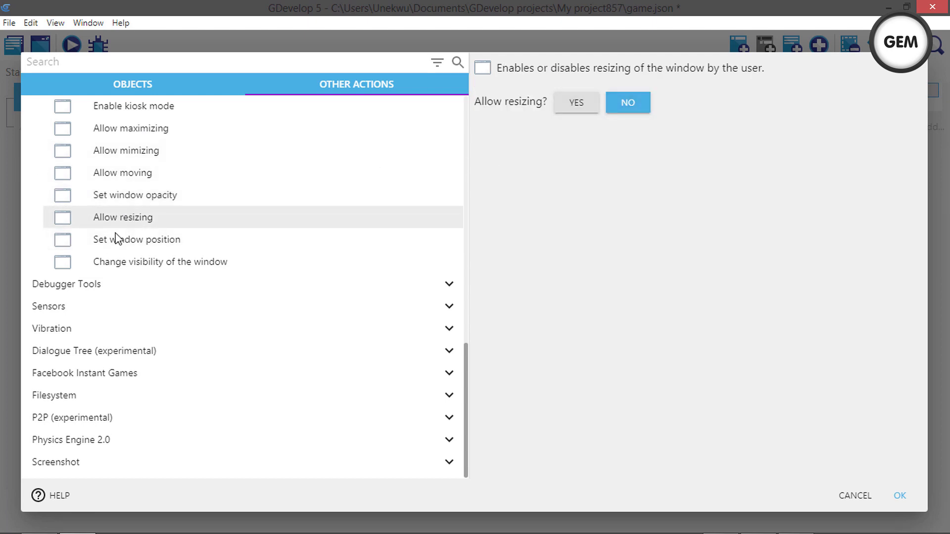
{"action": "left_click", "coordinate": [179, 251]}
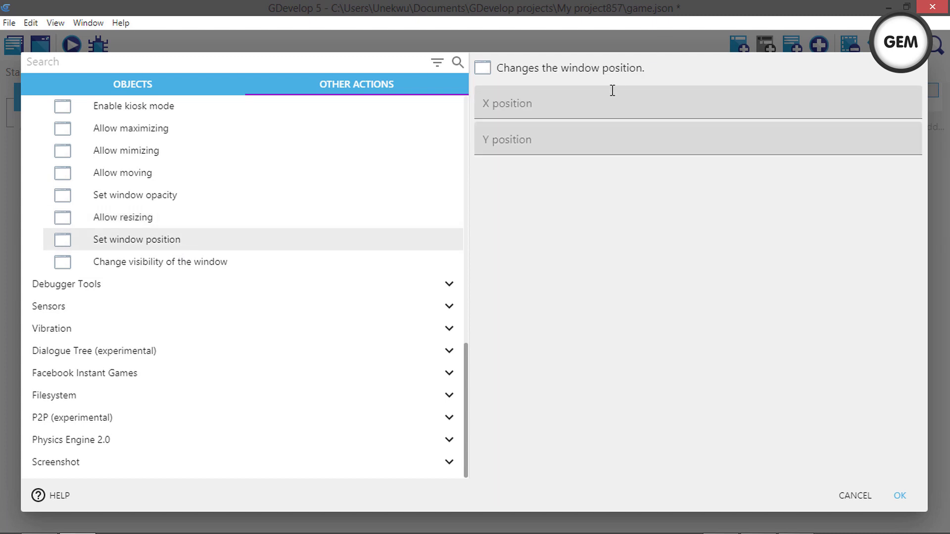
{"action": "left_click", "coordinate": [565, 99]}
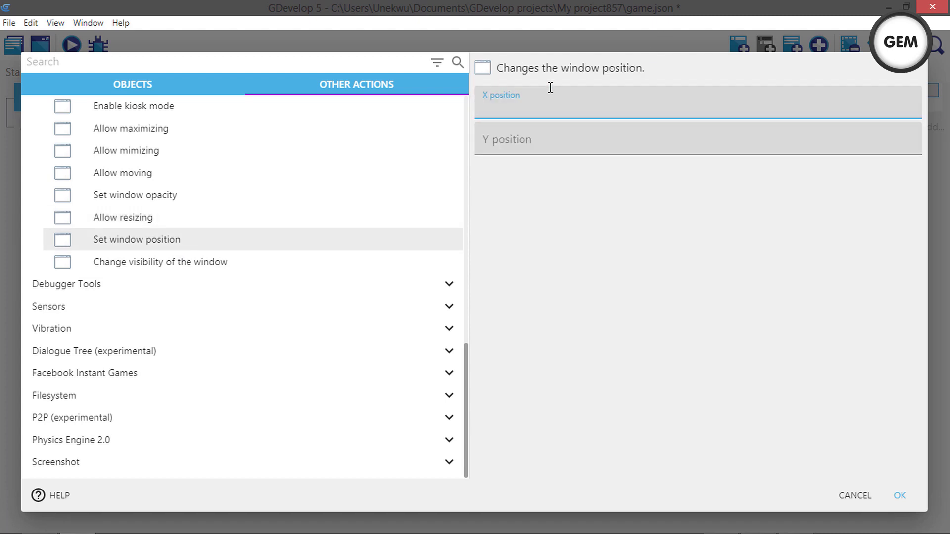
{"action": "left_click", "coordinate": [542, 139]}
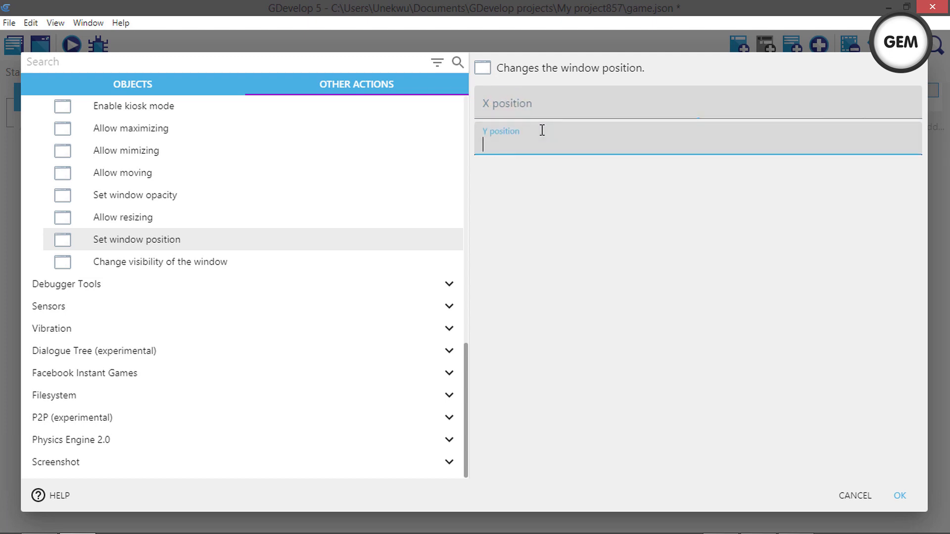
{"action": "left_click", "coordinate": [549, 95]}
{"action": "left_click", "coordinate": [549, 142]}
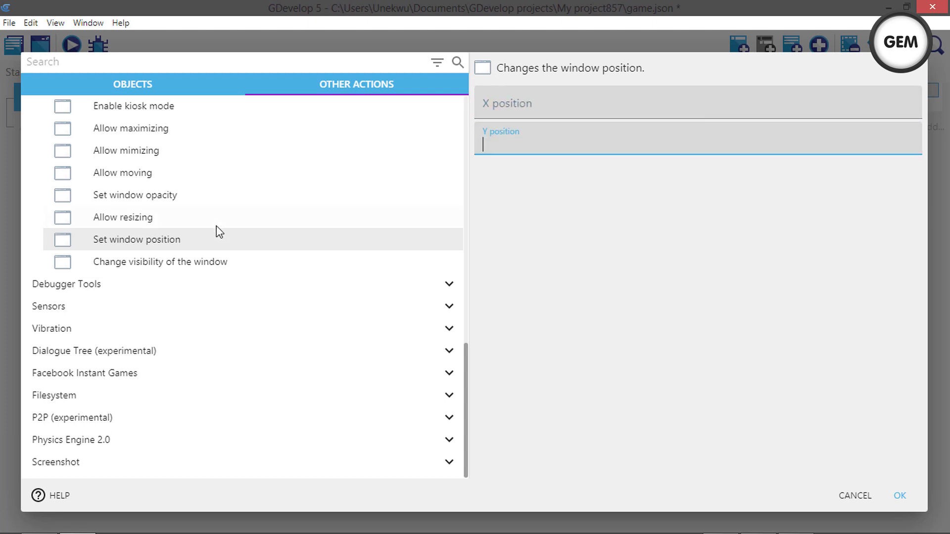
Step: Change the event's action to Change visibility of the window with Show window set to No
{"action": "left_click", "coordinate": [186, 277]}
{"action": "left_click", "coordinate": [185, 266]}
{"action": "left_click", "coordinate": [182, 285]}
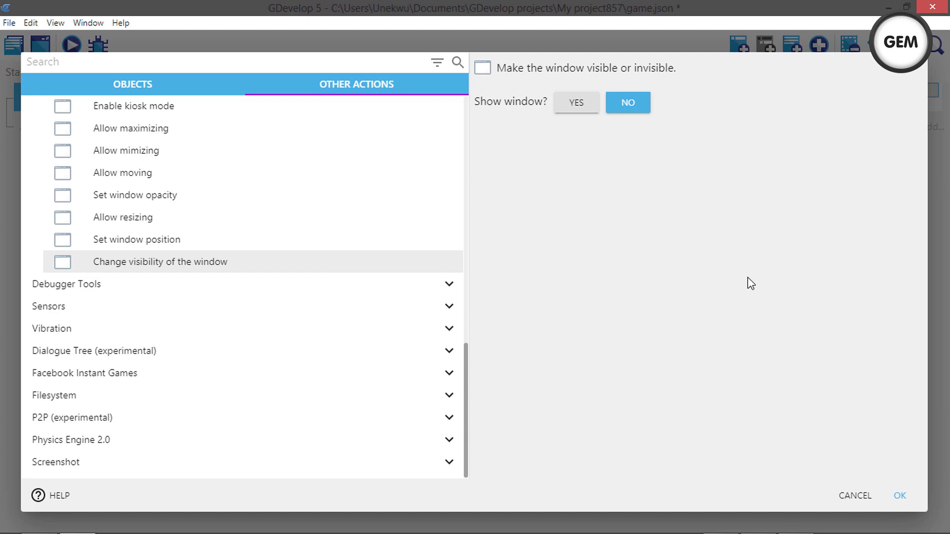
{"action": "left_click", "coordinate": [904, 496]}
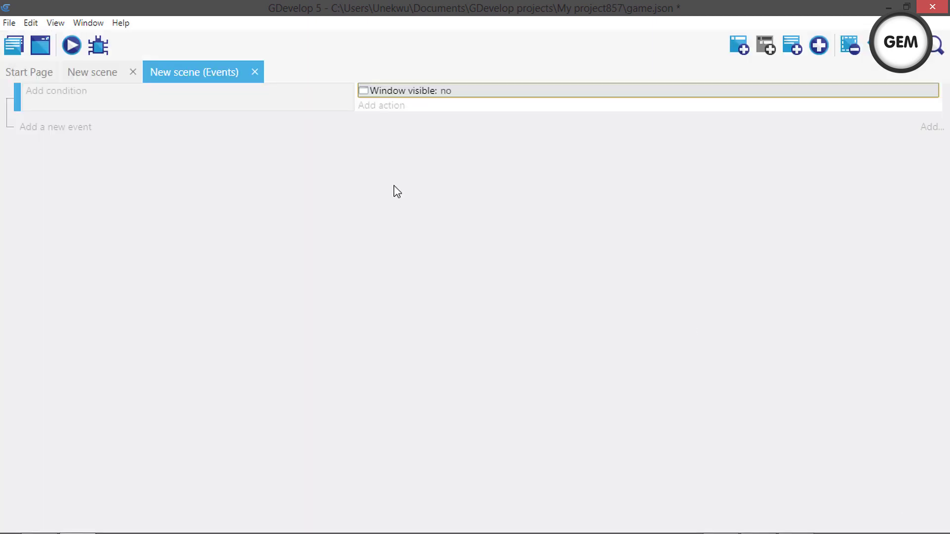
Step: Start adding a condition to the event and examine the Advanced window management conditions for Windows, Linux, macOS
{"action": "left_click", "coordinate": [61, 97]}
{"action": "left_click", "coordinate": [307, 164]}
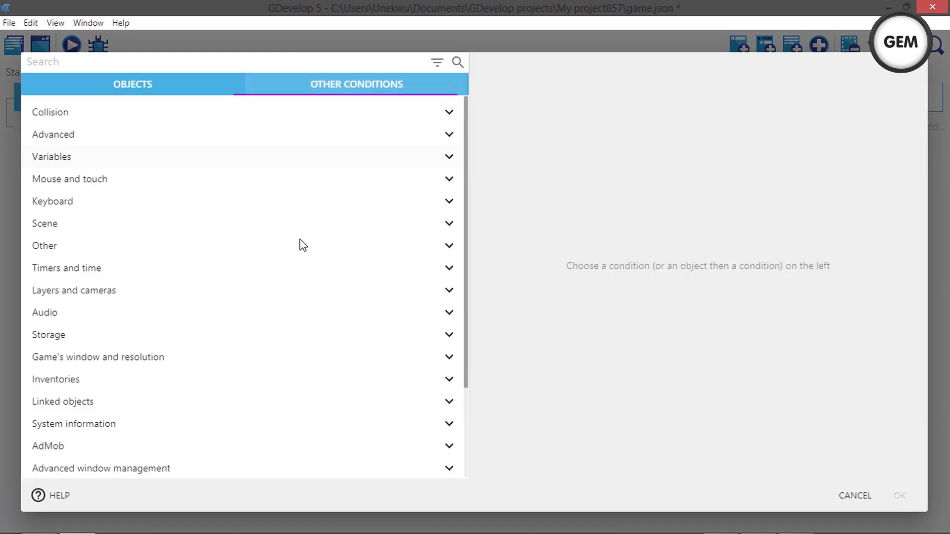
{"action": "scroll", "coordinate": [131, 309], "scroll_direction": "down", "scroll_amount": 3}
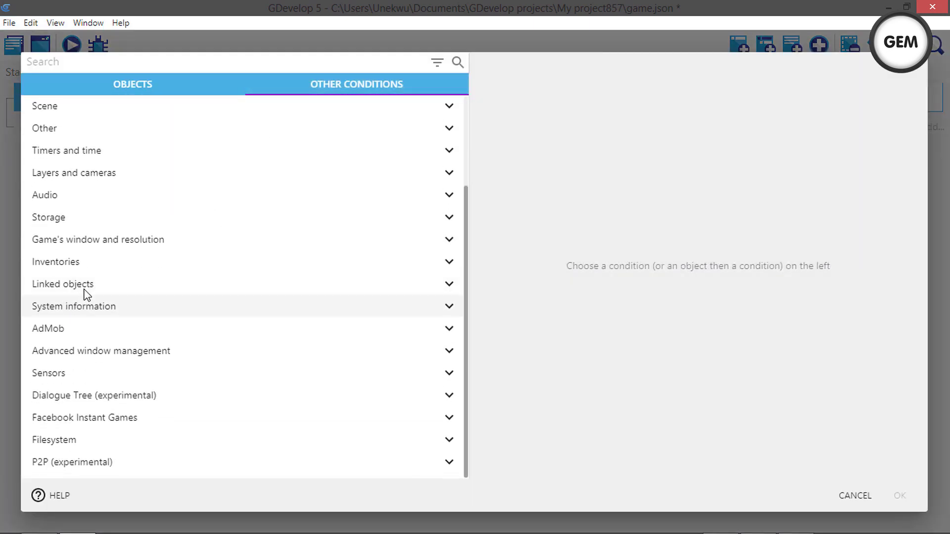
{"action": "left_click", "coordinate": [112, 354]}
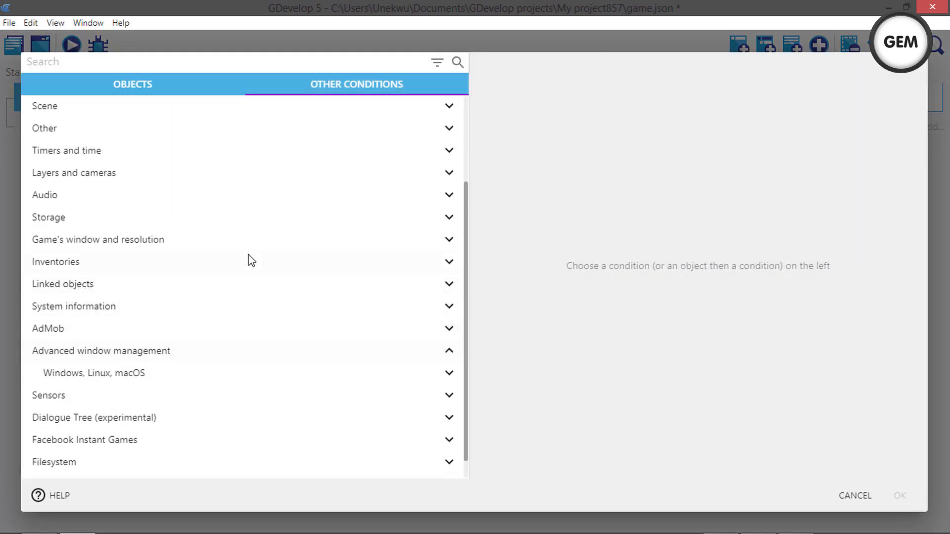
{"action": "left_click", "coordinate": [125, 375]}
{"action": "scroll", "coordinate": [248, 240], "scroll_direction": "down", "scroll_amount": 3}
{"action": "scroll", "coordinate": [250, 242], "scroll_direction": "down", "scroll_amount": 4}
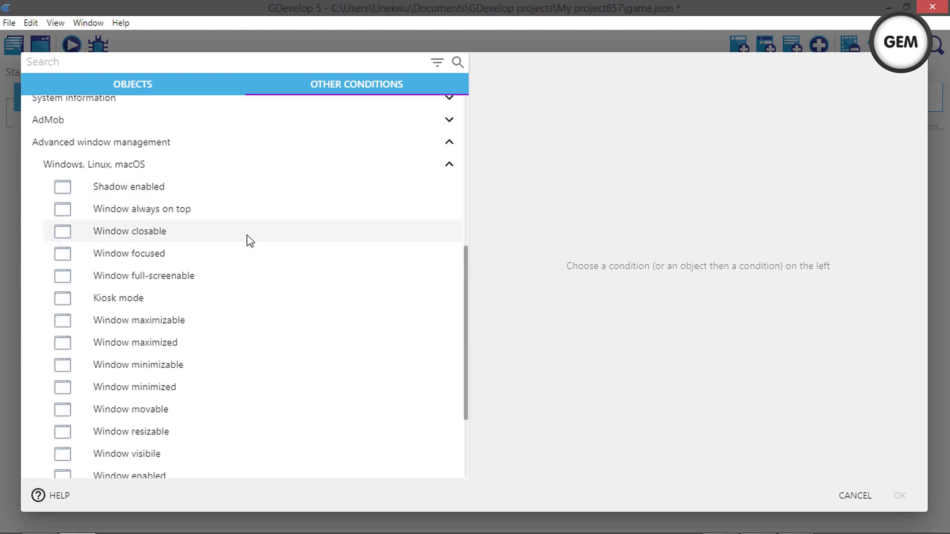
Step: Examine the remaining Windows, Linux, macOS window conditions, and switch to the browser to read the release notes on window manipulation, translations and expression descriptions
{"action": "scroll", "coordinate": [254, 232], "scroll_direction": "up", "scroll_amount": 2}
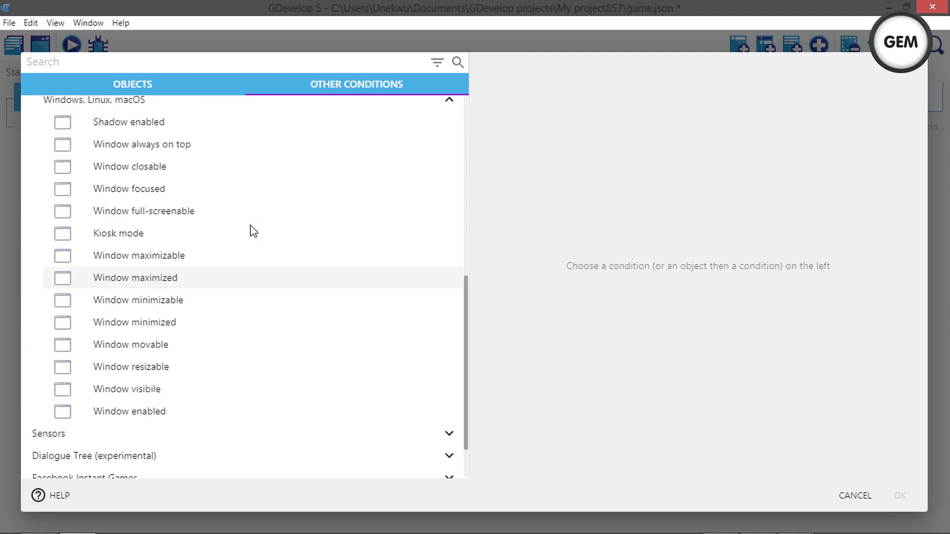
{"action": "left_click", "coordinate": [213, 244]}
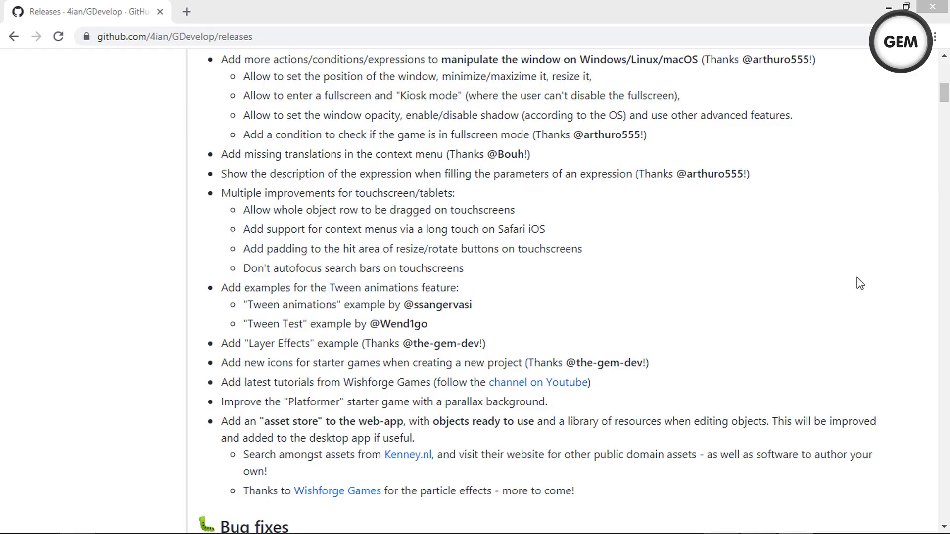
{"action": "left_click", "coordinate": [860, 283]}
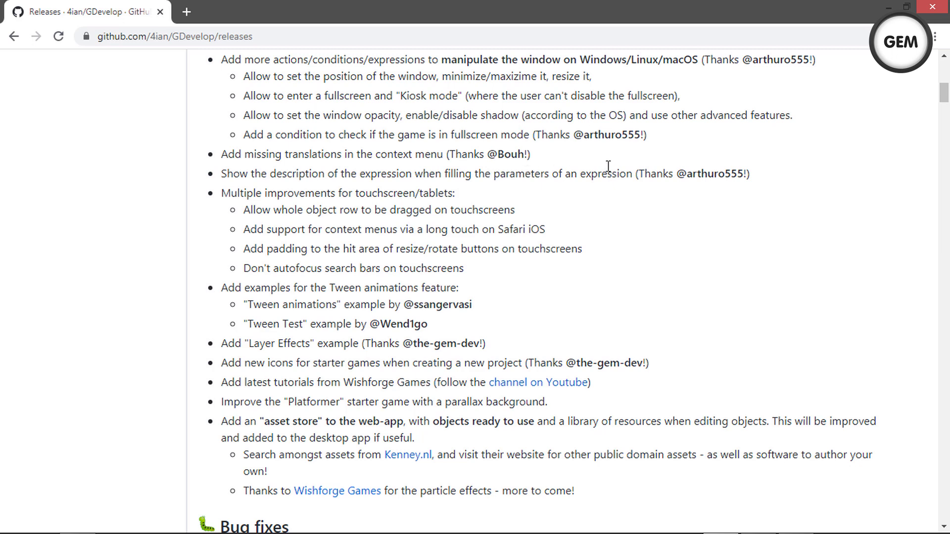
{"action": "scroll", "coordinate": [608, 166], "scroll_direction": "up", "scroll_amount": 3}
{"action": "scroll", "coordinate": [544, 170], "scroll_direction": "down", "scroll_amount": 3}
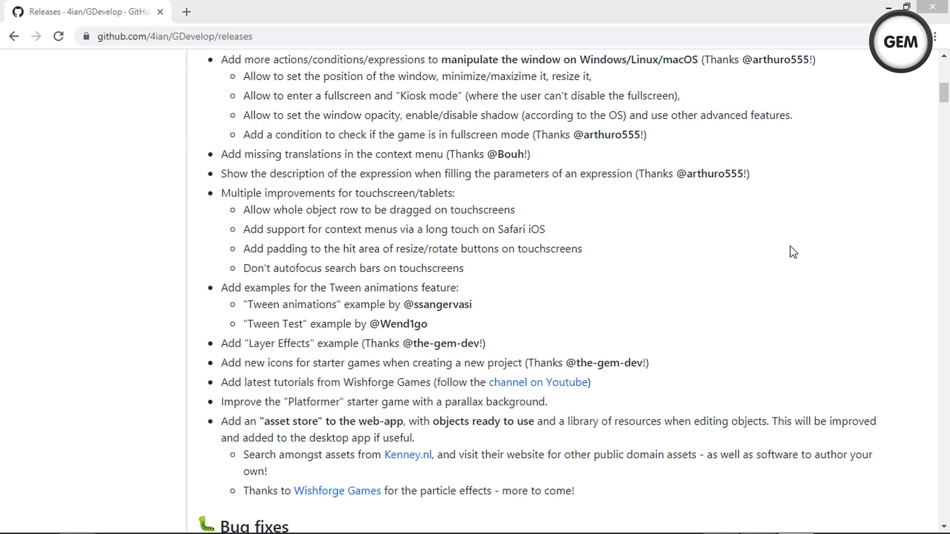
{"action": "left_click", "coordinate": [794, 252]}
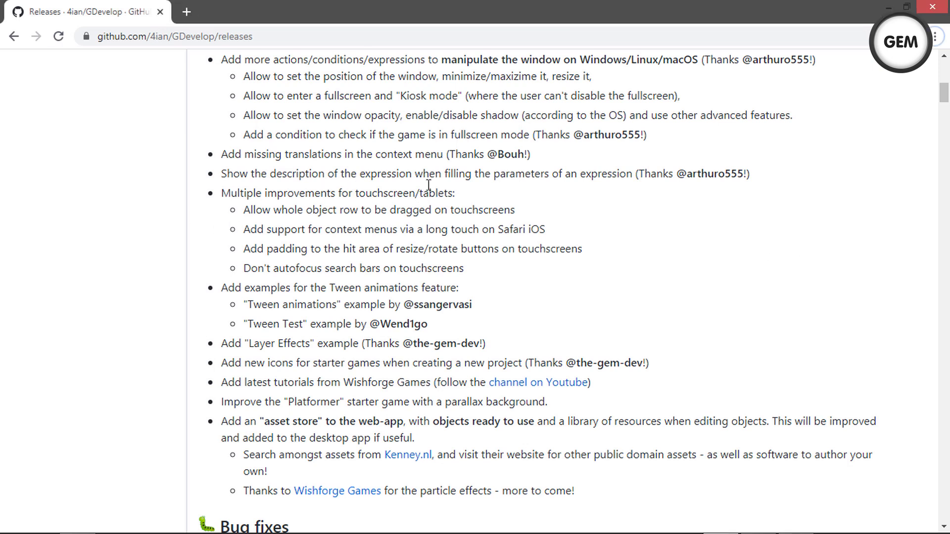
Step: Read the release notes entries on touchscreen/tablet improvements and the new Tween animations feature examples
{"action": "left_click_drag", "start_coordinate": [418, 193], "coordinate": [451, 193]}
{"action": "left_click", "coordinate": [246, 210]}
{"action": "left_click_drag", "start_coordinate": [221, 194], "coordinate": [497, 277]}
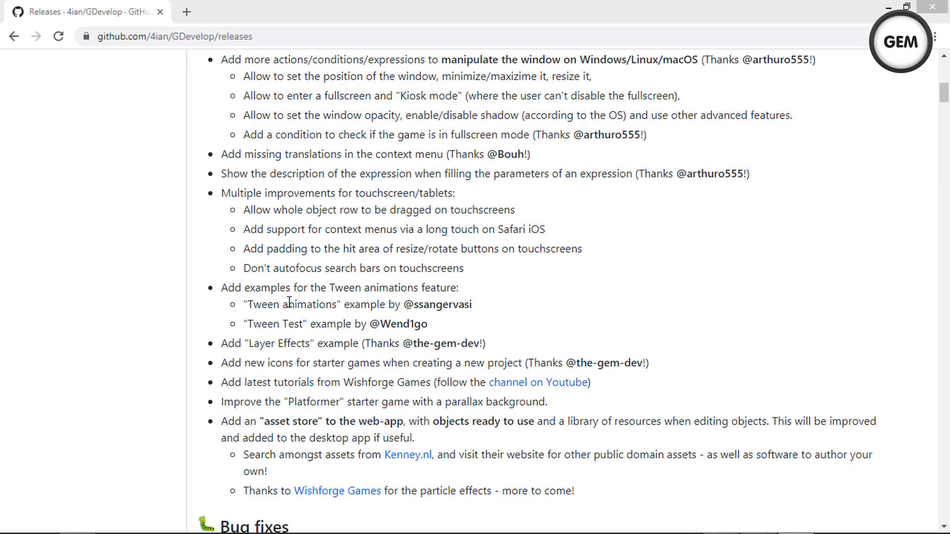
{"action": "left_click_drag", "start_coordinate": [221, 288], "coordinate": [441, 293]}
{"action": "left_click", "coordinate": [441, 293]}
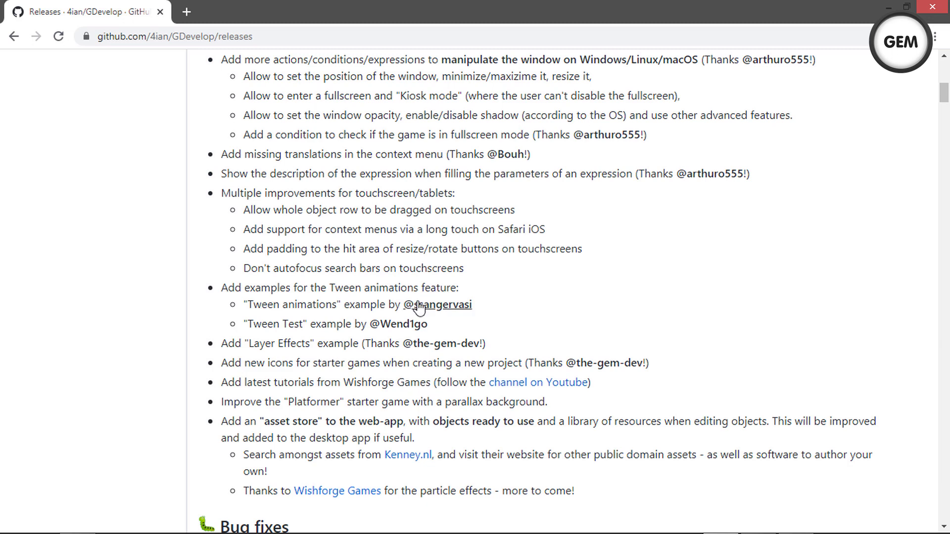
{"action": "mouse_move", "coordinate": [420, 308]}
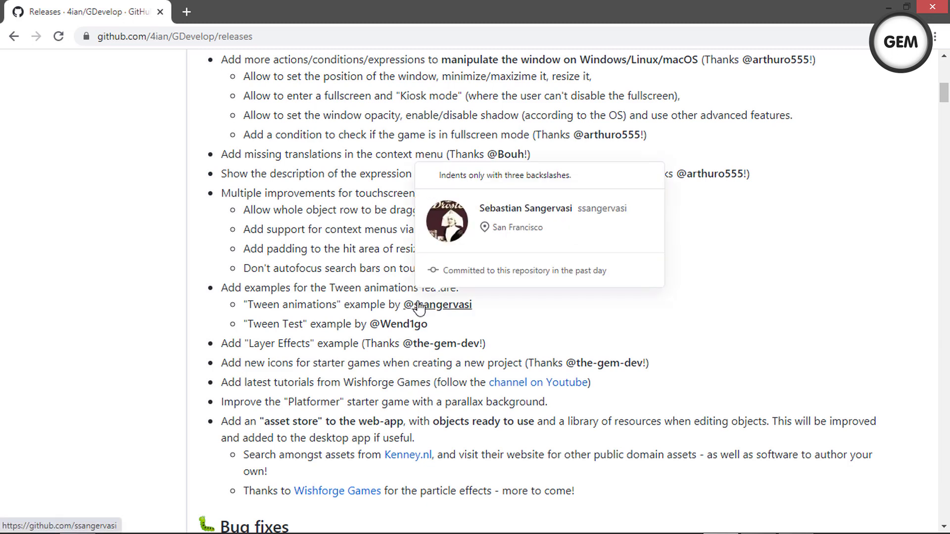
Step: Switch to GDevelop and create a new game from the Tween animations example, searching the examples for "tween"
{"action": "left_click", "coordinate": [78, 526]}
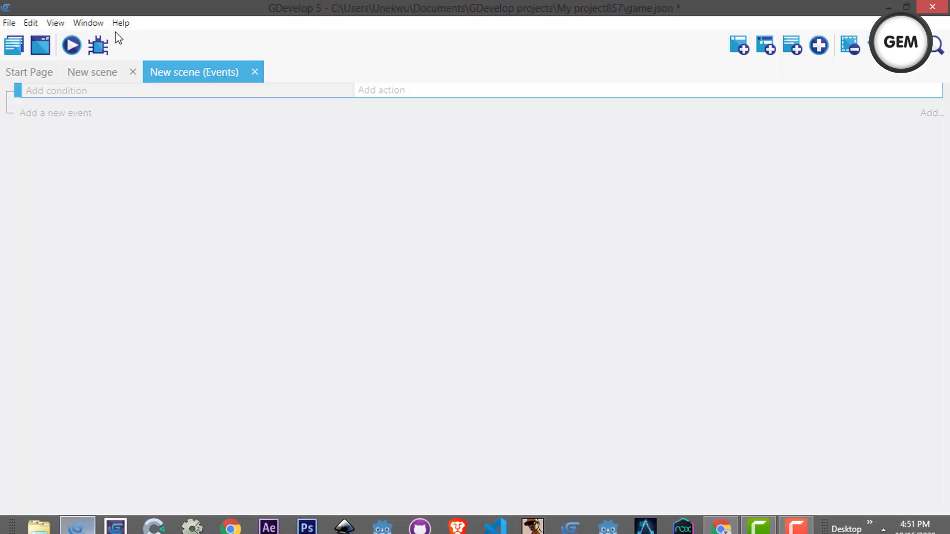
{"action": "left_click", "coordinate": [92, 72]}
{"action": "left_click", "coordinate": [30, 23]}
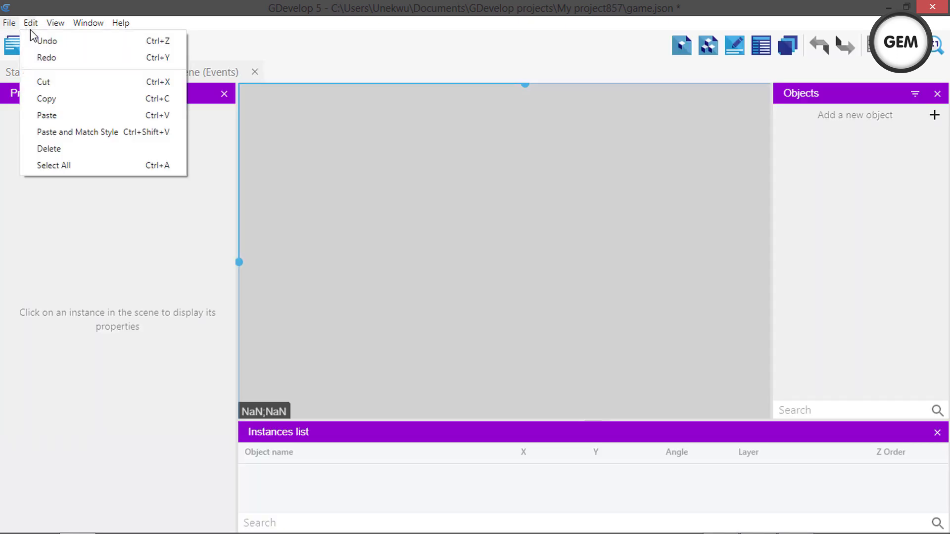
{"action": "left_click", "coordinate": [31, 23]}
{"action": "left_click", "coordinate": [9, 23]}
{"action": "key", "text": "Escape"}
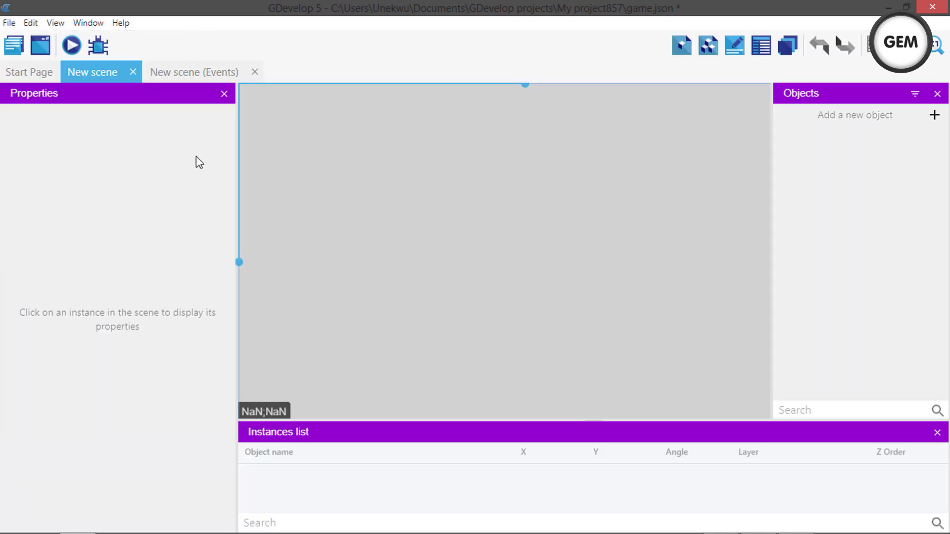
{"action": "key", "text": "ctrl+n"}
{"action": "left_click", "coordinate": [374, 101]}
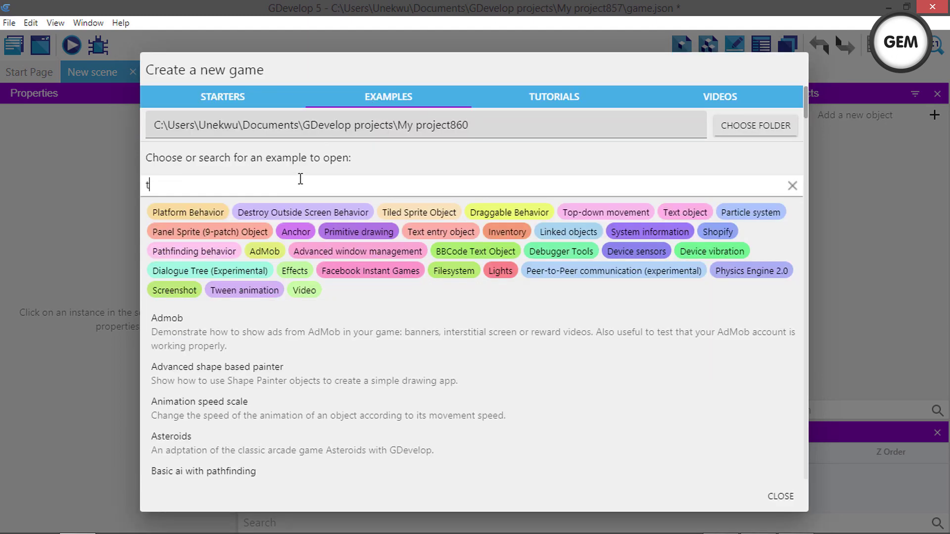
{"action": "type", "text": "ween"}
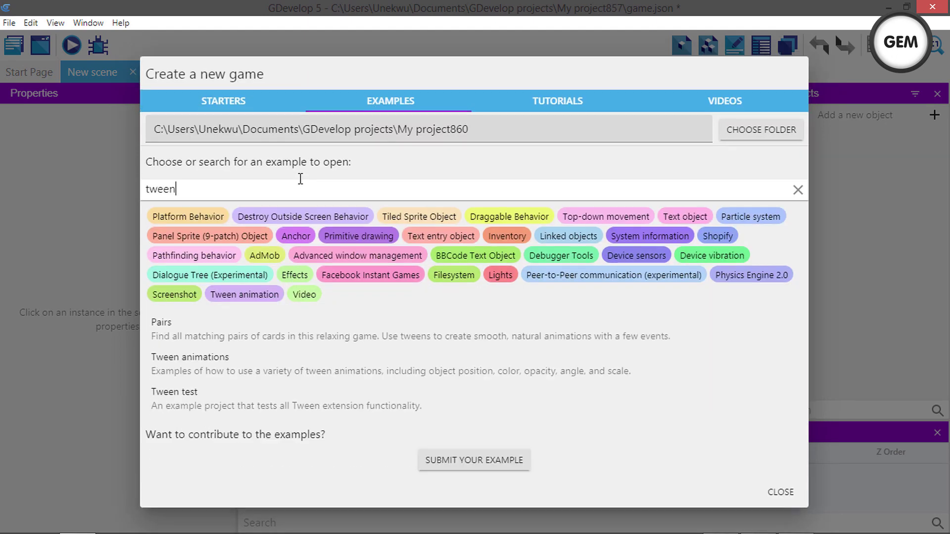
{"action": "left_click", "coordinate": [183, 379]}
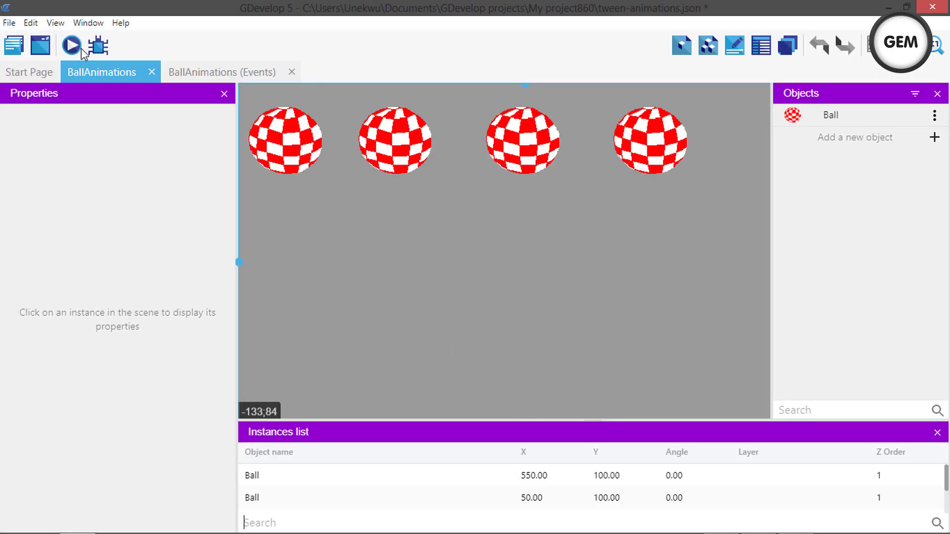
Step: Preview the ball animations of the Tween animations example, close the preview and switch to the release notes in the browser
{"action": "left_click", "coordinate": [72, 37]}
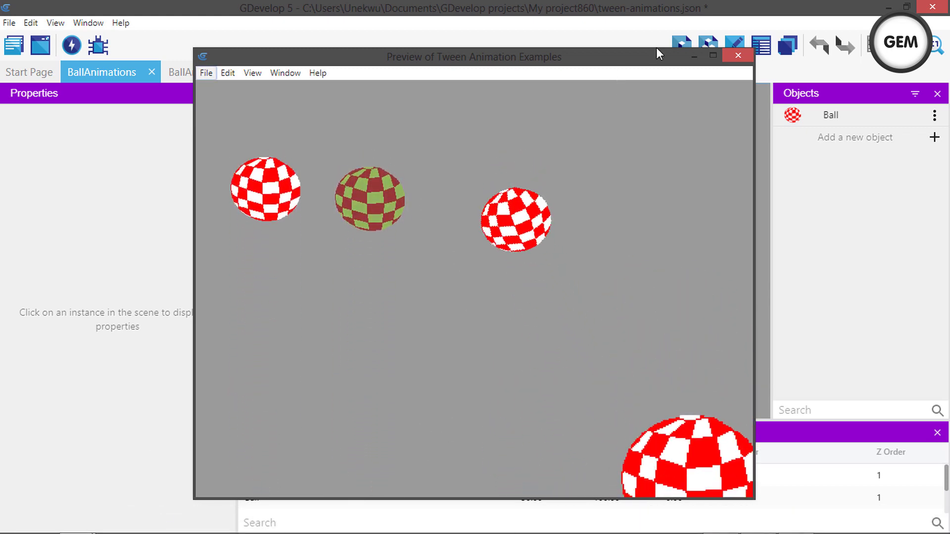
{"action": "left_click", "coordinate": [738, 56]}
{"action": "mouse_move", "coordinate": [585, 530]}
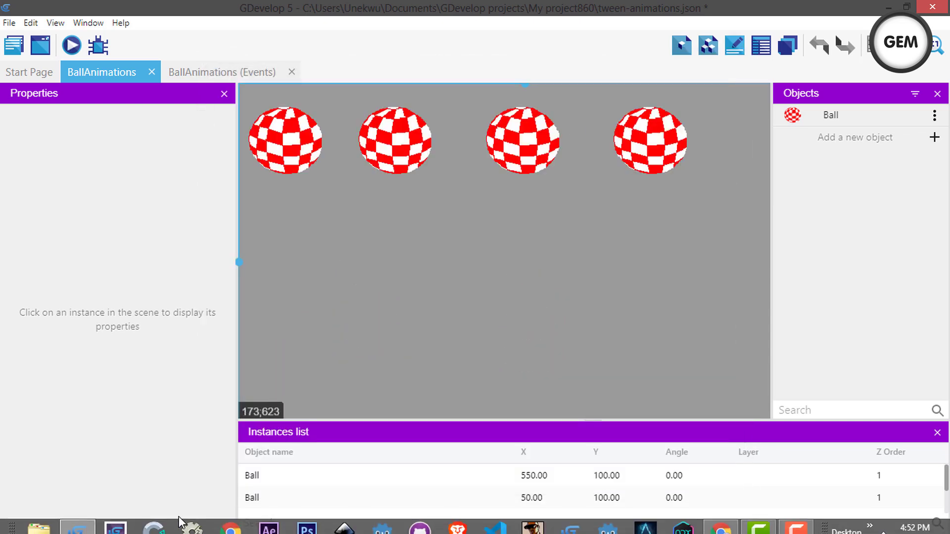
{"action": "left_click", "coordinate": [721, 520]}
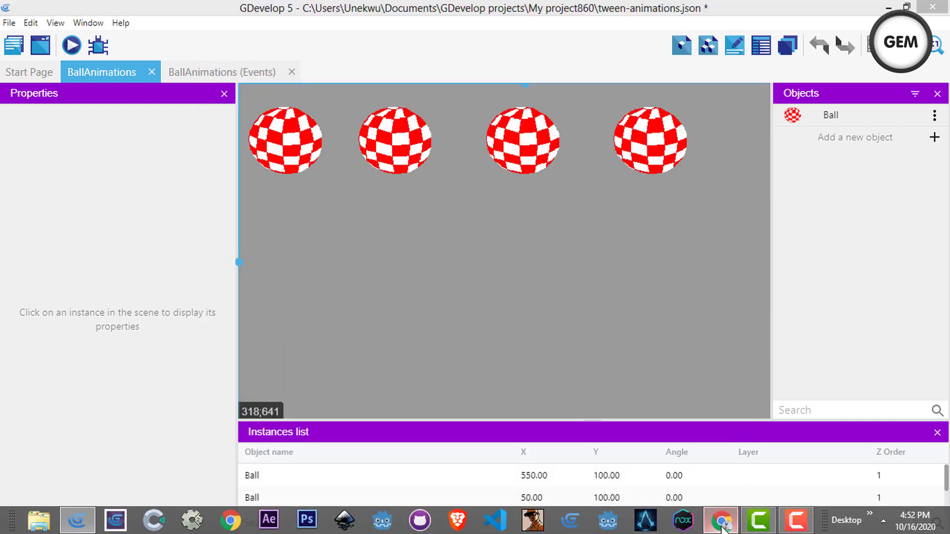
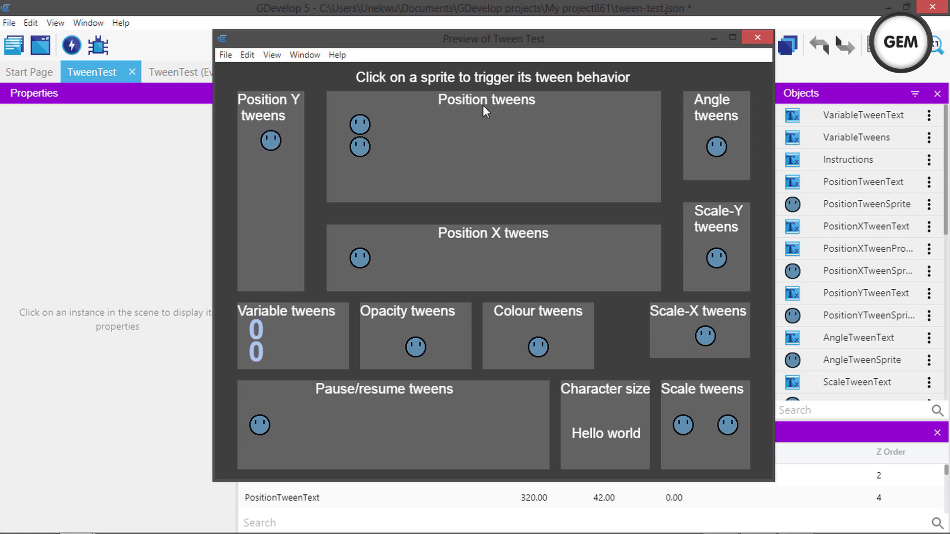
Step: Trigger the Position, Angle, Position X and Scale-Y tweens on their sprites in the Tween Test preview
{"action": "left_click", "coordinate": [360, 126]}
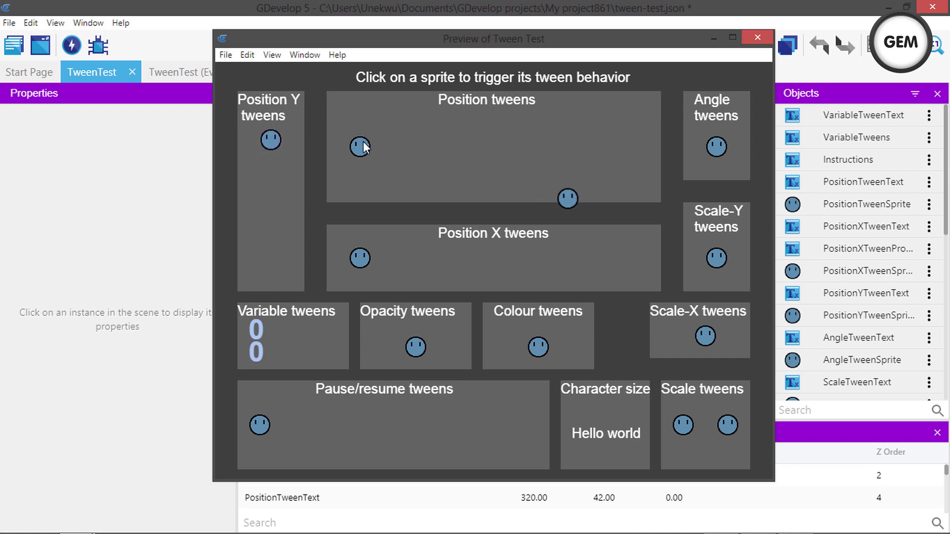
{"action": "left_click", "coordinate": [363, 141]}
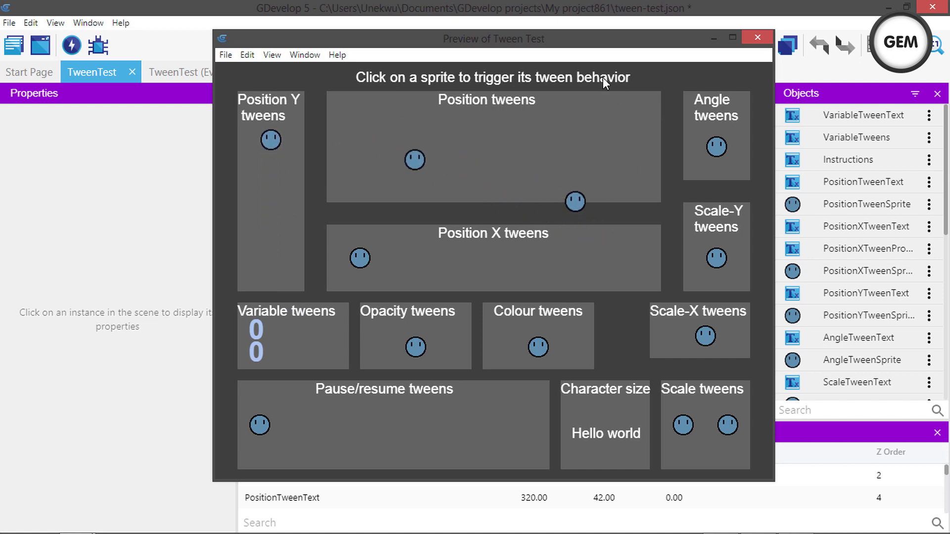
{"action": "left_click", "coordinate": [716, 148]}
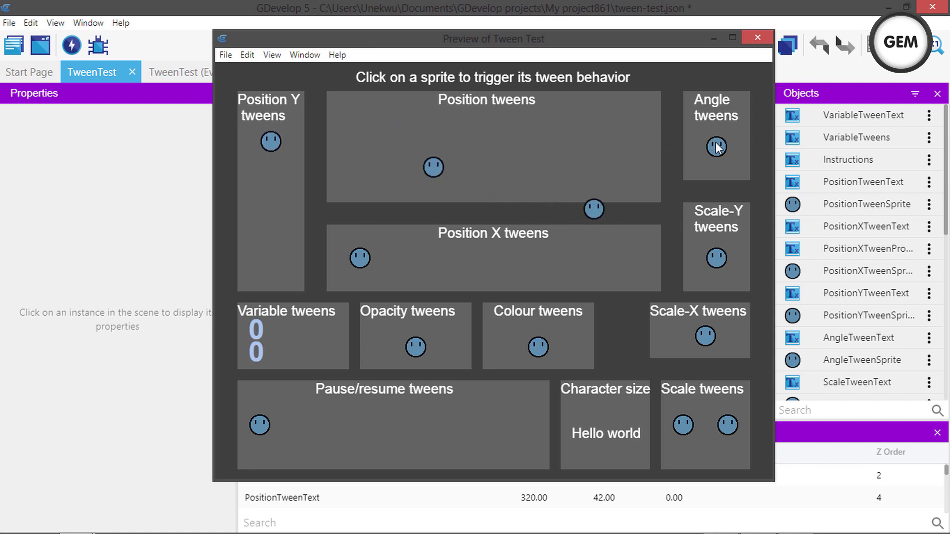
{"action": "left_click", "coordinate": [717, 148]}
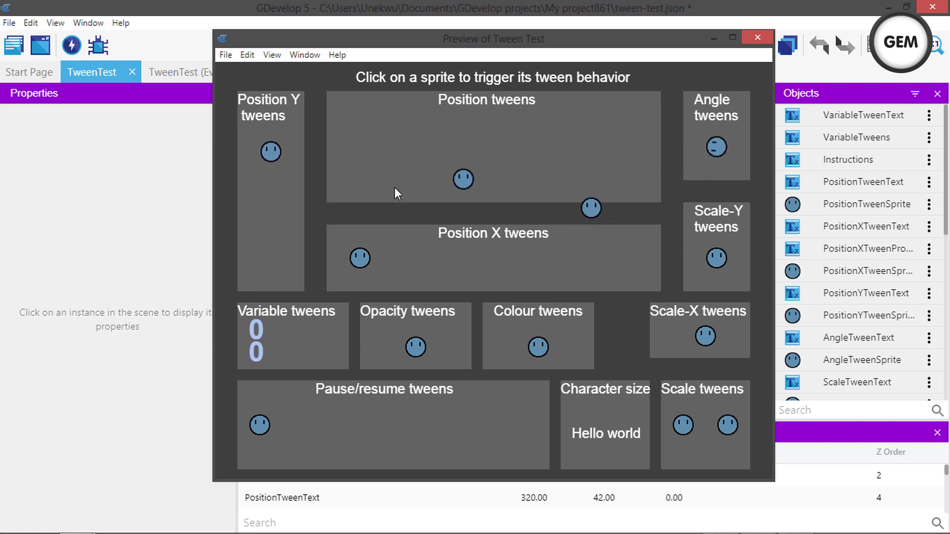
{"action": "left_click", "coordinate": [368, 262]}
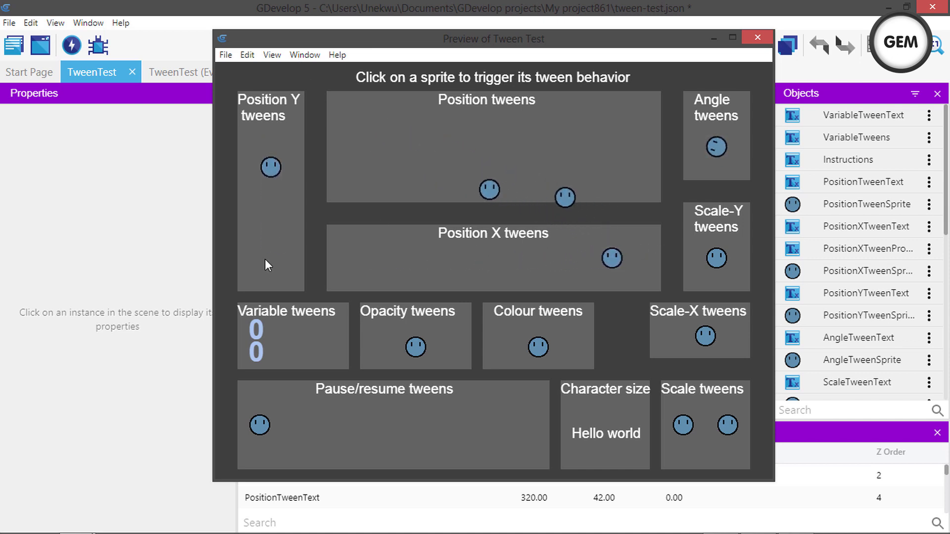
{"action": "left_click", "coordinate": [628, 250]}
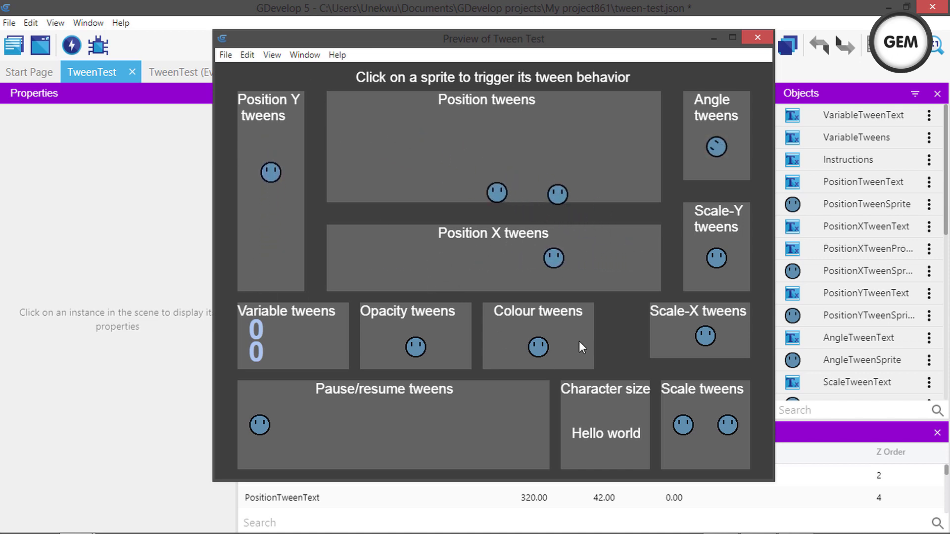
{"action": "left_click", "coordinate": [712, 257]}
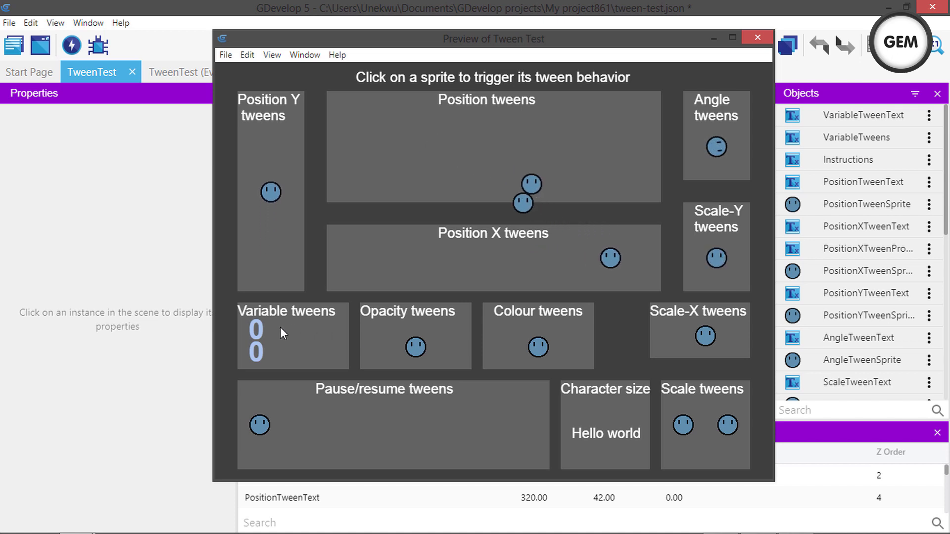
Step: Trigger the Variable, Opacity, Colour, Scale-X, Pause/resume, Character size and Scale tweens in the Tween Test preview
{"action": "left_click", "coordinate": [258, 338]}
{"action": "left_click", "coordinate": [260, 363]}
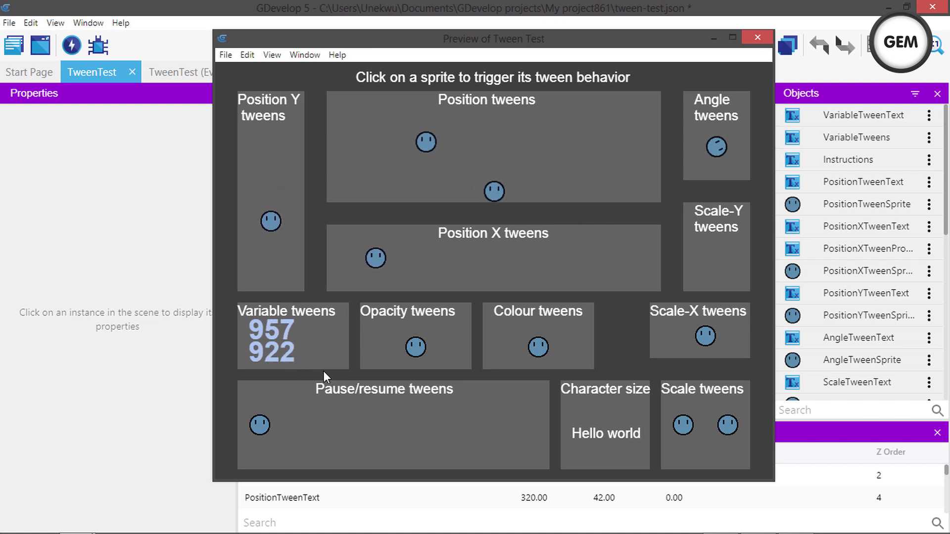
{"action": "left_click", "coordinate": [411, 346]}
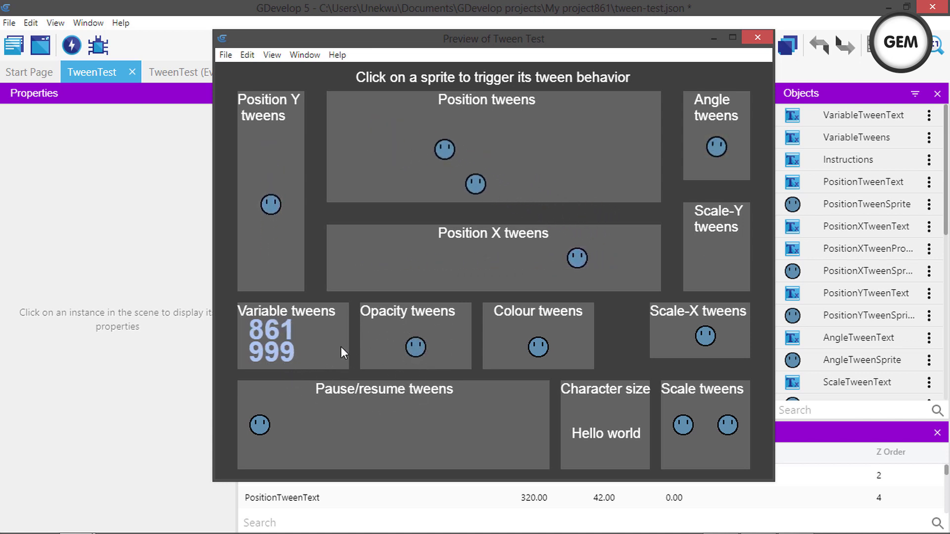
{"action": "left_click", "coordinate": [541, 345]}
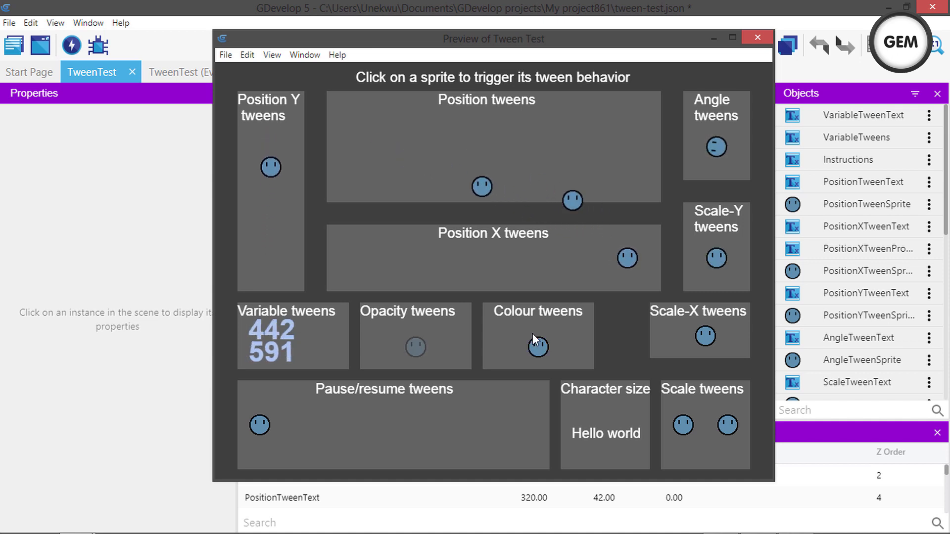
{"action": "left_click", "coordinate": [706, 337]}
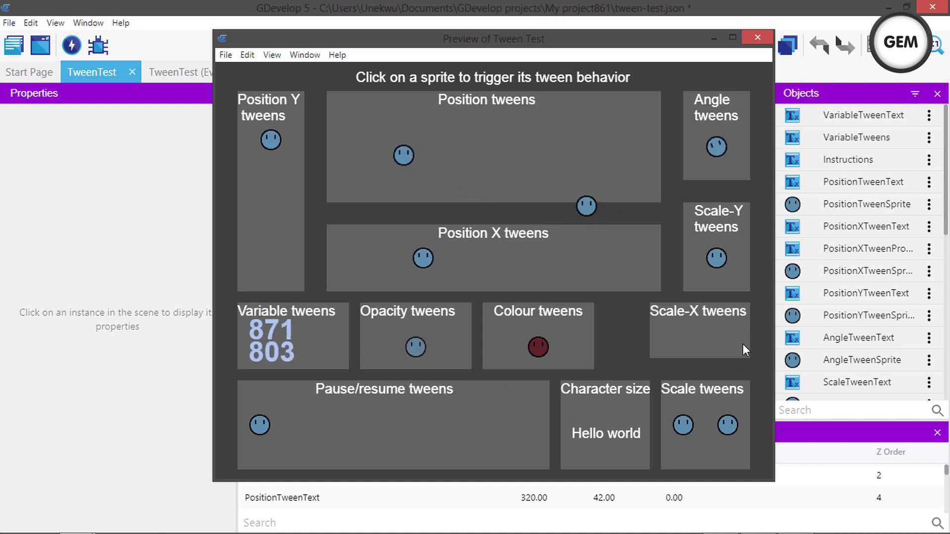
{"action": "left_click", "coordinate": [261, 424]}
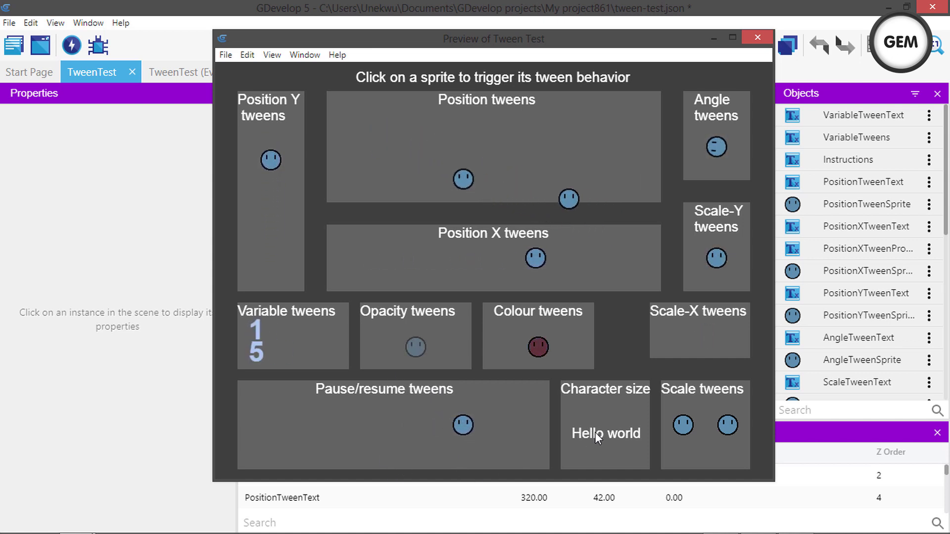
{"action": "left_click", "coordinate": [618, 436]}
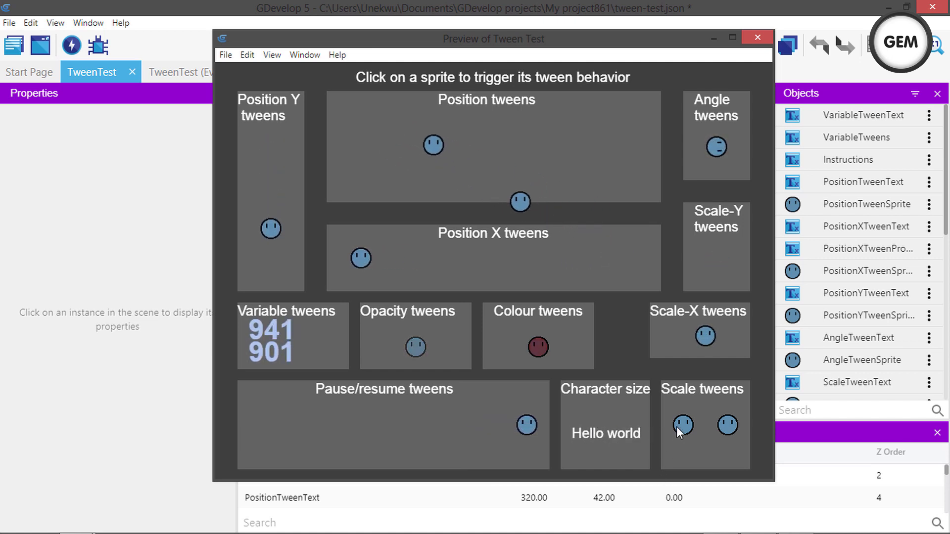
{"action": "left_click", "coordinate": [726, 423]}
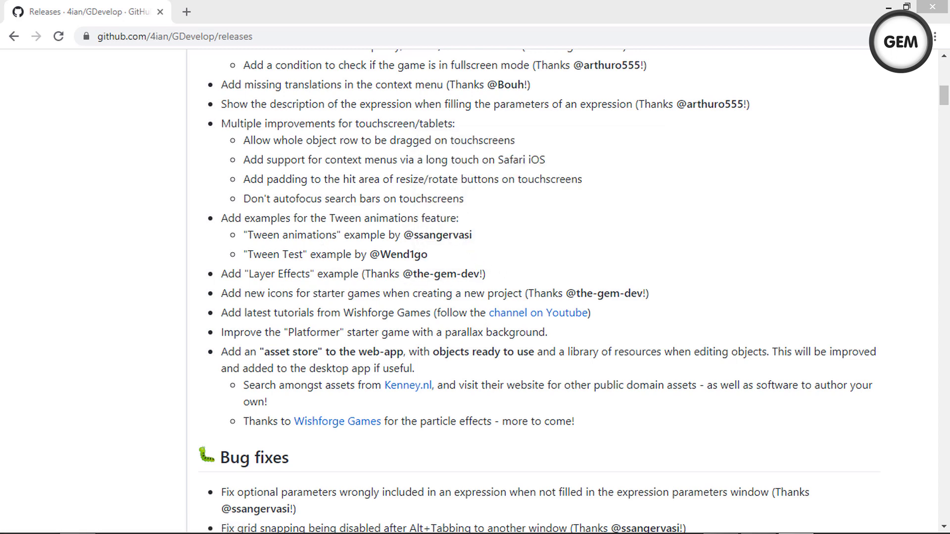
Step: Switch to GDevelop and create a new game from the Layer effects example, searching the examples for "effects"
{"action": "left_click", "coordinate": [75, 527]}
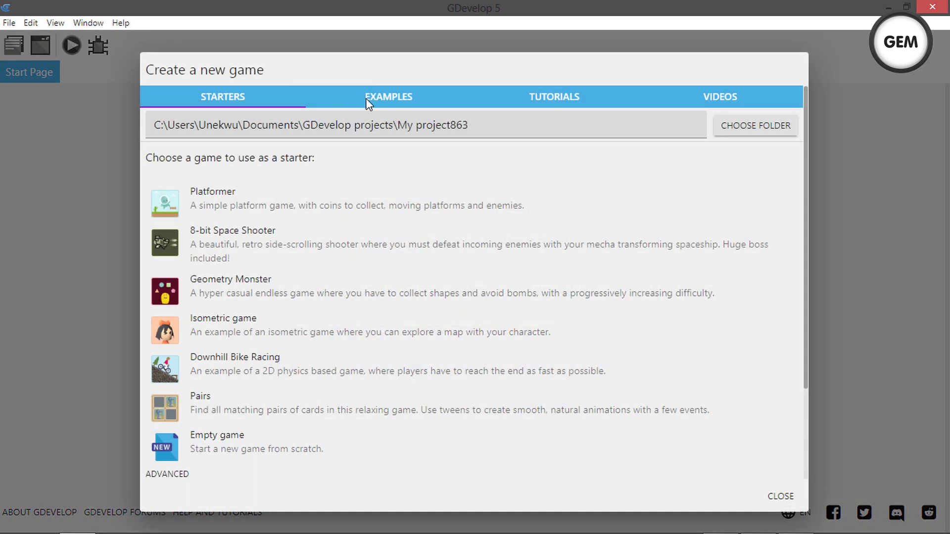
{"action": "left_click", "coordinate": [367, 98]}
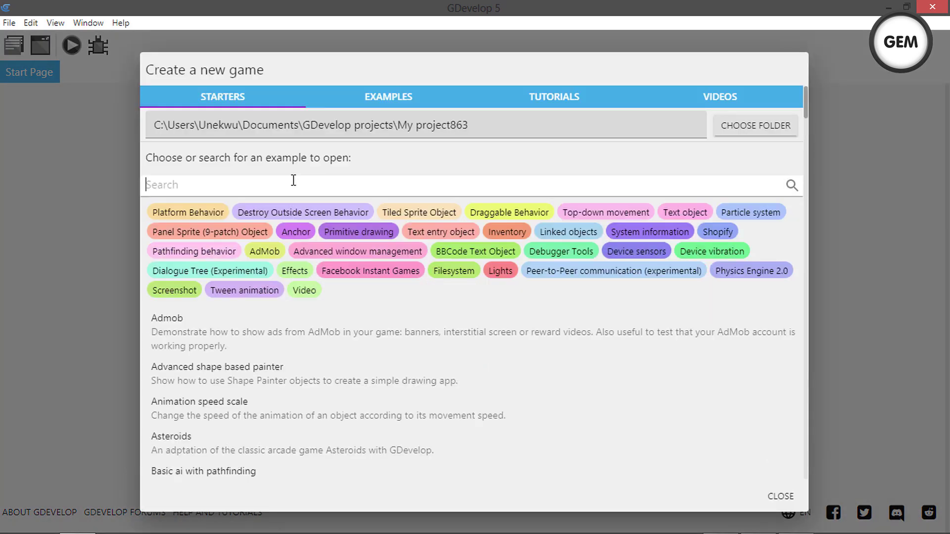
{"action": "left_click", "coordinate": [293, 180]}
{"action": "type", "text": "effects"}
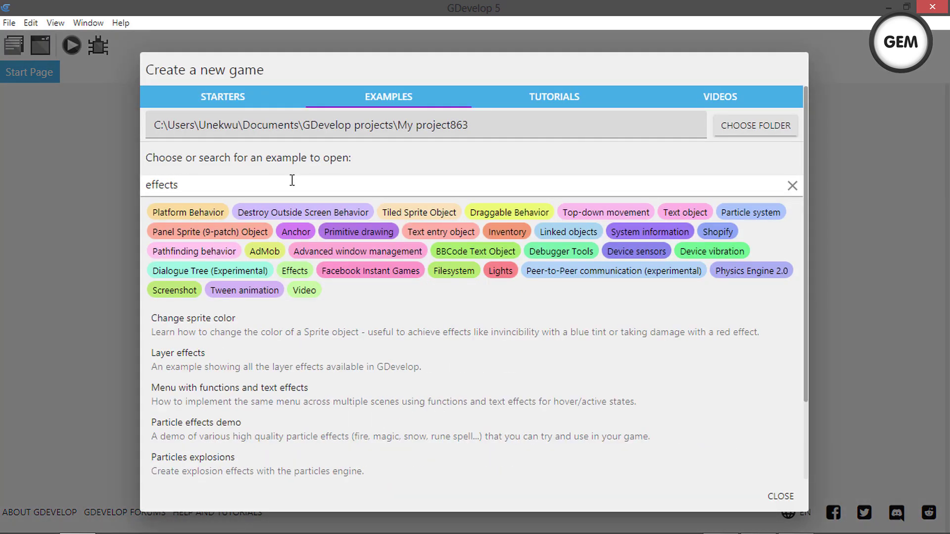
{"action": "left_click", "coordinate": [235, 350]}
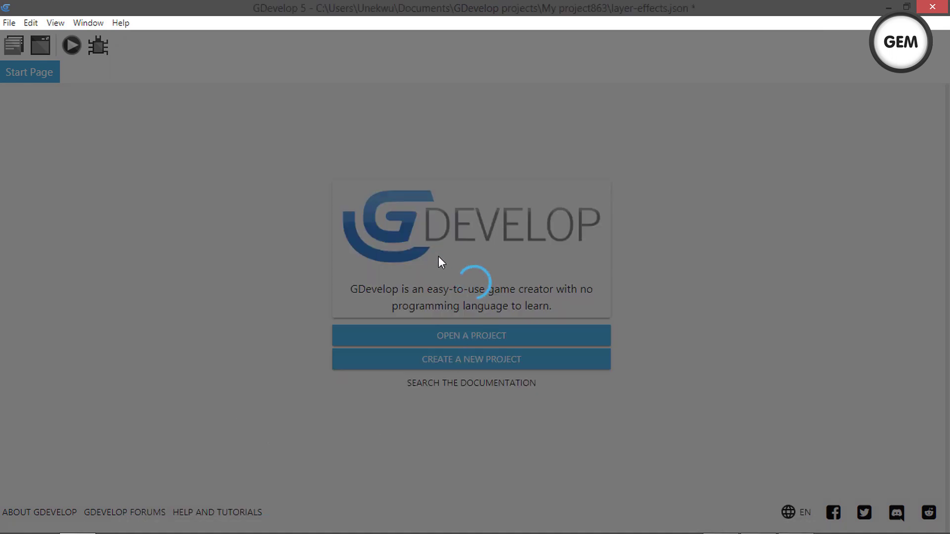
Step: Preview the Layer Effects scene and toggle its light background on and off
{"action": "scroll", "coordinate": [527, 219], "scroll_direction": "down", "scroll_amount": 3}
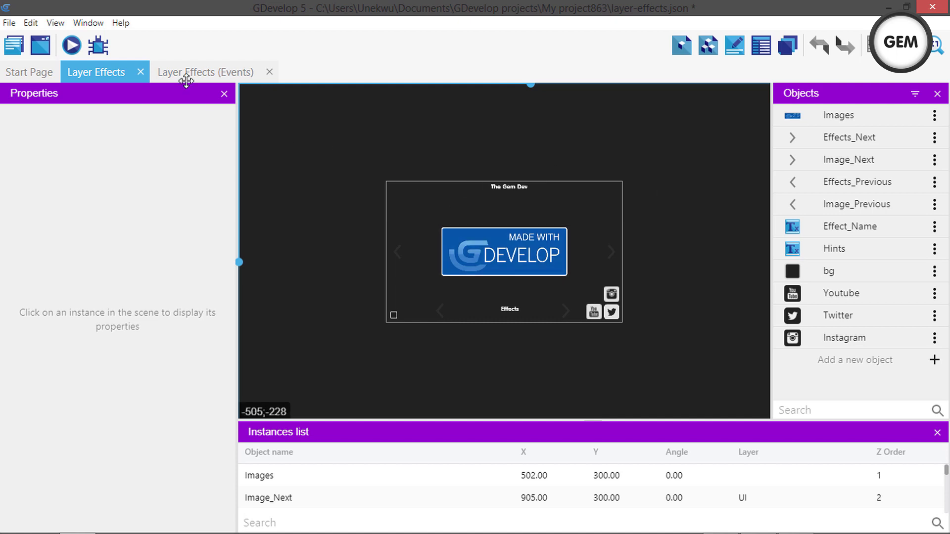
{"action": "left_click", "coordinate": [70, 45]}
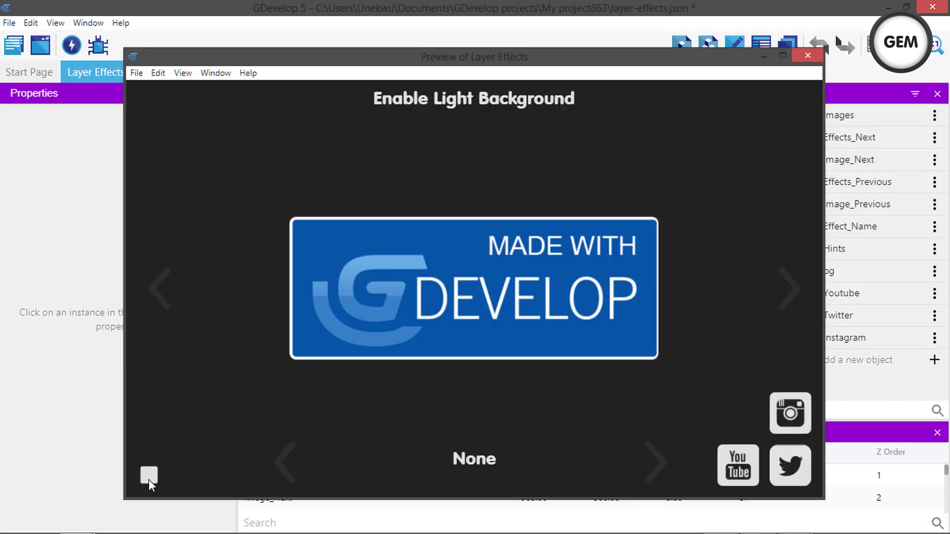
{"action": "left_click", "coordinate": [148, 476]}
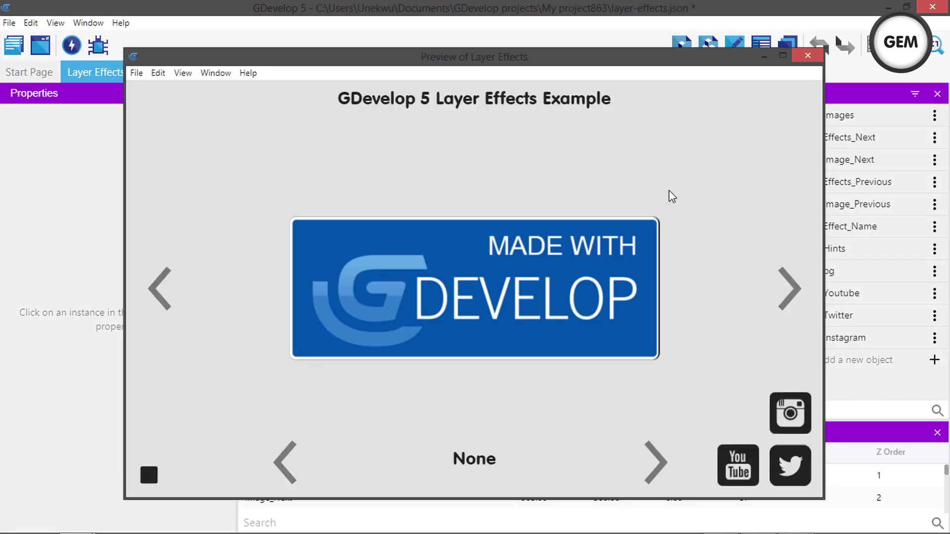
{"action": "left_click", "coordinate": [145, 476]}
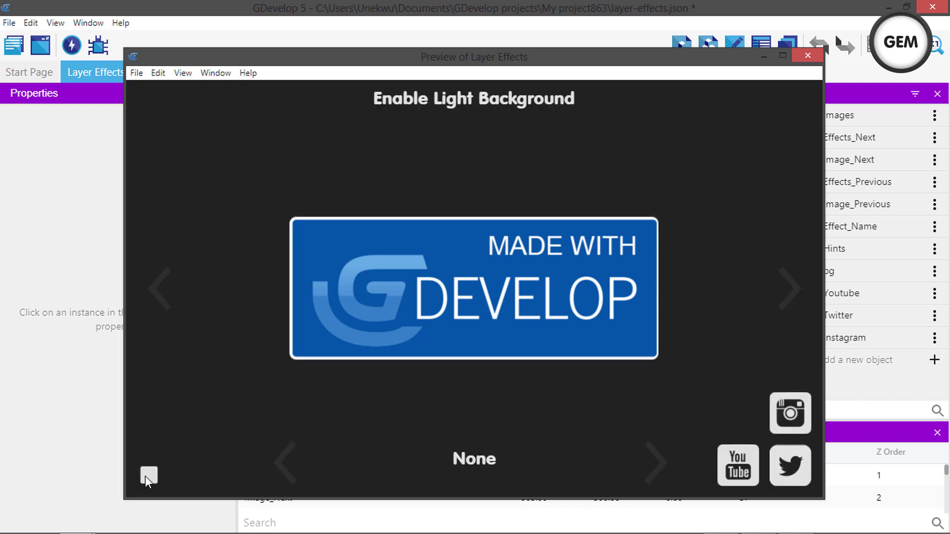
Step: Browse the layer effects in the preview, viewing effects such as Twist and Black and White
{"action": "left_click", "coordinate": [640, 448]}
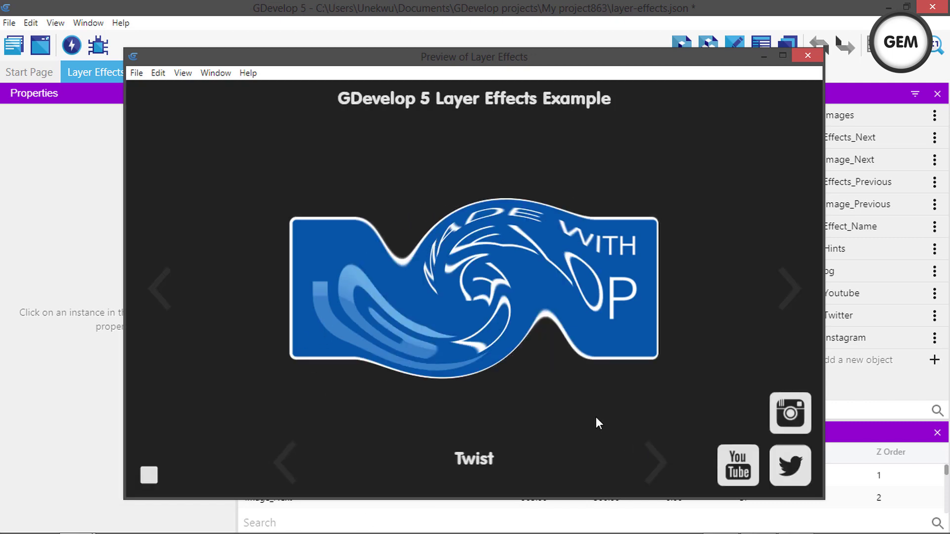
{"action": "left_click", "coordinate": [663, 453]}
{"action": "left_click", "coordinate": [663, 453]}
{"action": "left_click", "coordinate": [663, 452]}
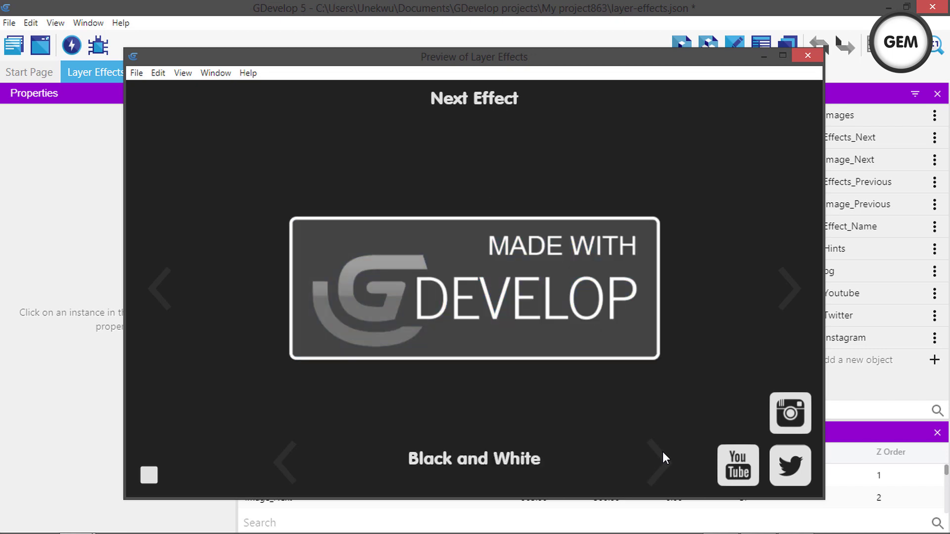
{"action": "left_click", "coordinate": [663, 452]}
{"action": "left_click", "coordinate": [287, 451]}
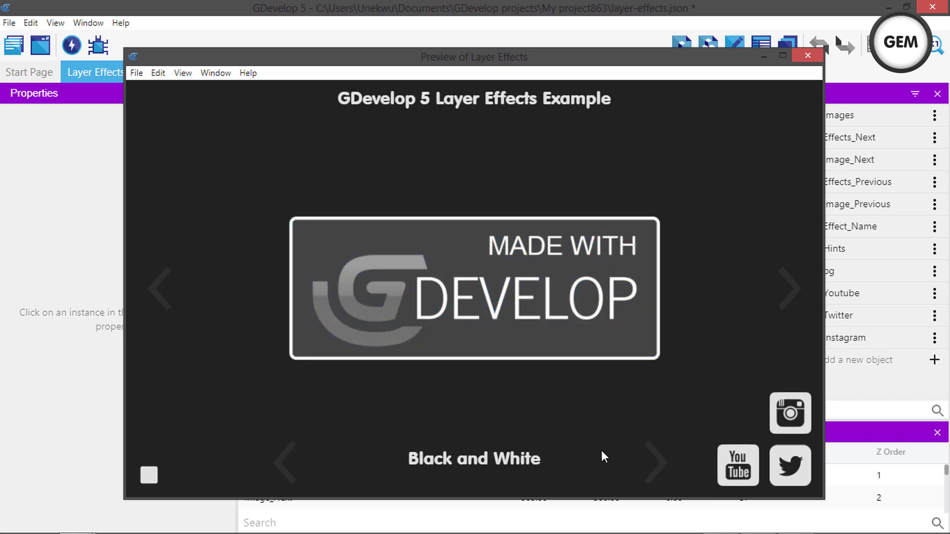
Step: Advance the previewed layer effect through Blending mode, Brightness and Color Map to Dot
{"action": "left_click", "coordinate": [668, 457]}
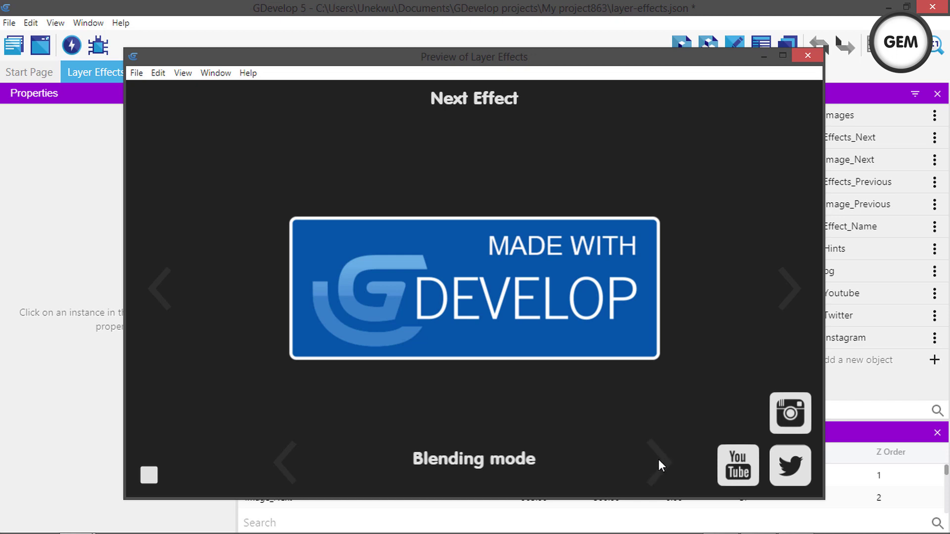
{"action": "left_click", "coordinate": [660, 460]}
{"action": "left_click", "coordinate": [660, 461]}
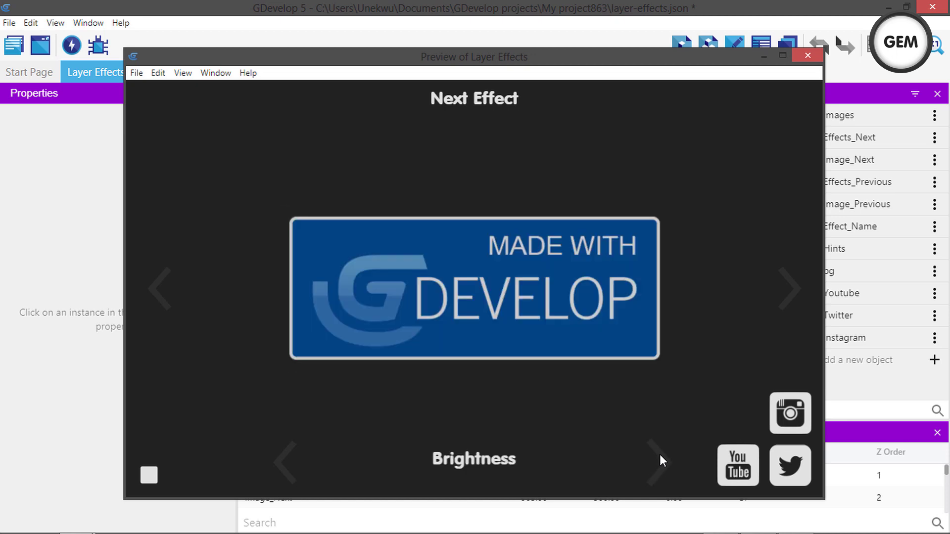
{"action": "left_click", "coordinate": [660, 455]}
{"action": "left_click", "coordinate": [660, 456]}
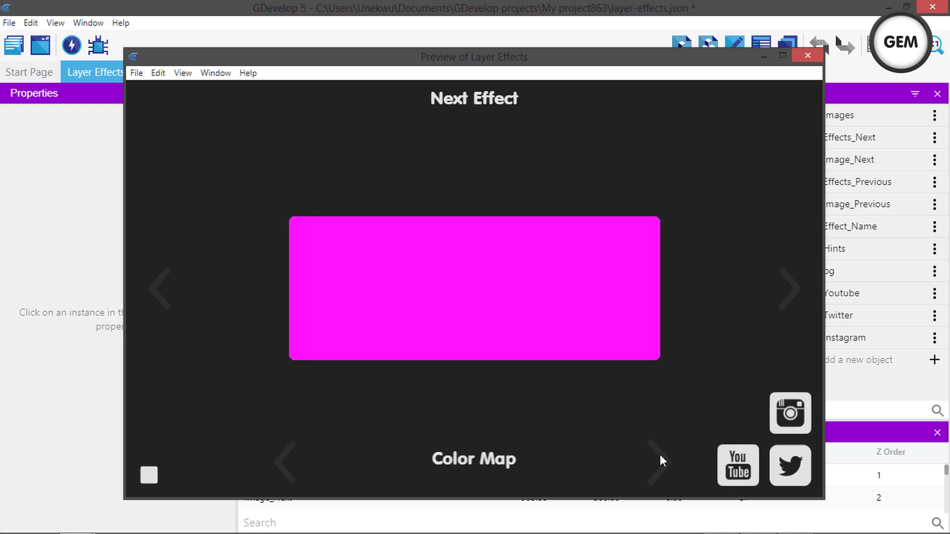
{"action": "left_click", "coordinate": [660, 456]}
{"action": "left_click", "coordinate": [660, 456]}
{"action": "left_click", "coordinate": [660, 455]}
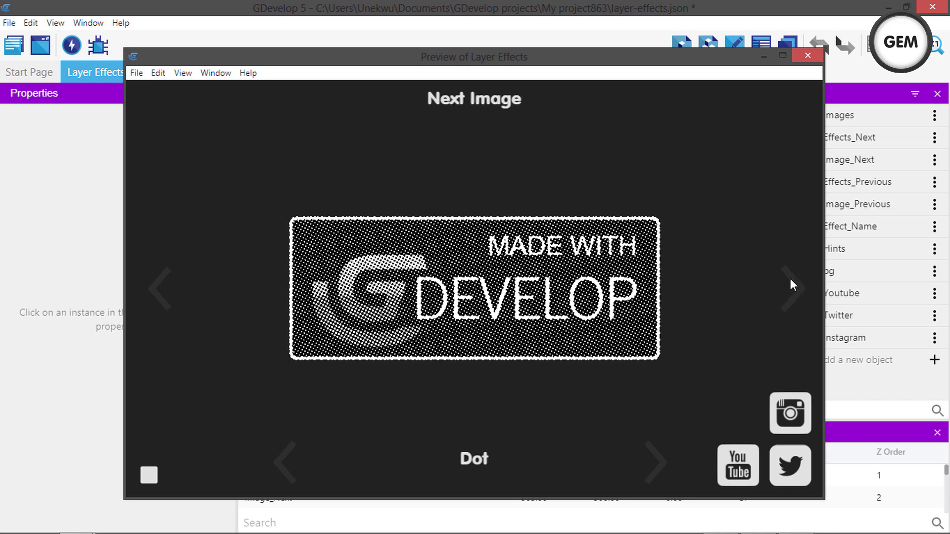
Step: Show the beach sunset image in the preview and advance the effect through Drop shadow to Glitch
{"action": "left_click", "coordinate": [791, 283]}
{"action": "left_click", "coordinate": [650, 453]}
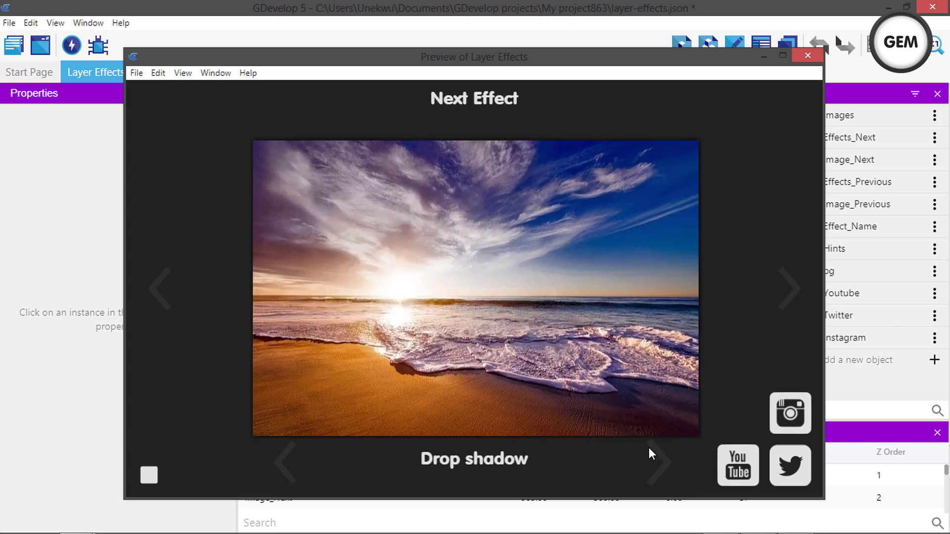
{"action": "left_click", "coordinate": [649, 450]}
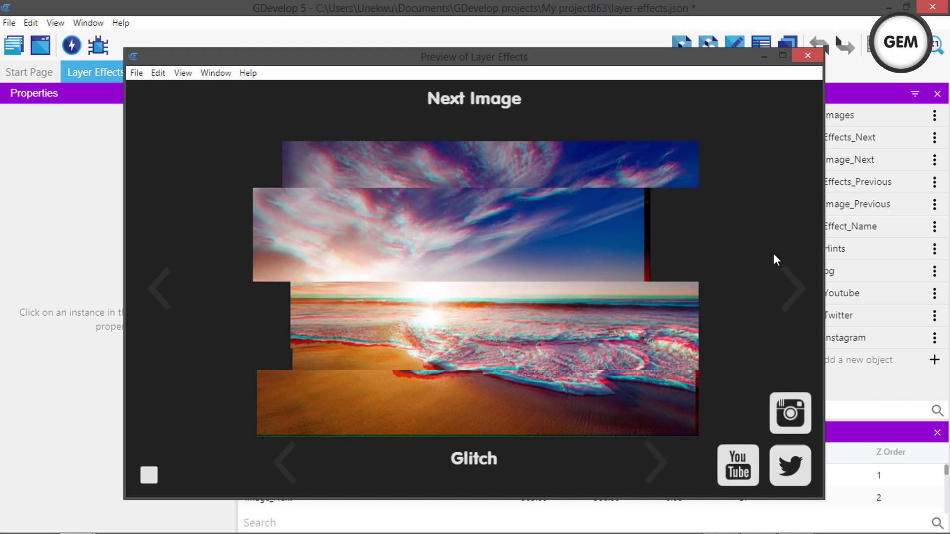
Step: Cycle the preview images with the Glitch effect to the poppy field, and advance past the Glow effect
{"action": "left_click", "coordinate": [785, 278]}
{"action": "left_click", "coordinate": [789, 280]}
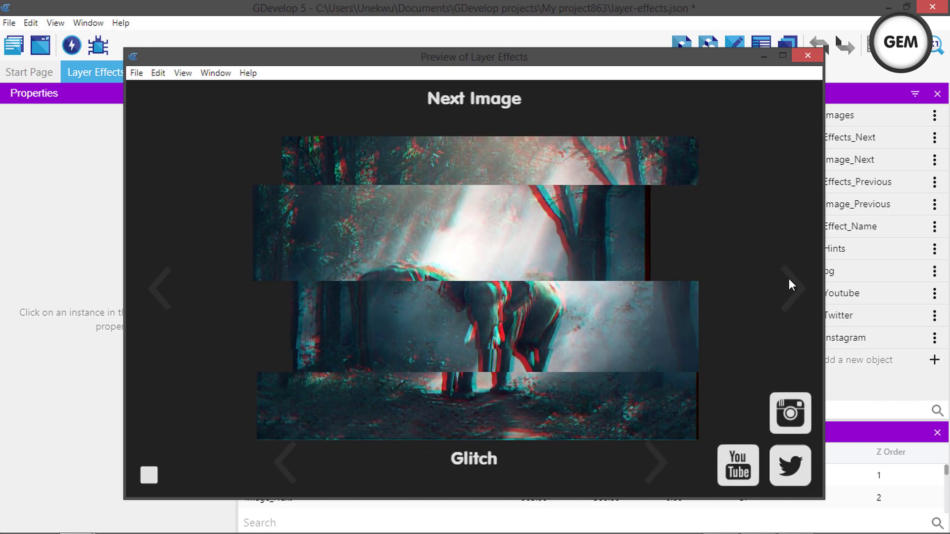
{"action": "left_click", "coordinate": [788, 279]}
{"action": "left_click", "coordinate": [789, 278]}
{"action": "left_click", "coordinate": [789, 278]}
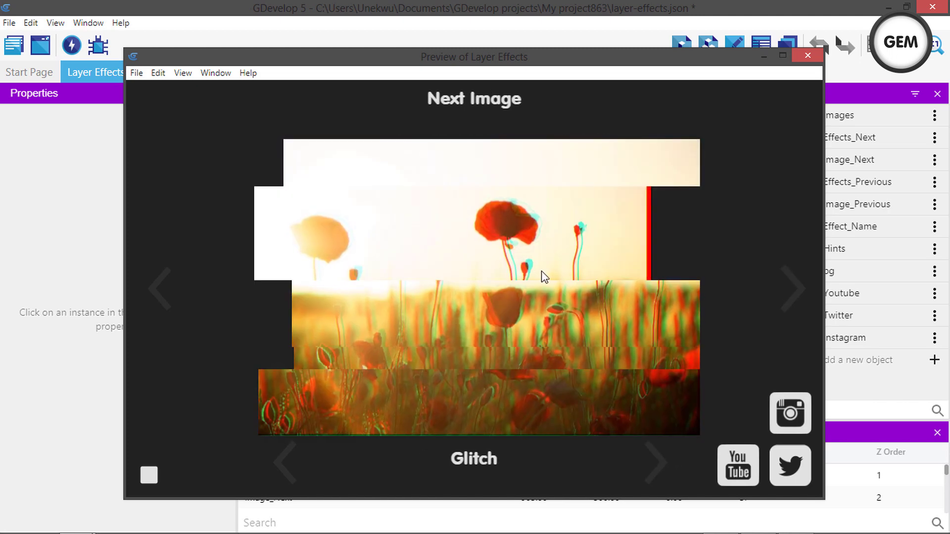
{"action": "left_click", "coordinate": [641, 462]}
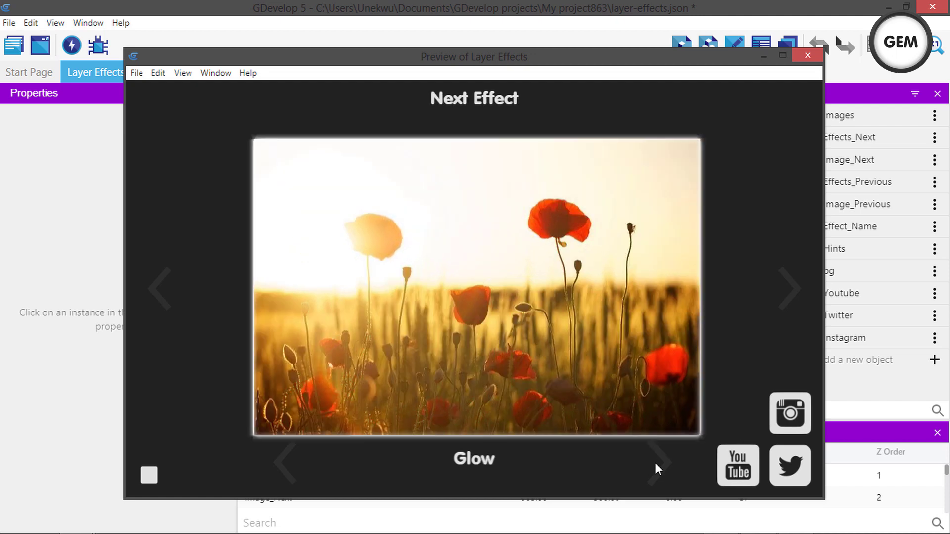
{"action": "left_click", "coordinate": [663, 455]}
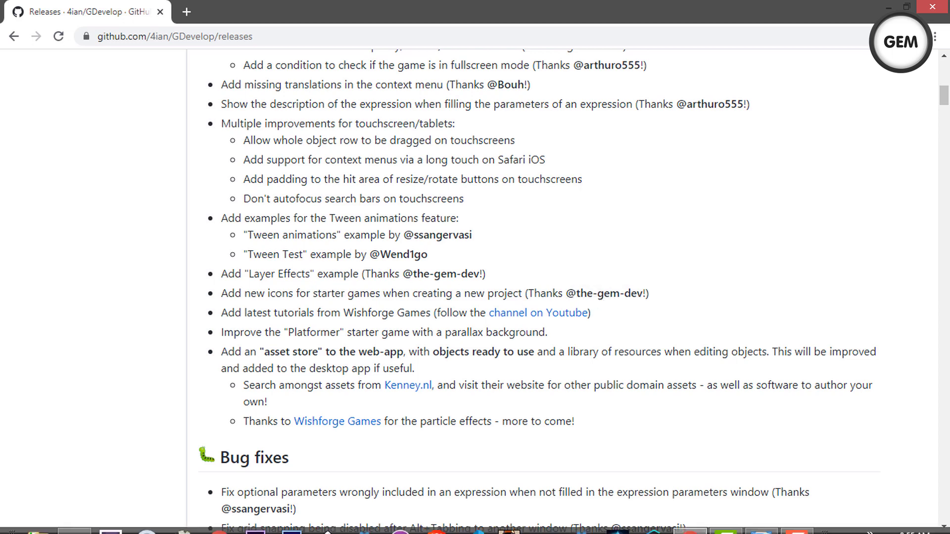
Step: Switch to GDevelop and look through the starter games offered for a new project
{"action": "left_click", "coordinate": [74, 520]}
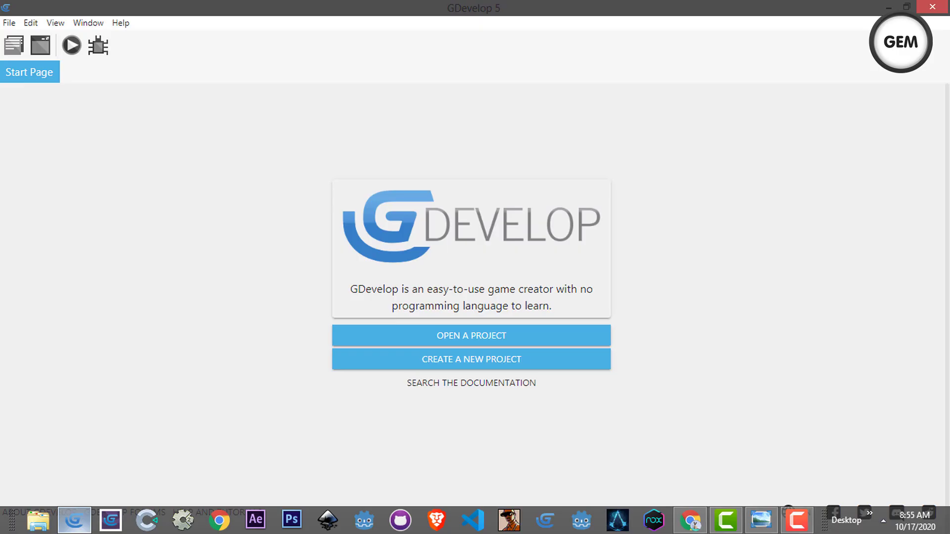
{"action": "left_click", "coordinate": [533, 371]}
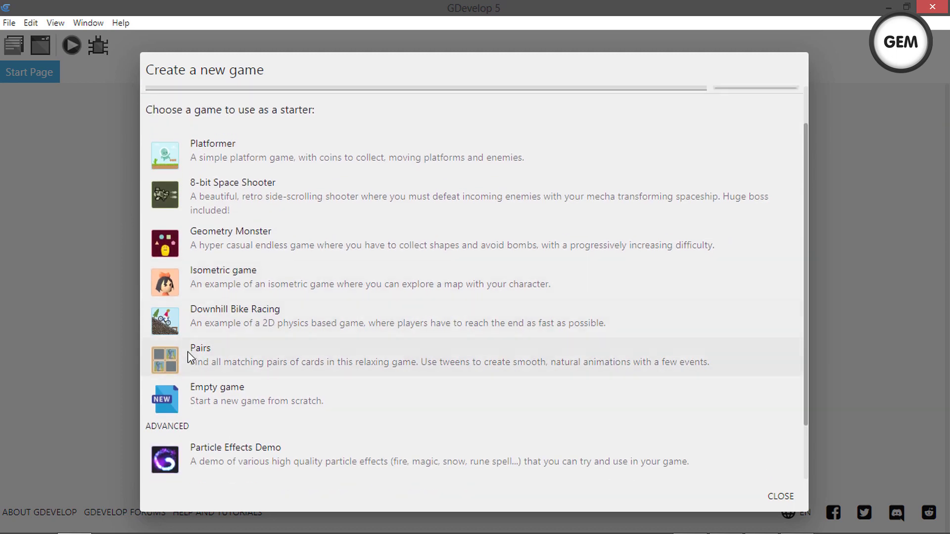
{"action": "scroll", "coordinate": [188, 351], "scroll_direction": "down", "scroll_amount": 1}
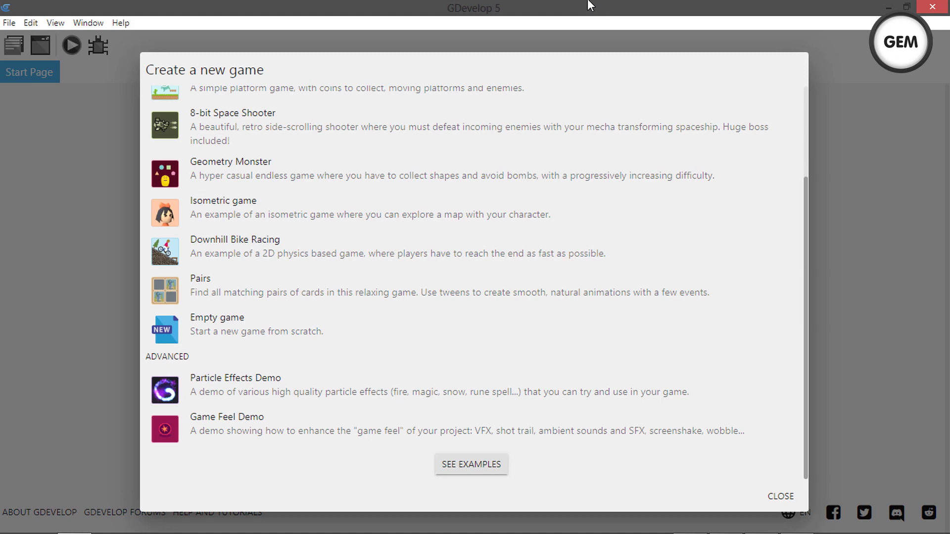
Step: Arrange GDevelop side by side with the "dddd" screenshot in Windows Photo Viewer and compare the new and old starter game icons
{"action": "left_click_drag", "start_coordinate": [594, 7], "coordinate": [1, 247]}
{"action": "left_click", "coordinate": [761, 520]}
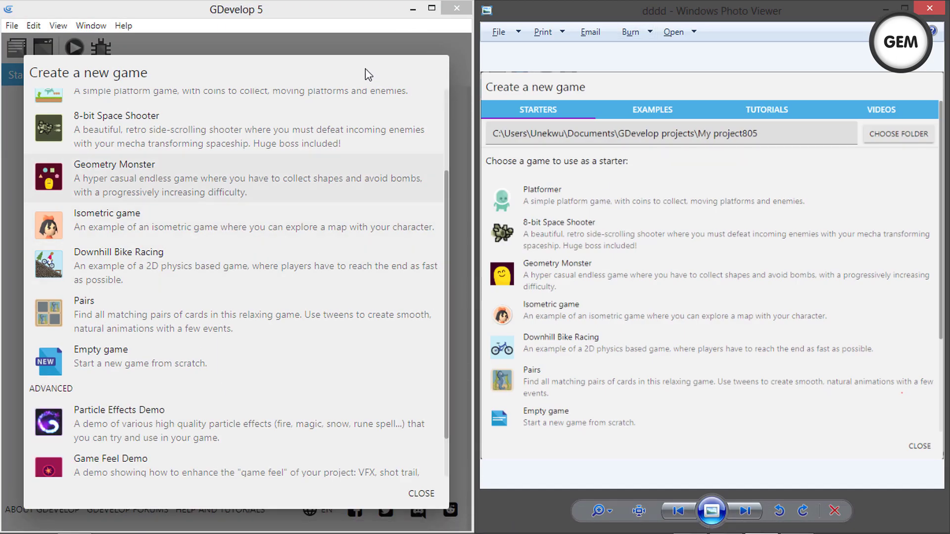
{"action": "scroll", "coordinate": [312, 240], "scroll_direction": "up", "scroll_amount": 3}
{"action": "left_click", "coordinate": [716, 207]}
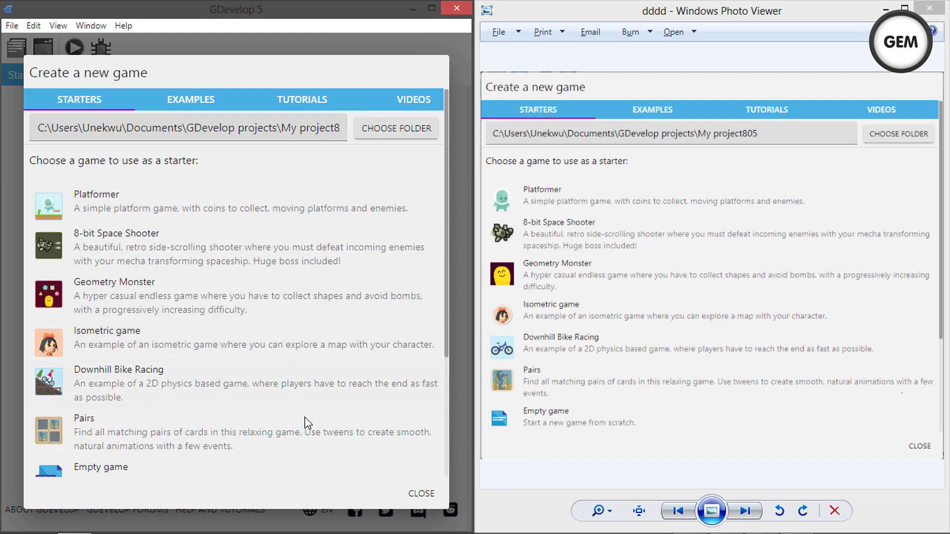
{"action": "scroll", "coordinate": [213, 295], "scroll_direction": "down", "scroll_amount": 3}
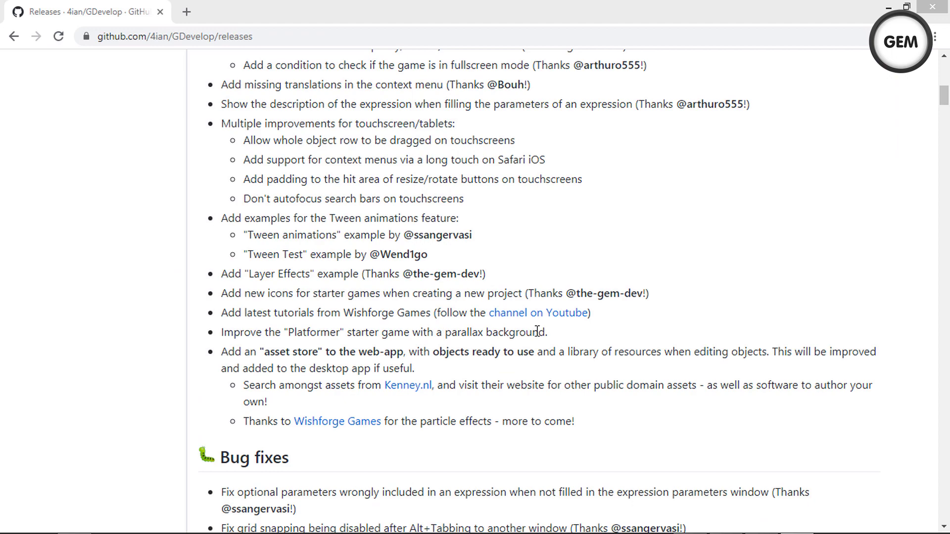
Step: Switch from the release notes to GDevelop and create a new game from the Platformer starter
{"action": "left_click", "coordinate": [74, 520]}
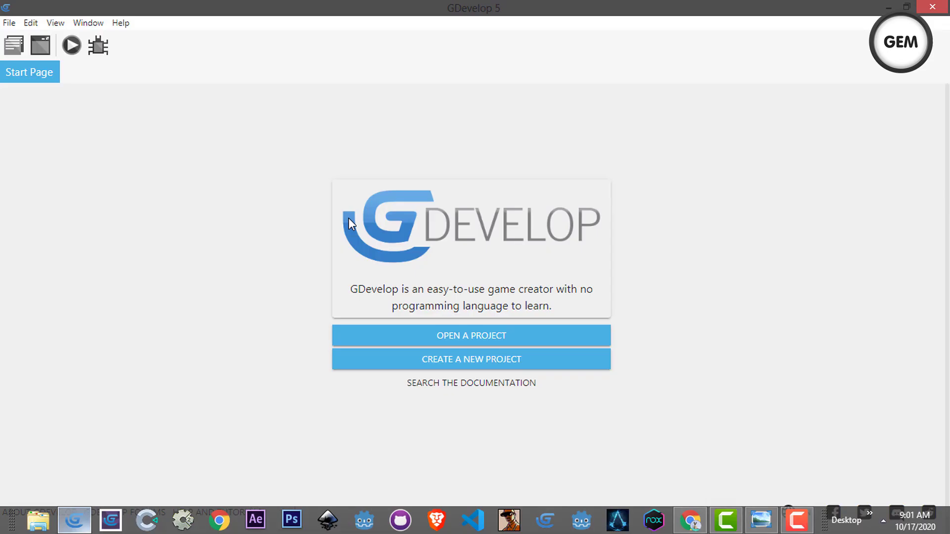
{"action": "left_click", "coordinate": [473, 360]}
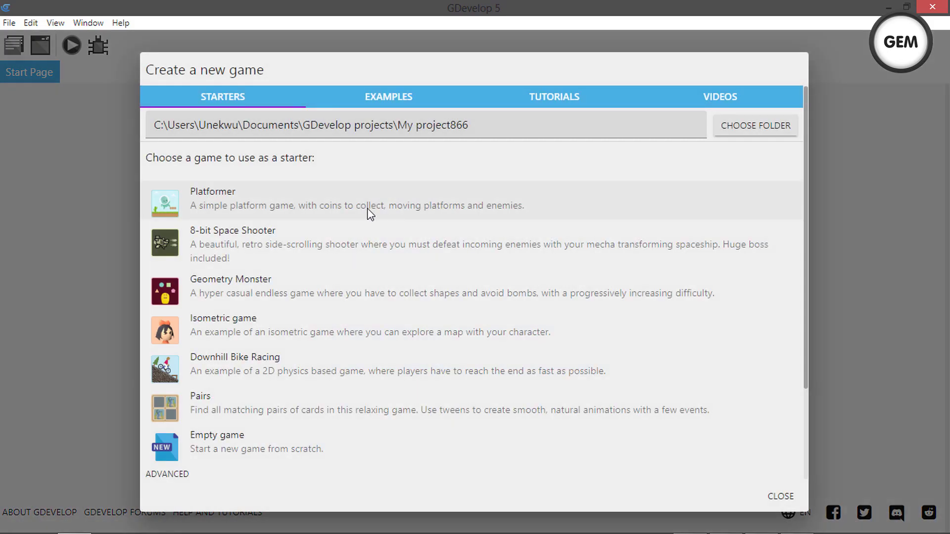
{"action": "left_click", "coordinate": [359, 205]}
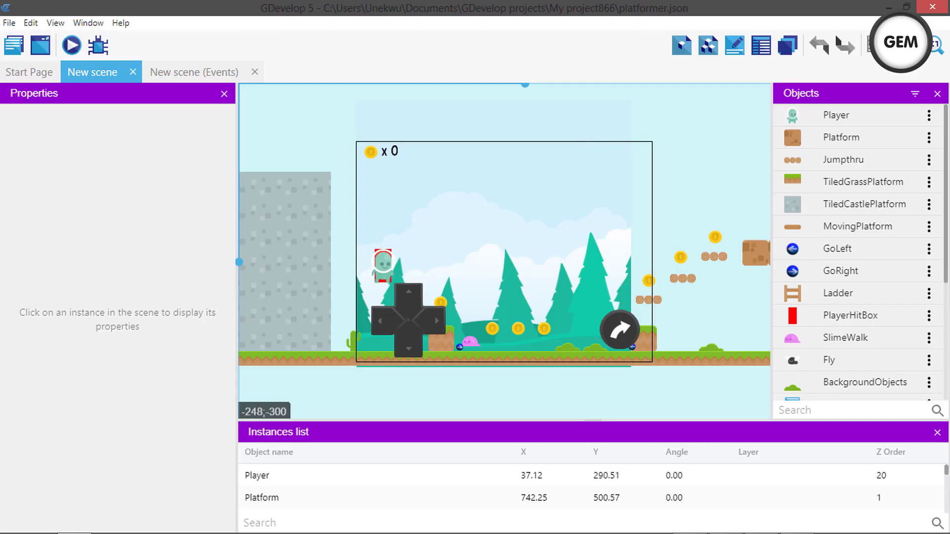
Step: Preview the Platformer game and run and jump the player to the right to examine the parallax background
{"action": "left_click", "coordinate": [72, 45]}
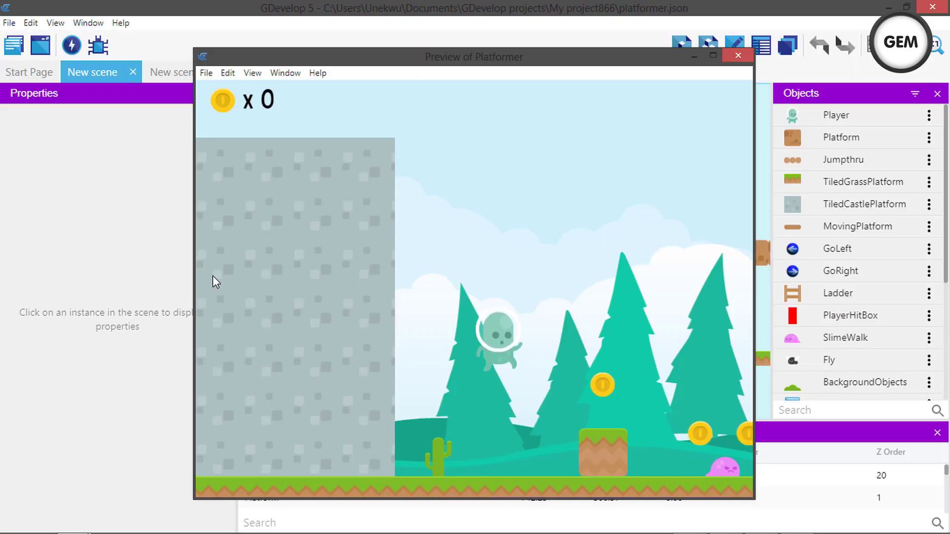
{"action": "key", "text": "Right"}
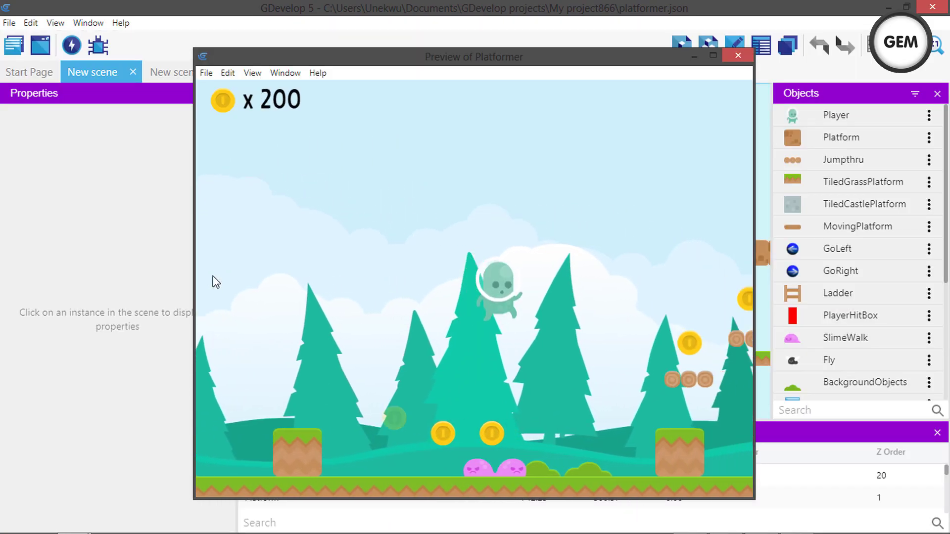
{"action": "key", "text": "Right"}
{"action": "key", "text": "space"}
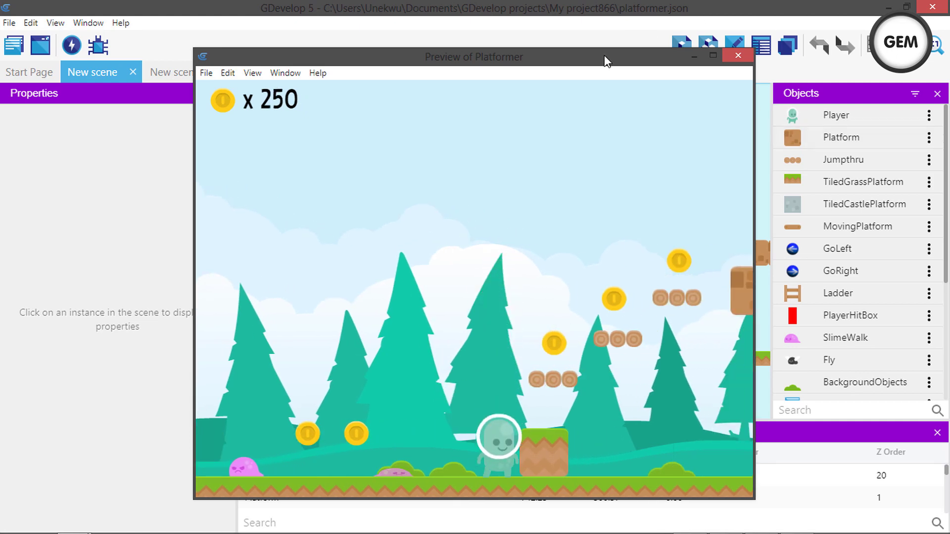
{"action": "left_click_drag", "start_coordinate": [606, 61], "coordinate": [650, 54]}
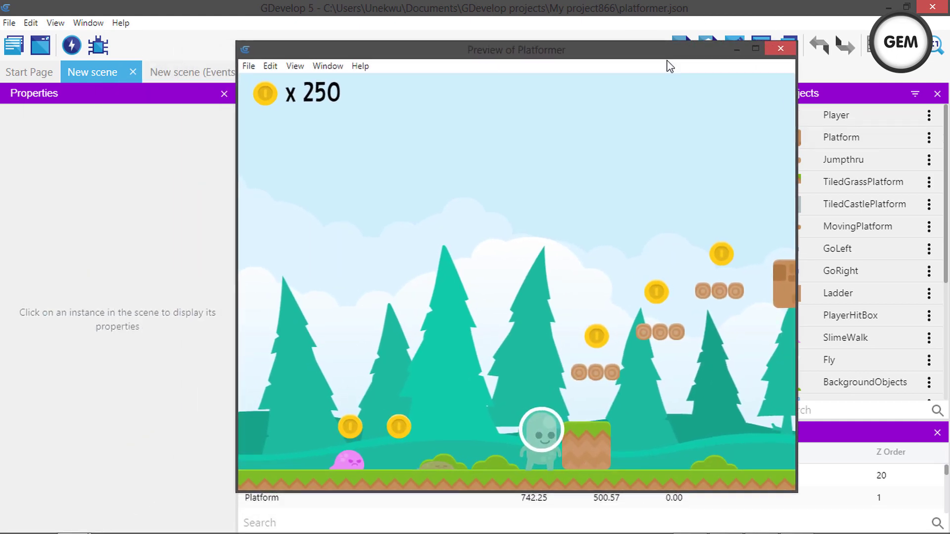
{"action": "key", "text": "Right"}
{"action": "key", "text": "space"}
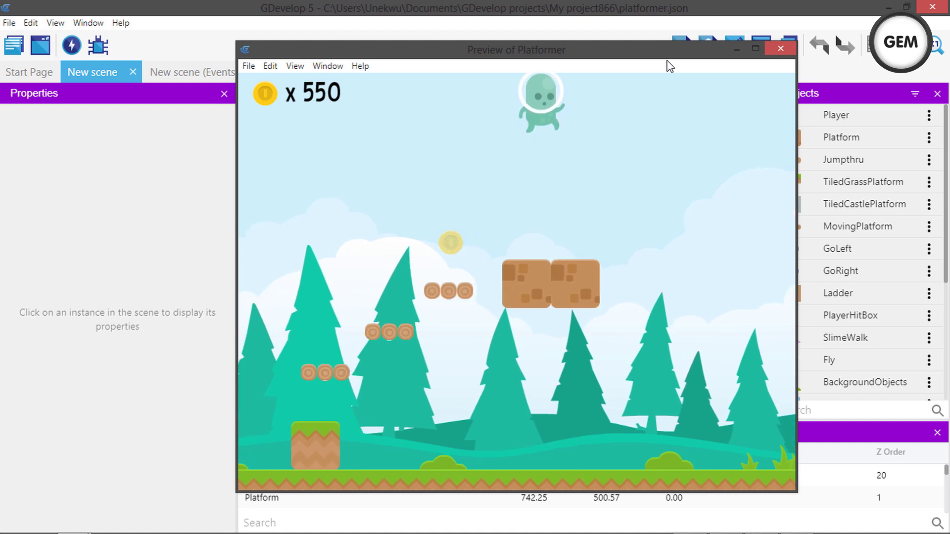
Step: Run and jump the player further right to examine the parallax background, and close the Platformer preview
{"action": "key", "text": "Right"}
{"action": "key", "text": "space"}
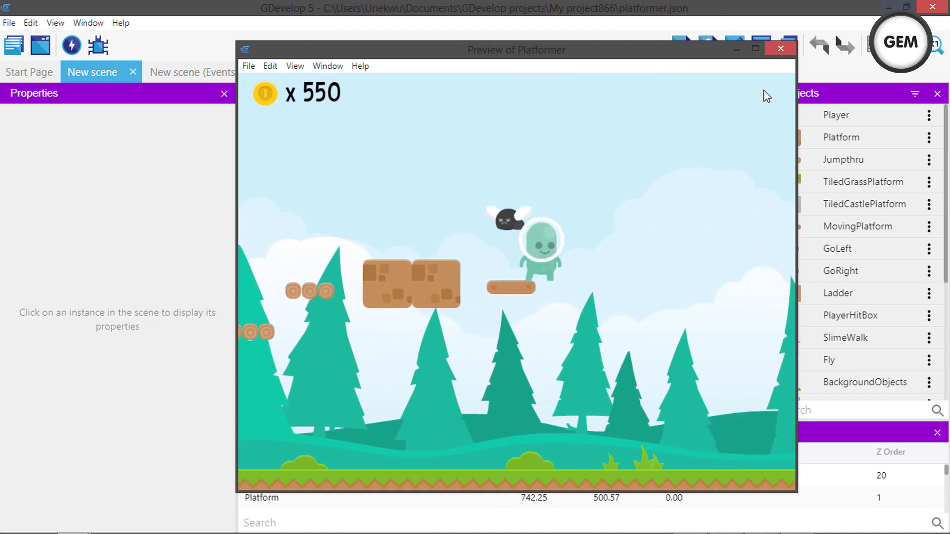
{"action": "left_click", "coordinate": [781, 48]}
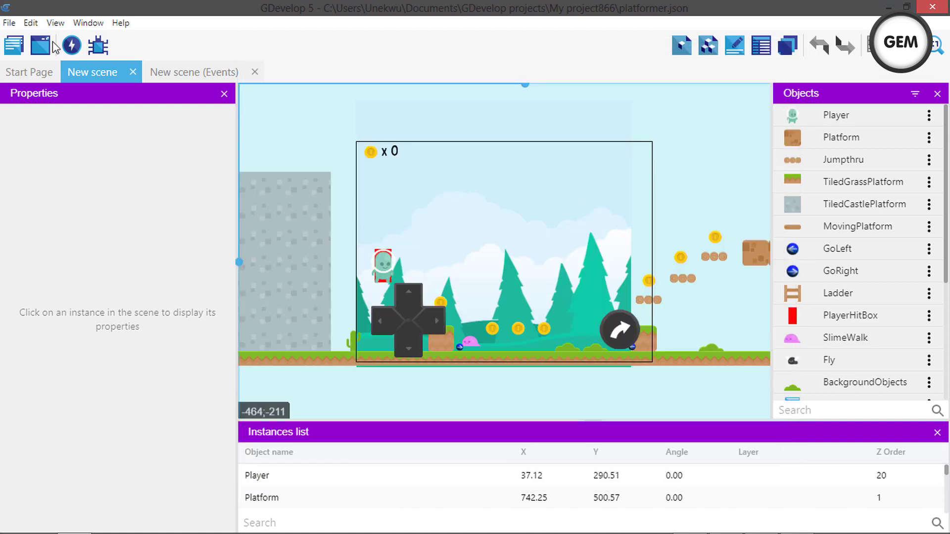
Step: Look through the Platformer scene's events, from the moving platforms to the virtual controls
{"action": "left_click", "coordinate": [169, 75]}
{"action": "scroll", "coordinate": [371, 208], "scroll_direction": "down", "scroll_amount": 10}
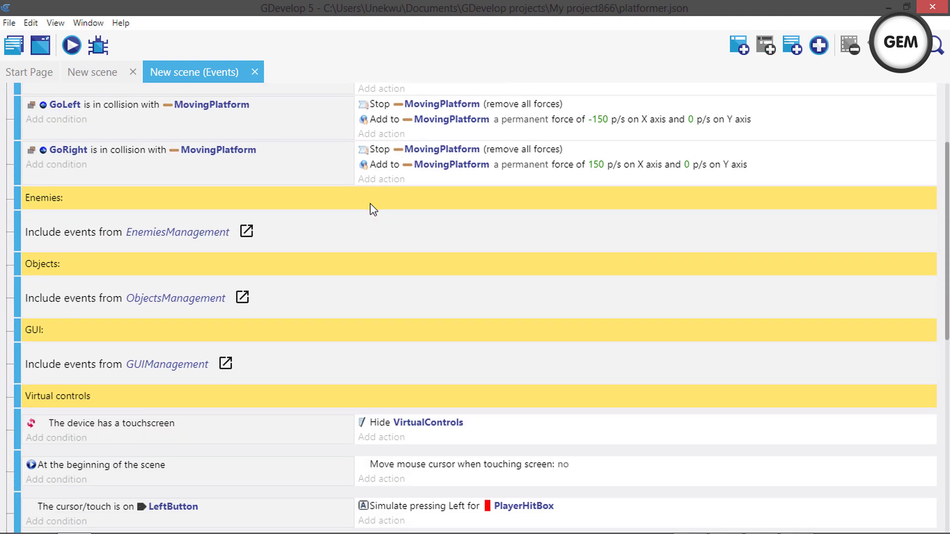
{"action": "scroll", "coordinate": [371, 207], "scroll_direction": "down", "scroll_amount": 2}
{"action": "scroll", "coordinate": [371, 207], "scroll_direction": "up", "scroll_amount": 10}
{"action": "scroll", "coordinate": [371, 207], "scroll_direction": "down", "scroll_amount": 10}
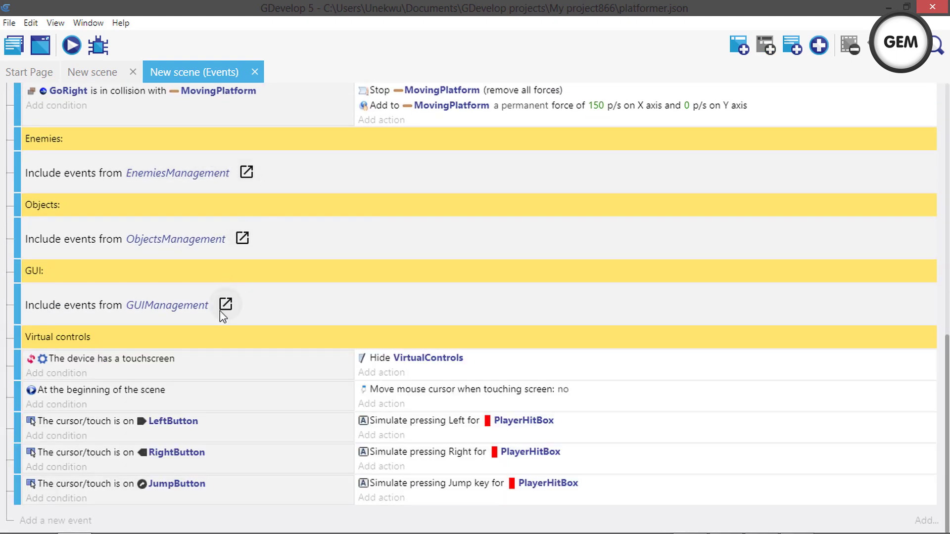
Step: Return to the scene and inspect the TiledForestBackground object's properties and its HorizontalTiledSpriteParallax behavior settings
{"action": "left_click", "coordinate": [97, 69]}
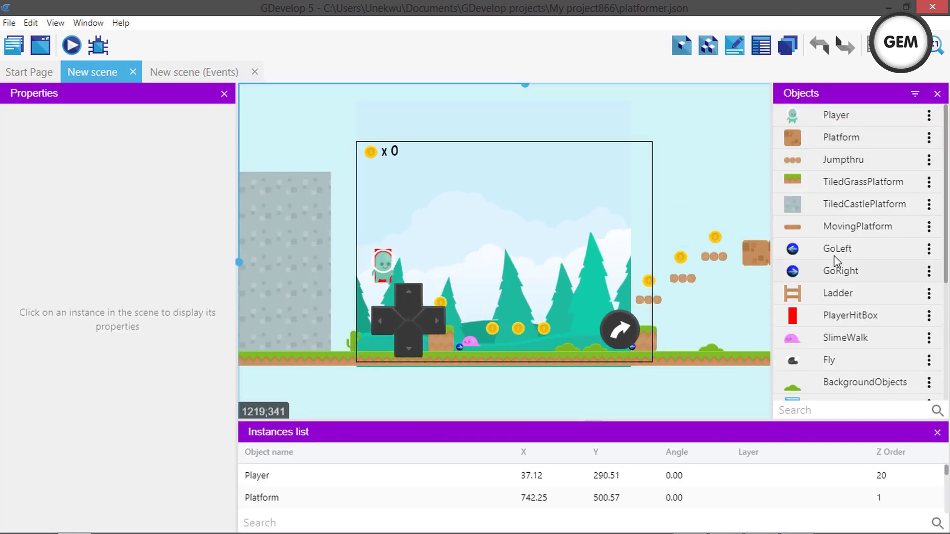
{"action": "scroll", "coordinate": [847, 322], "scroll_direction": "down", "scroll_amount": 5}
{"action": "double_click", "coordinate": [849, 369]}
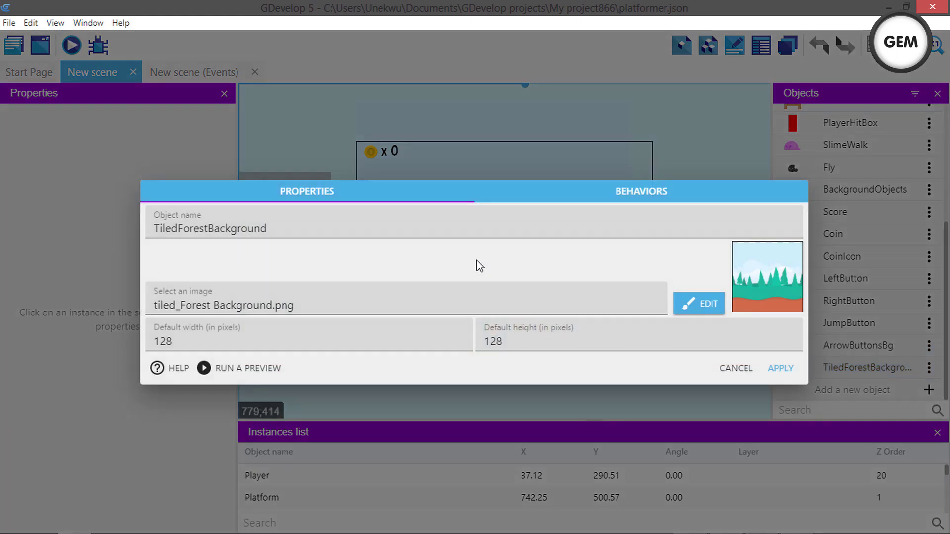
{"action": "left_click", "coordinate": [592, 187]}
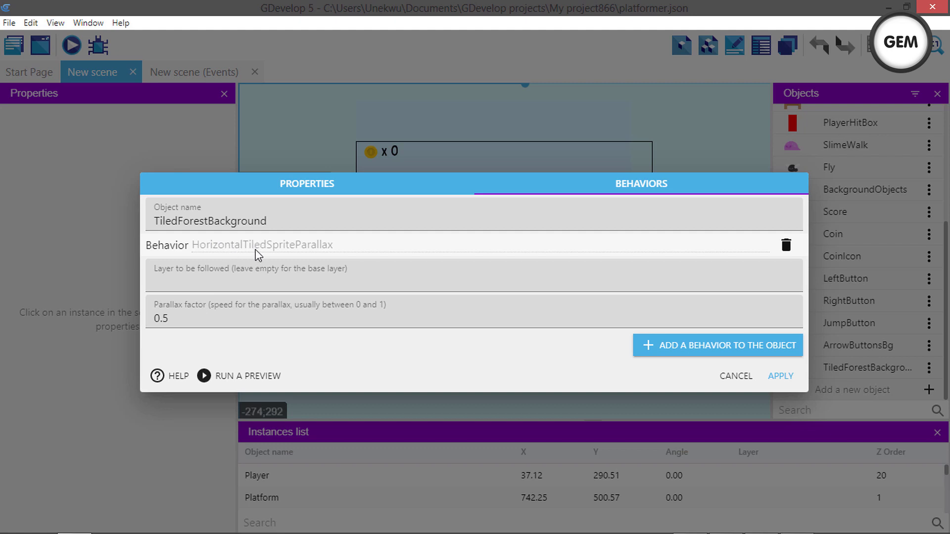
{"action": "left_click", "coordinate": [312, 280]}
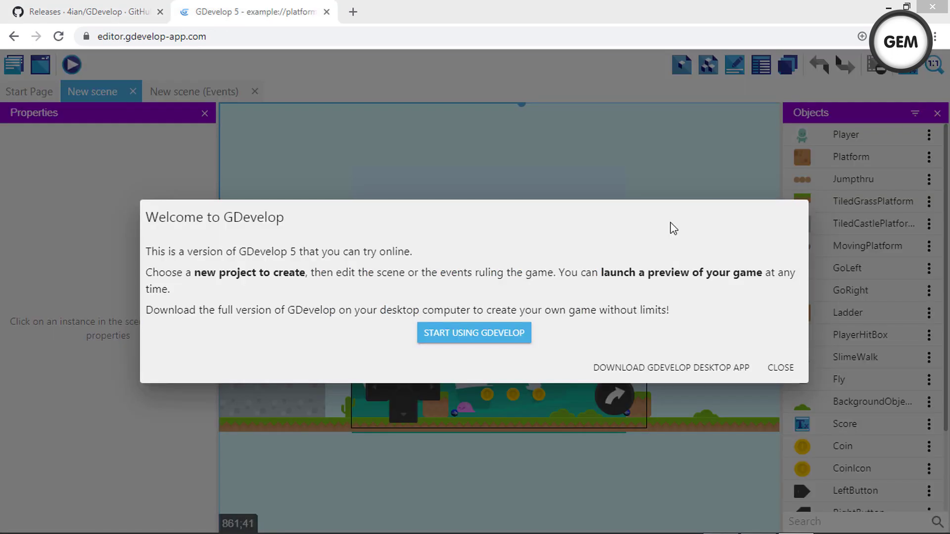
Step: In the GDevelop web app in the browser, dismiss the welcome message and close the Platformer project
{"action": "left_click", "coordinate": [673, 229]}
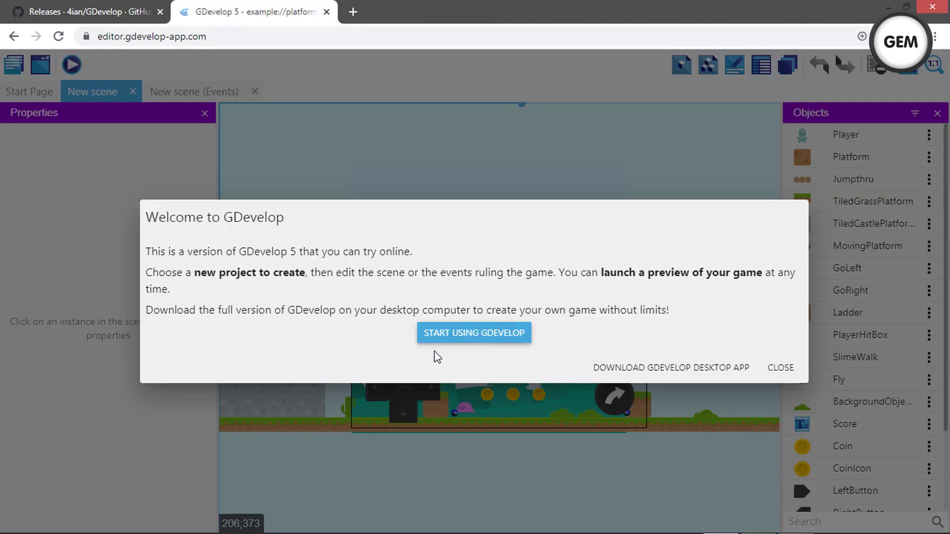
{"action": "left_click", "coordinate": [473, 334]}
{"action": "left_click", "coordinate": [14, 64]}
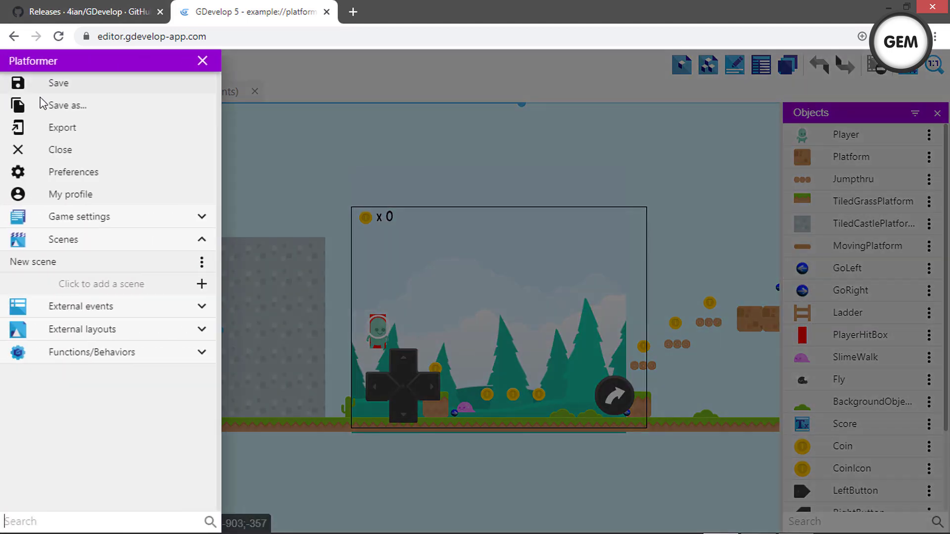
{"action": "left_click", "coordinate": [103, 155]}
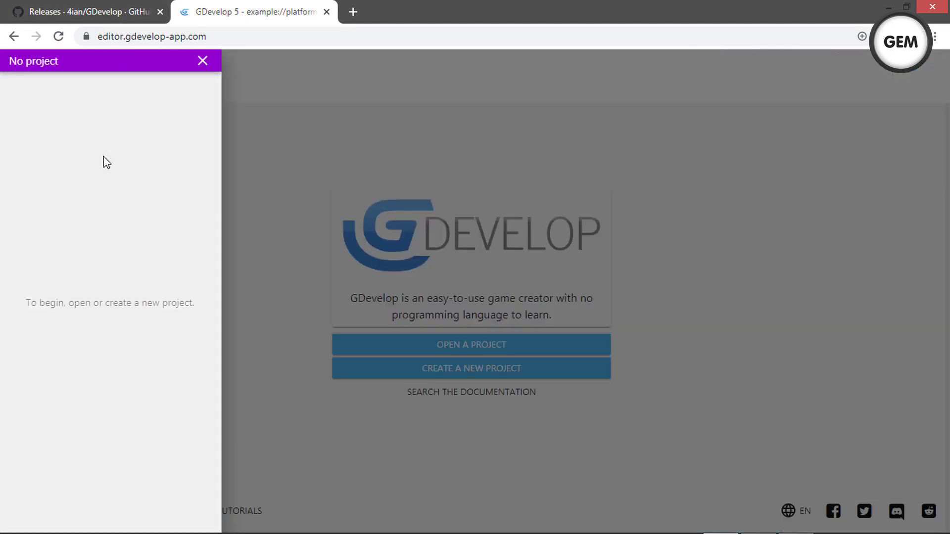
Step: Create a new project from the Empty game starter, add a scene and open it
{"action": "left_click", "coordinate": [549, 341]}
{"action": "left_click", "coordinate": [568, 367]}
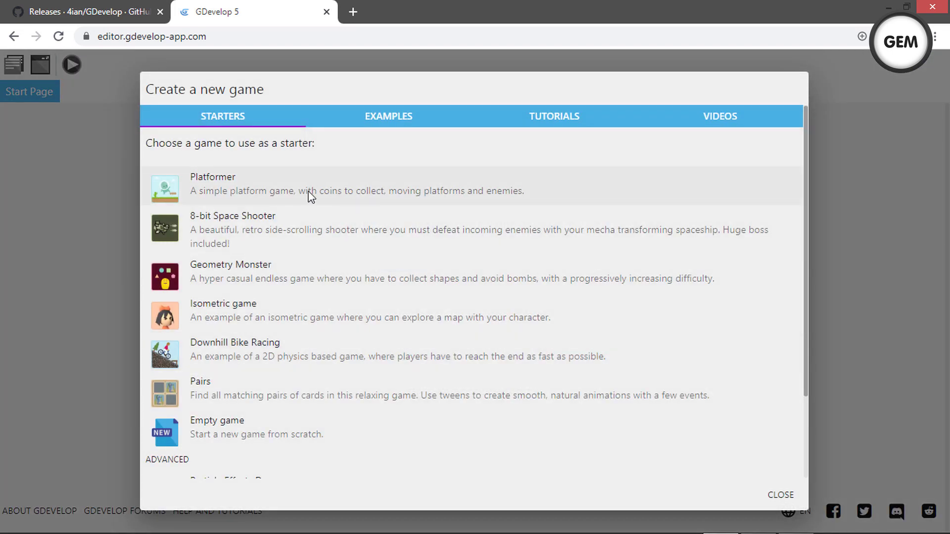
{"action": "left_click", "coordinate": [329, 432]}
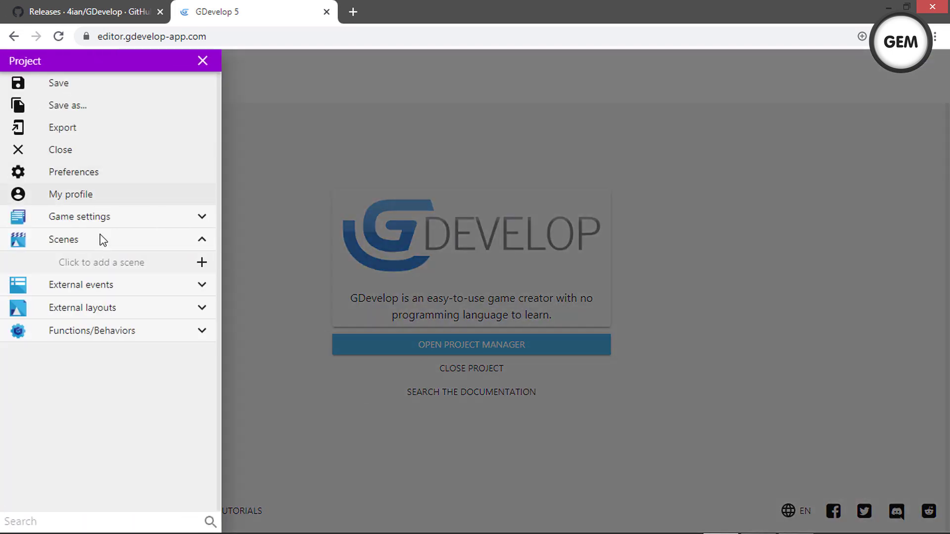
{"action": "left_click", "coordinate": [105, 263]}
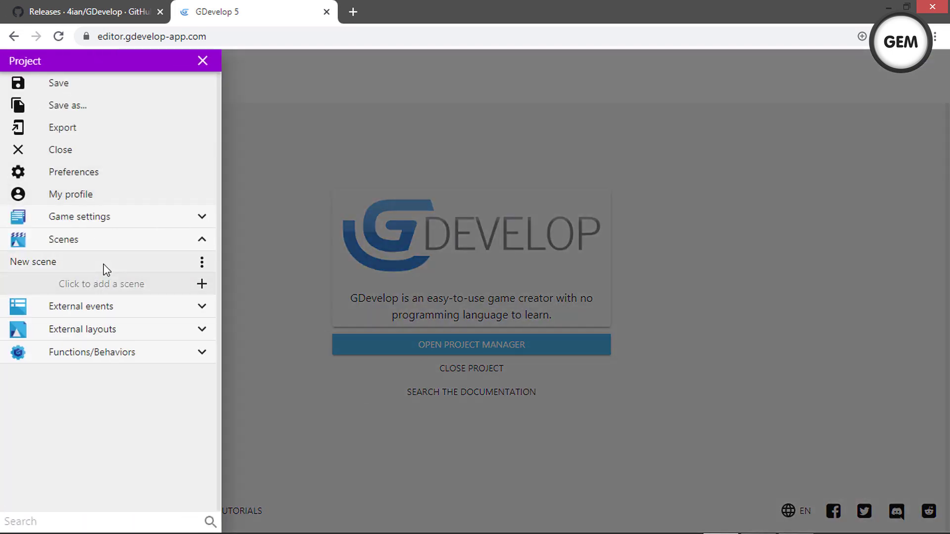
{"action": "left_click", "coordinate": [49, 266]}
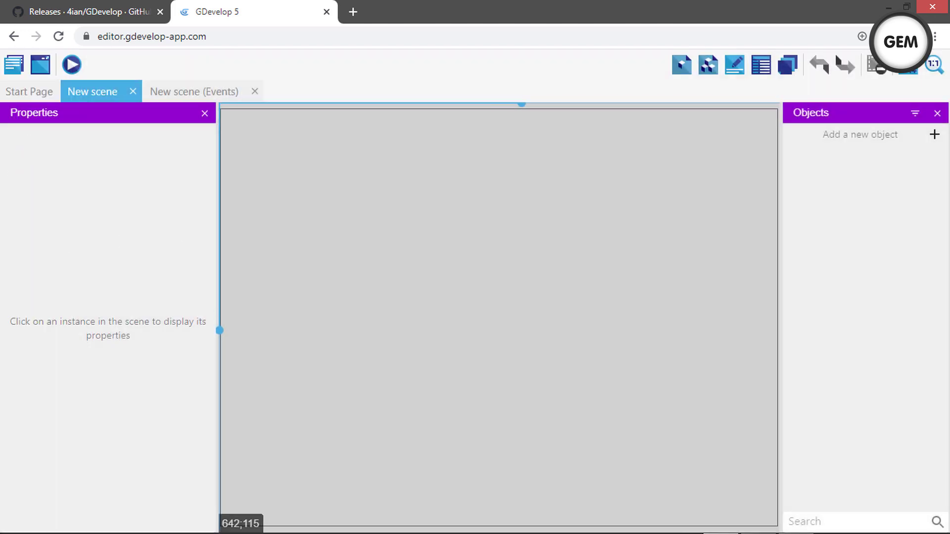
Step: Start adding an object, browse all pre-made assets and view the details of the yellow Special Character
{"action": "left_click", "coordinate": [884, 138]}
{"action": "scroll", "coordinate": [452, 293], "scroll_direction": "down", "scroll_amount": 5}
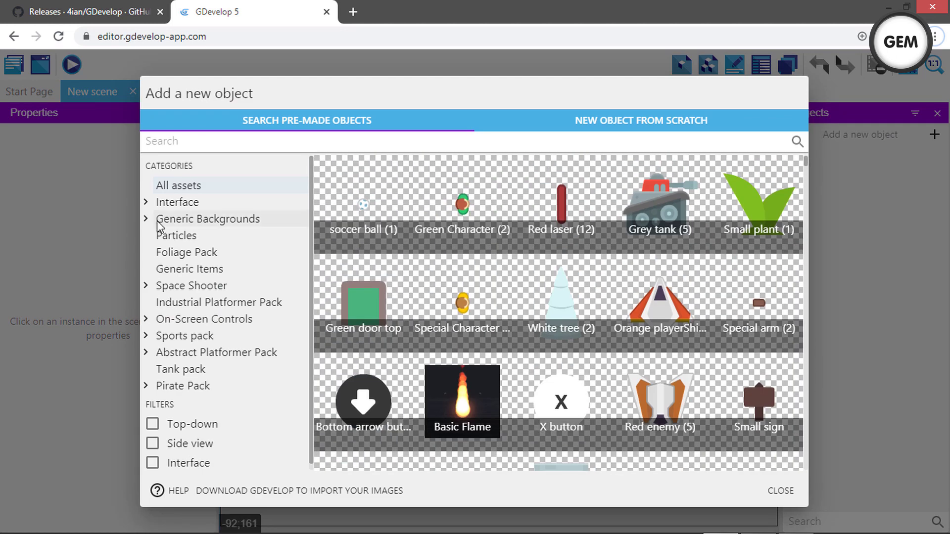
{"action": "scroll", "coordinate": [592, 237], "scroll_direction": "down", "scroll_amount": 5}
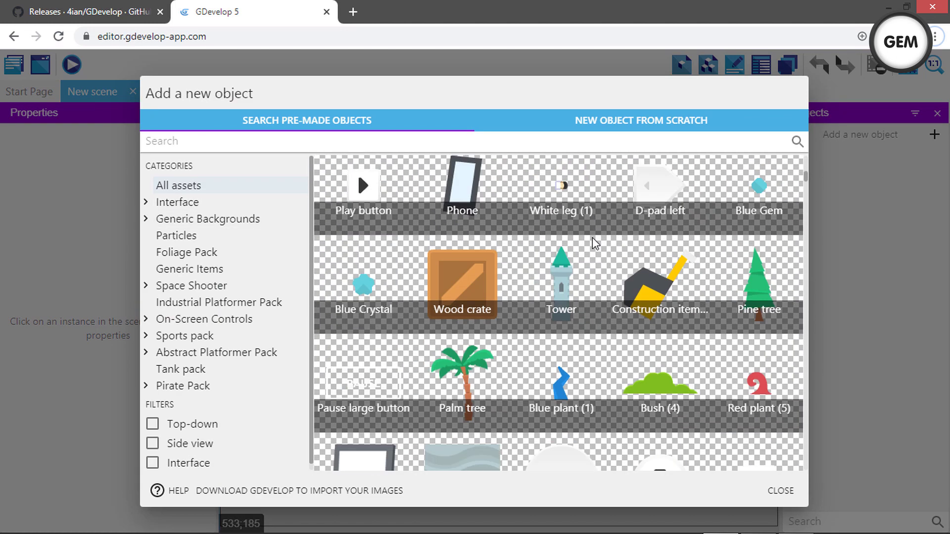
{"action": "scroll", "coordinate": [592, 237], "scroll_direction": "up", "scroll_amount": 5}
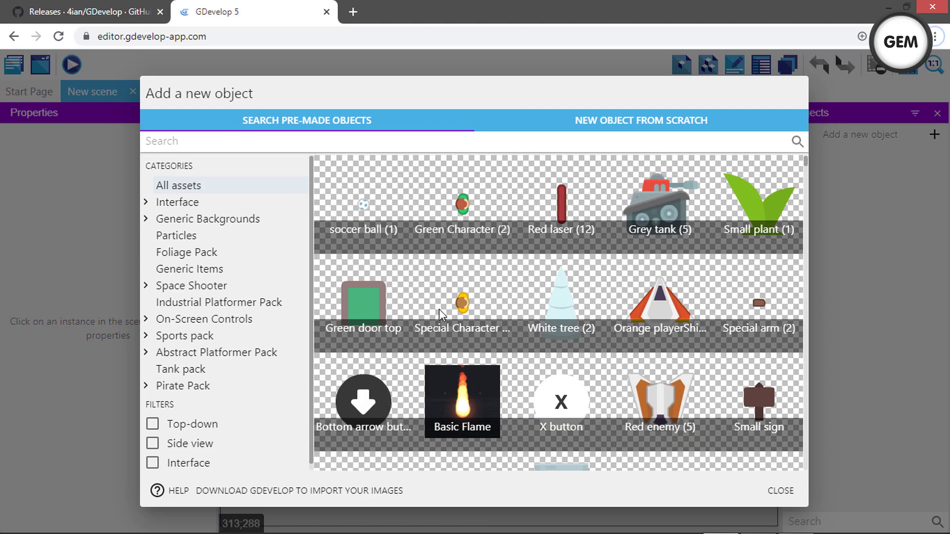
{"action": "left_click", "coordinate": [465, 305]}
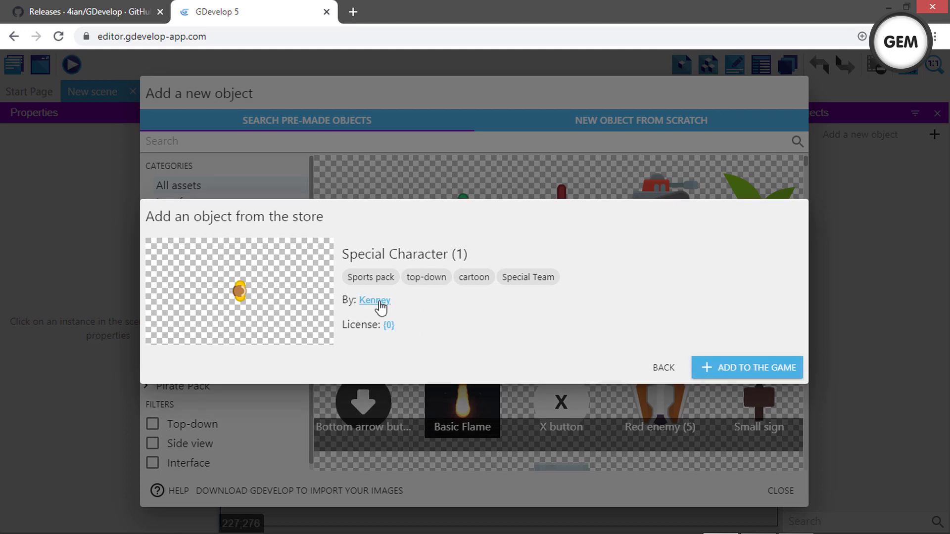
{"action": "left_click", "coordinate": [668, 370]}
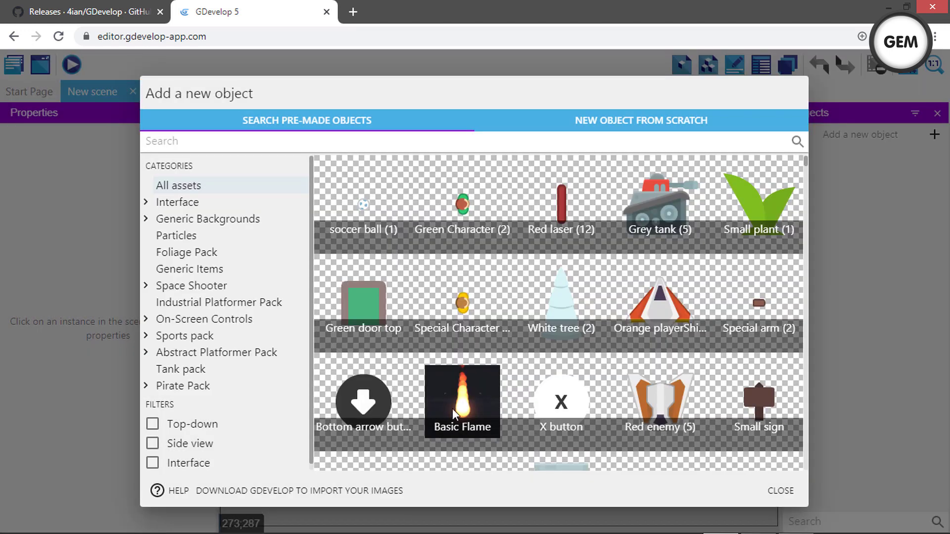
{"action": "scroll", "coordinate": [531, 311], "scroll_direction": "down", "scroll_amount": 5}
{"action": "scroll", "coordinate": [531, 312], "scroll_direction": "up", "scroll_amount": 5}
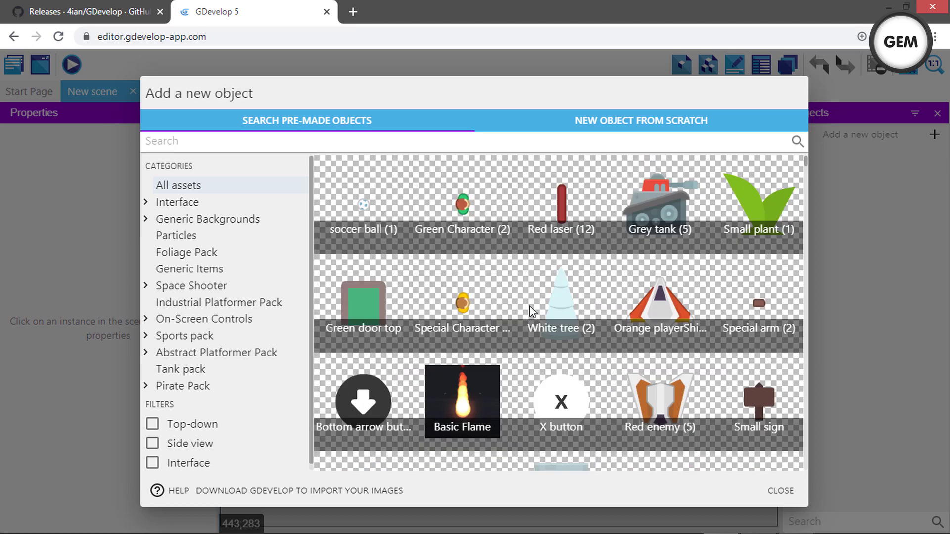
Step: Browse the Generic Items, Particles, Generic Backgrounds, Pirate Pack and Abstract Platformer Pack assets, closing the object store without adding any
{"action": "left_click", "coordinate": [190, 271]}
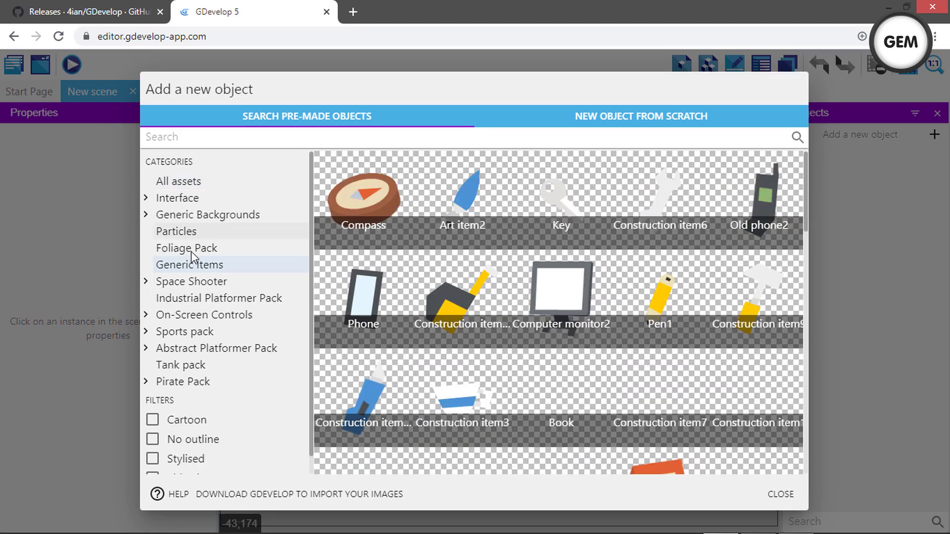
{"action": "left_click", "coordinate": [190, 248]}
{"action": "left_click", "coordinate": [192, 247]}
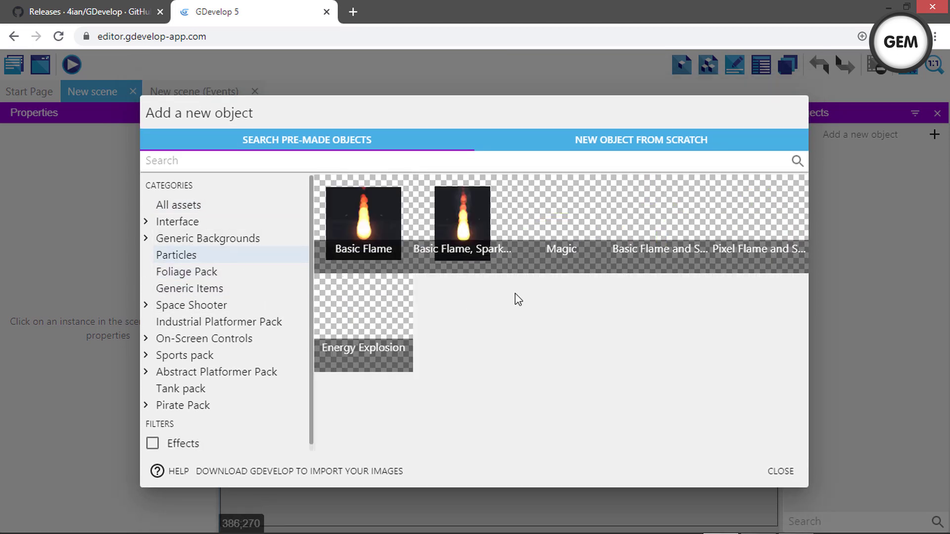
{"action": "left_click", "coordinate": [171, 239]}
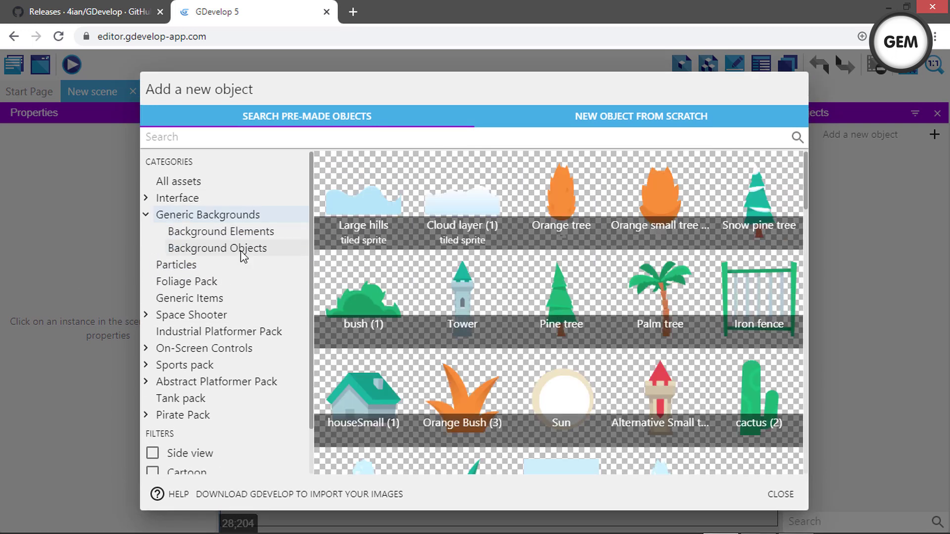
{"action": "scroll", "coordinate": [212, 329], "scroll_direction": "down", "scroll_amount": 1}
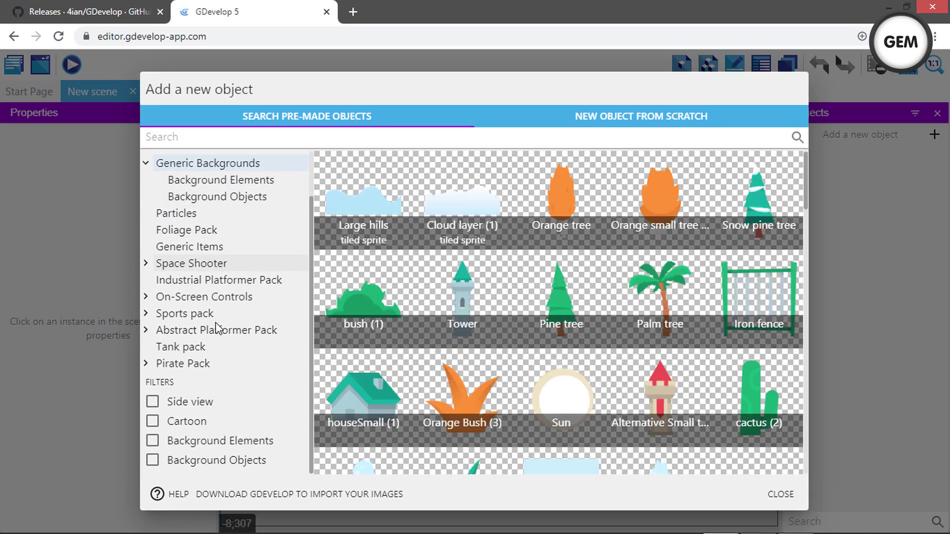
{"action": "left_click", "coordinate": [179, 367]}
{"action": "left_click", "coordinate": [179, 381]}
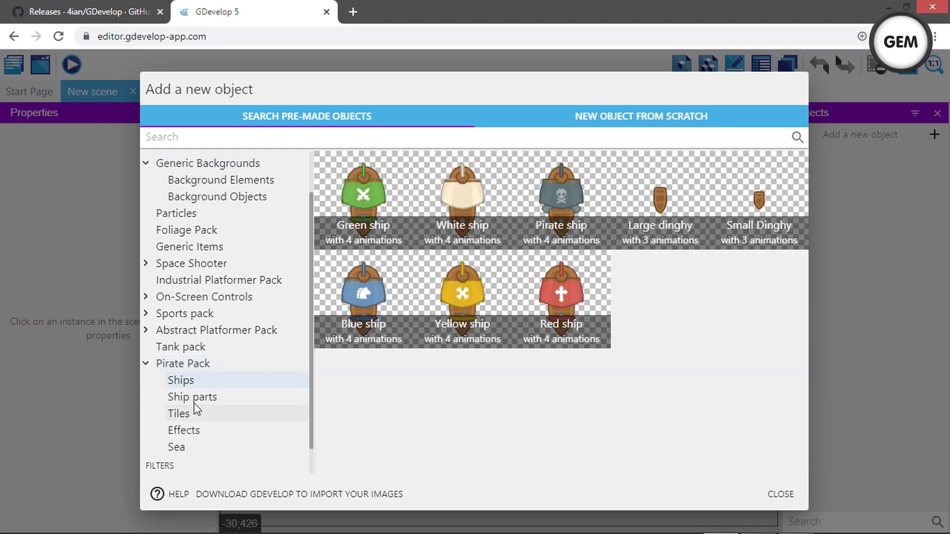
{"action": "left_click", "coordinate": [185, 430]}
{"action": "left_click", "coordinate": [192, 397]}
{"action": "left_click", "coordinate": [217, 330]}
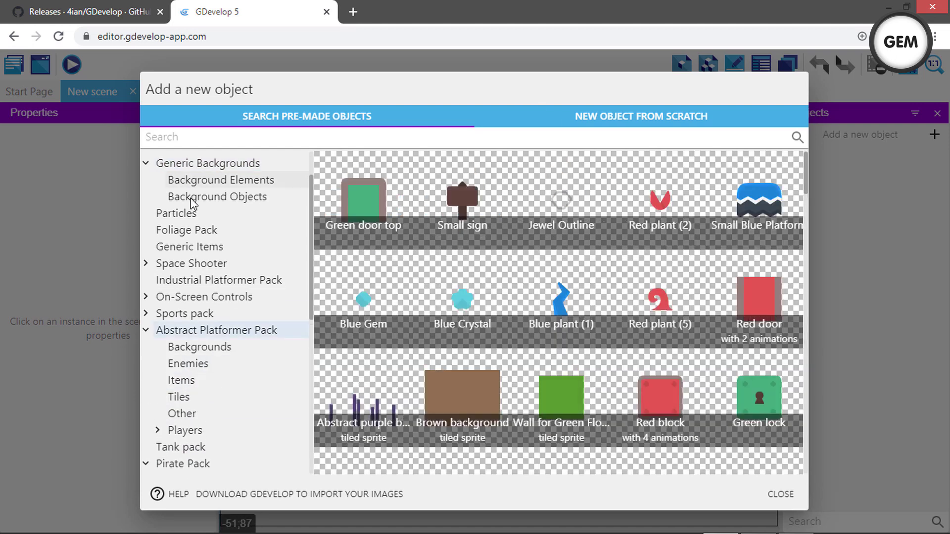
{"action": "left_click", "coordinate": [781, 495]}
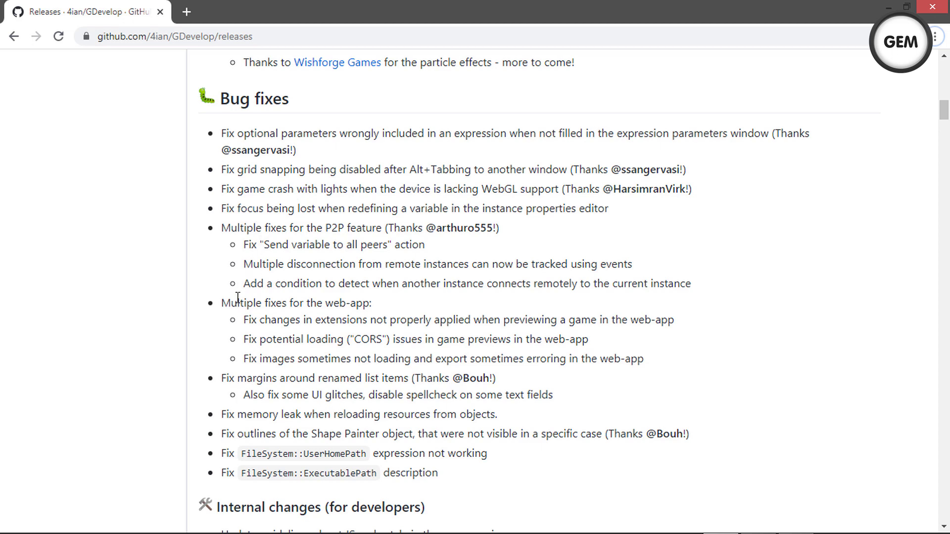
Step: Review the bug fixes and internal changes in the 5.0.0-beta101 release notes on GitHub, and return to the release heading
{"action": "scroll", "coordinate": [237, 296], "scroll_direction": "down", "scroll_amount": 8}
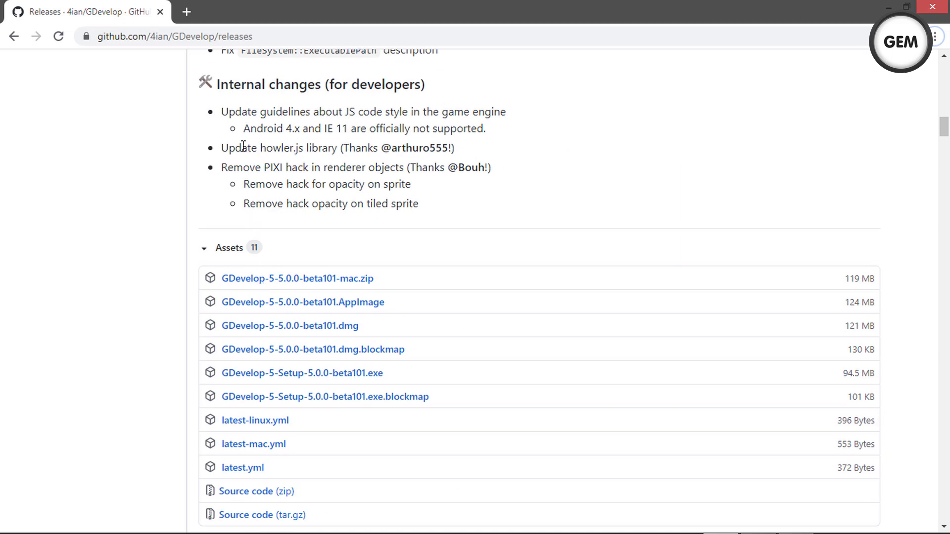
{"action": "scroll", "coordinate": [243, 146], "scroll_direction": "up", "scroll_amount": 8}
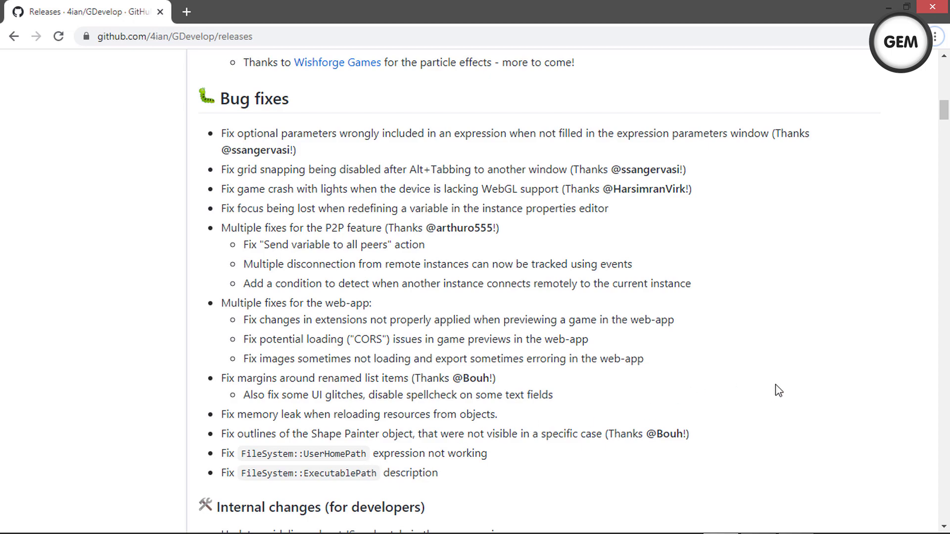
{"action": "key", "text": "Page_Down"}
{"action": "key", "text": "Home"}
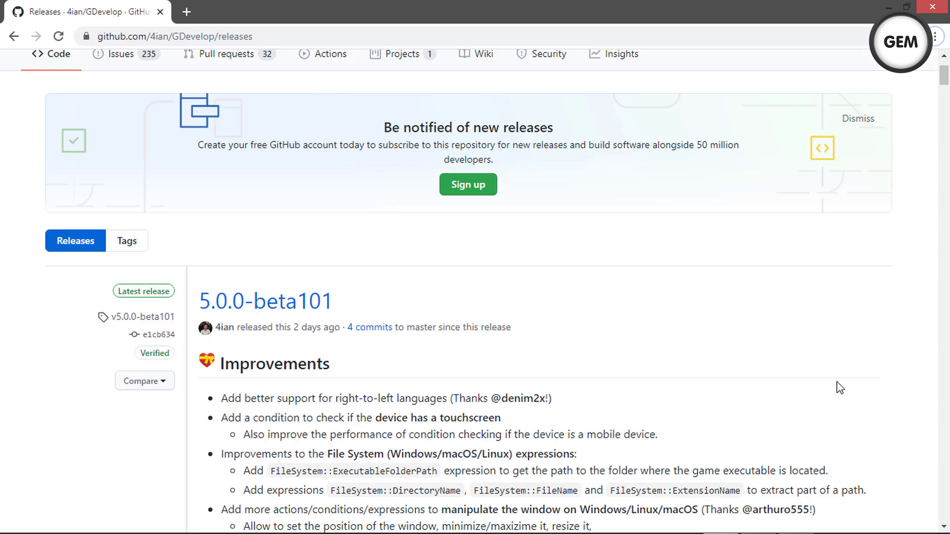
{"action": "key", "text": "Page_Down"}
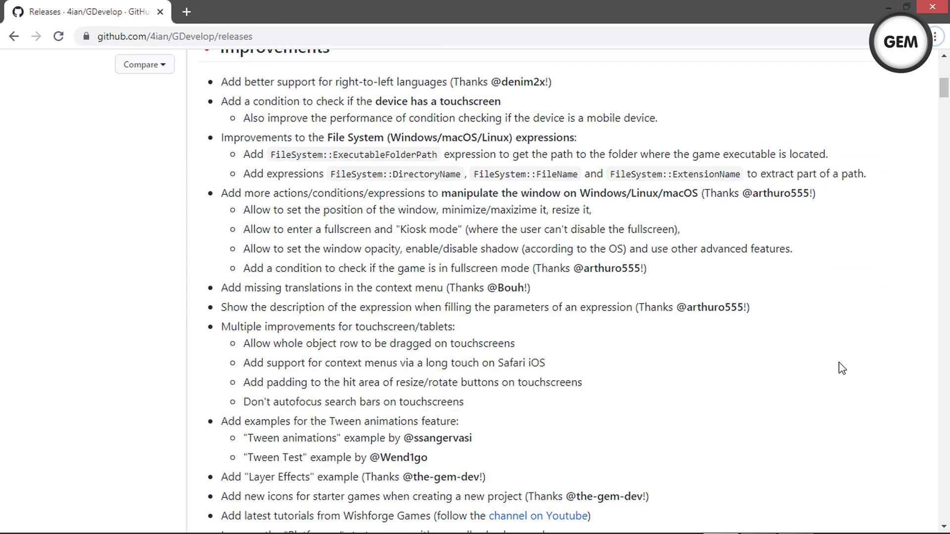
{"action": "key", "text": "Page_Up"}
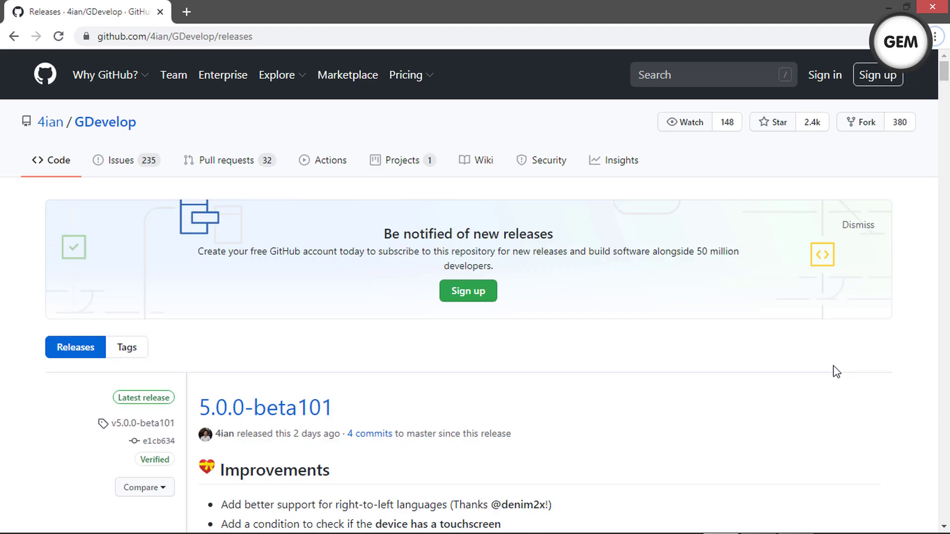
{"action": "key", "text": "Page_Down"}
{"action": "key", "text": "Page_Up"}
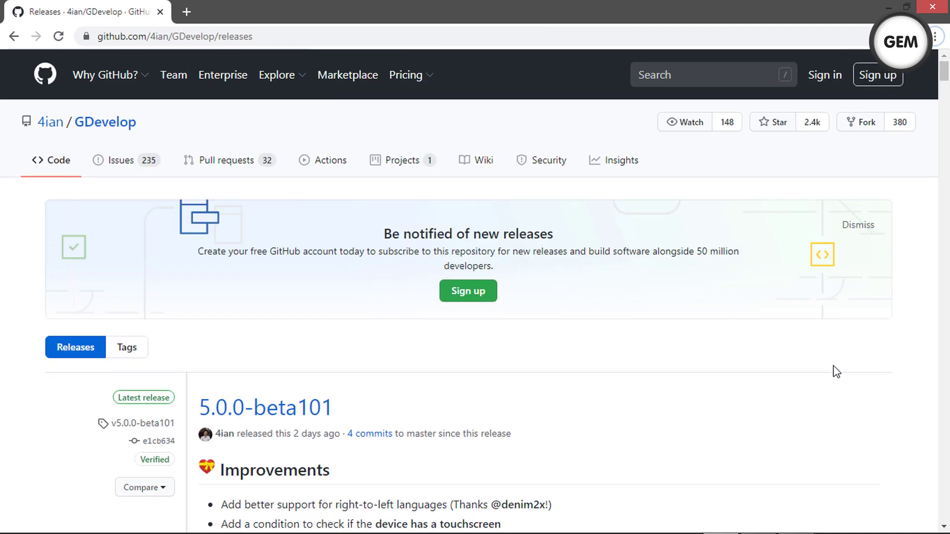